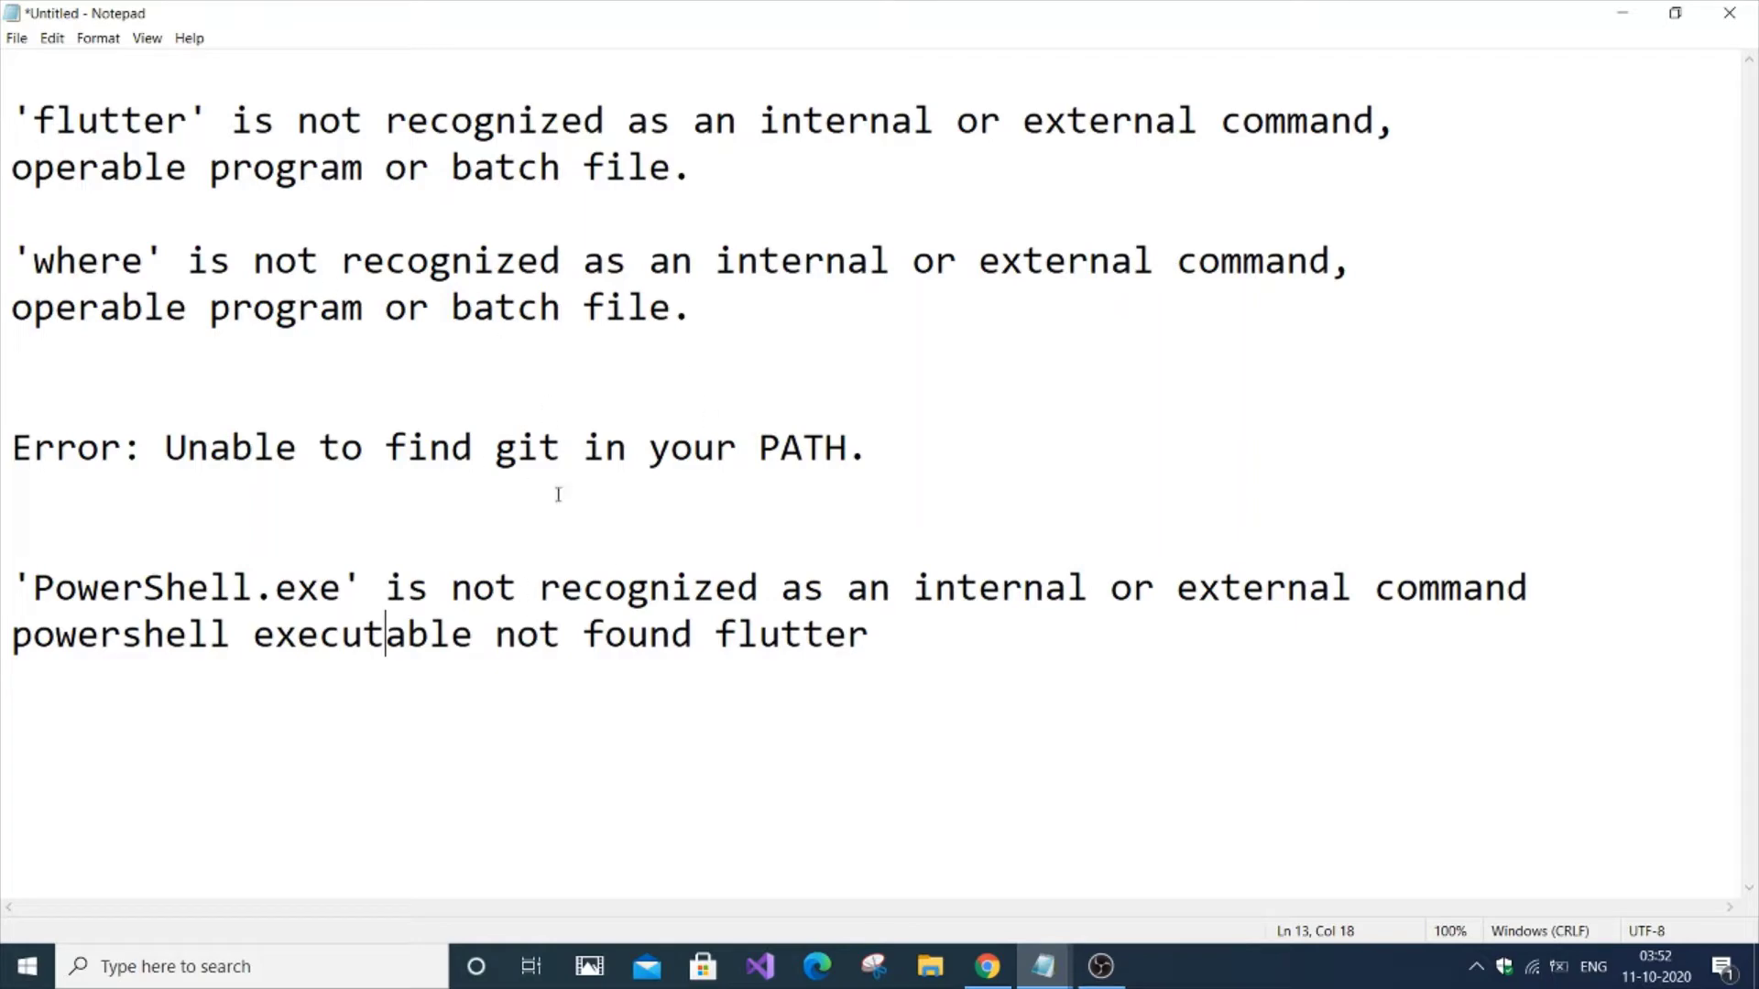
# - Open Windows search to look for the system environment variables setting
pyautogui.press('super')
# - Search 'envi', open System Properties' Environment Variables window, and select the system path variable
pyautogui.write('en')
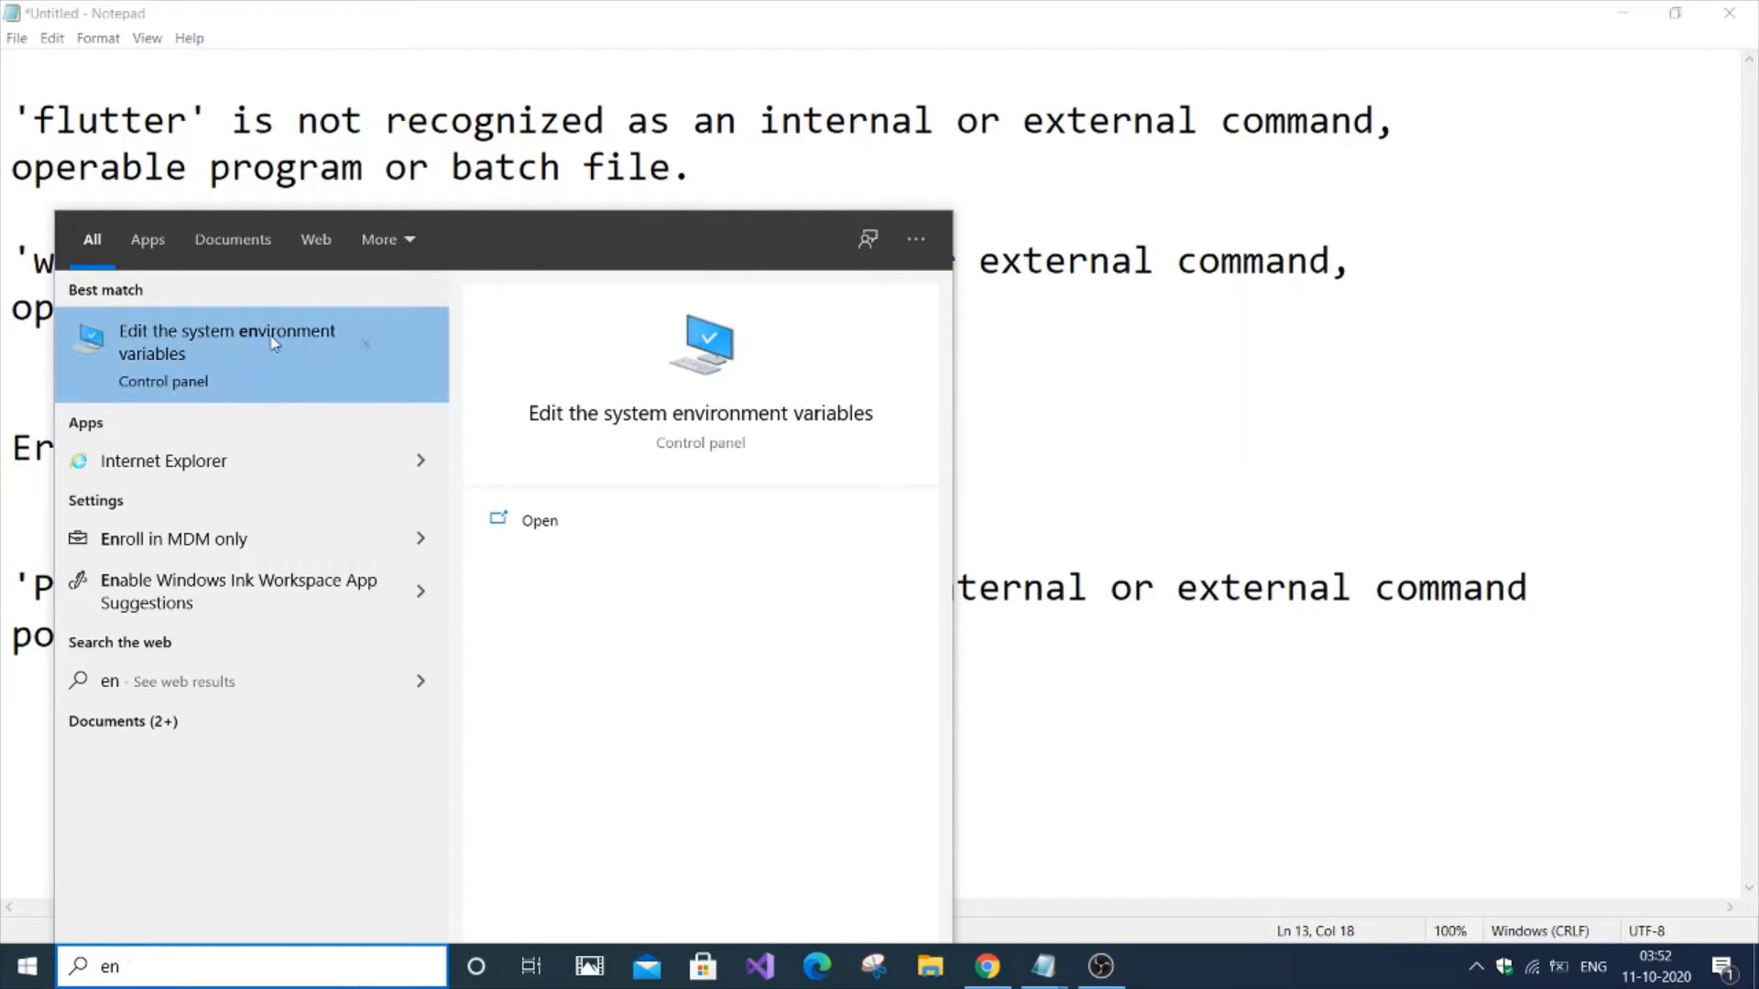
pyautogui.write('vi')
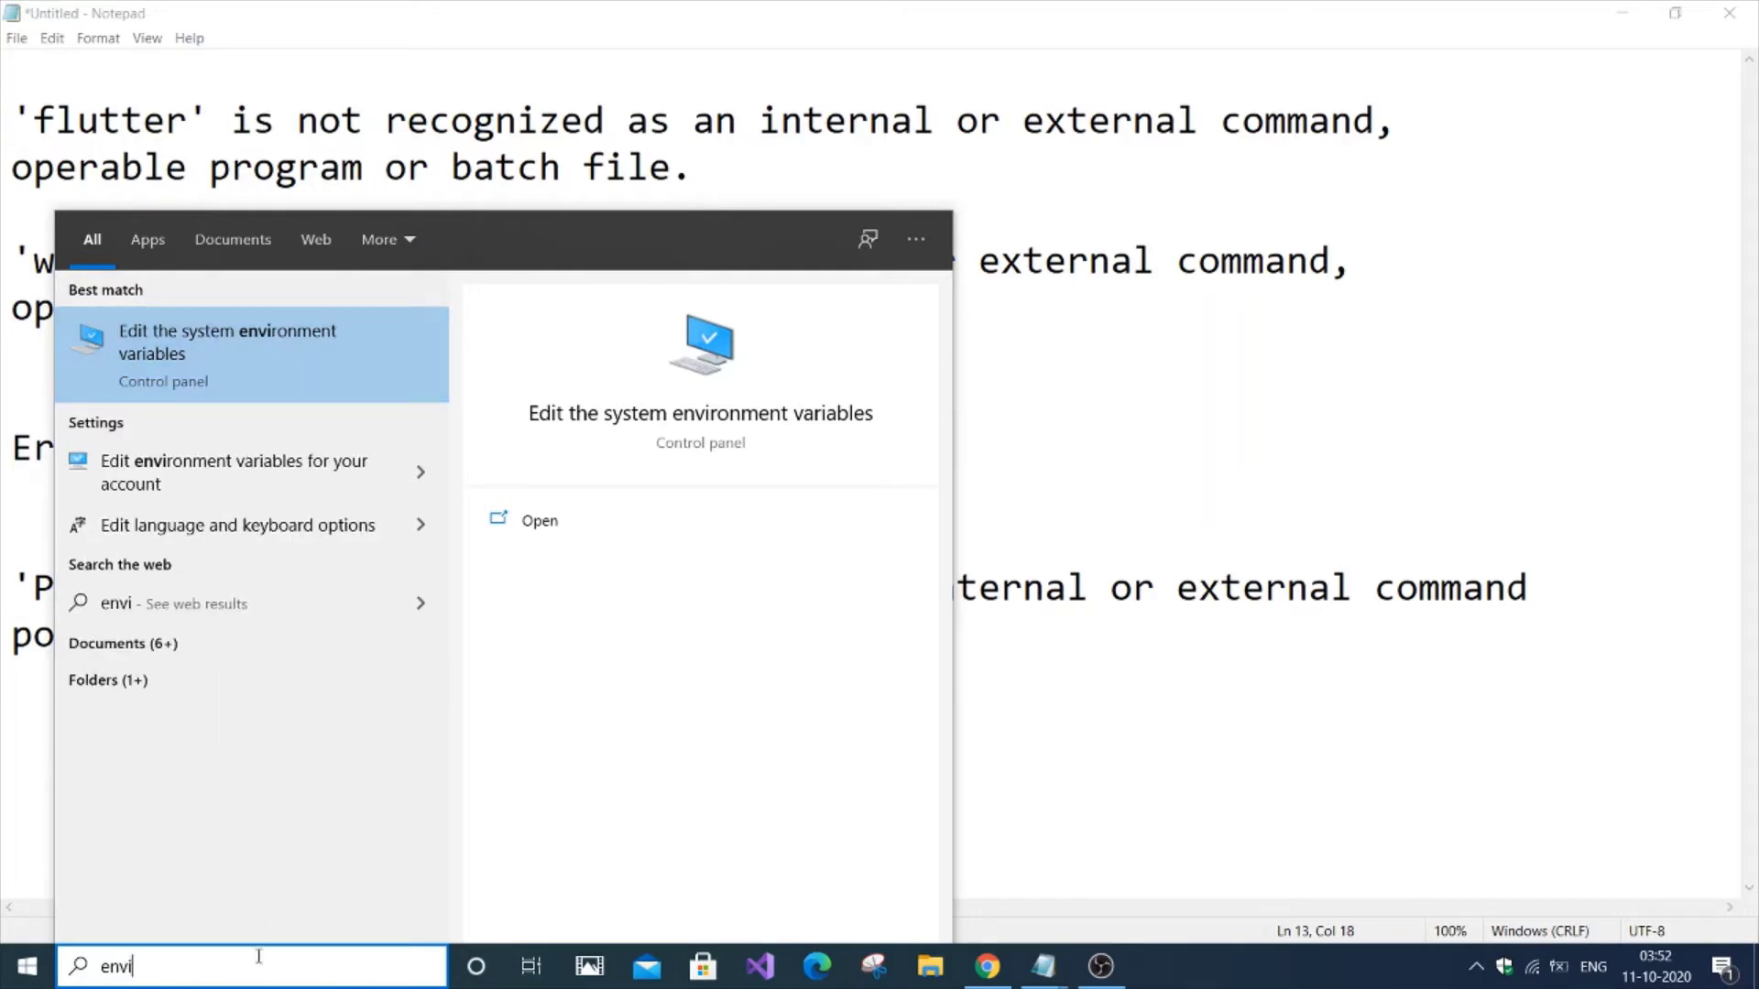
pyautogui.click(265, 340)
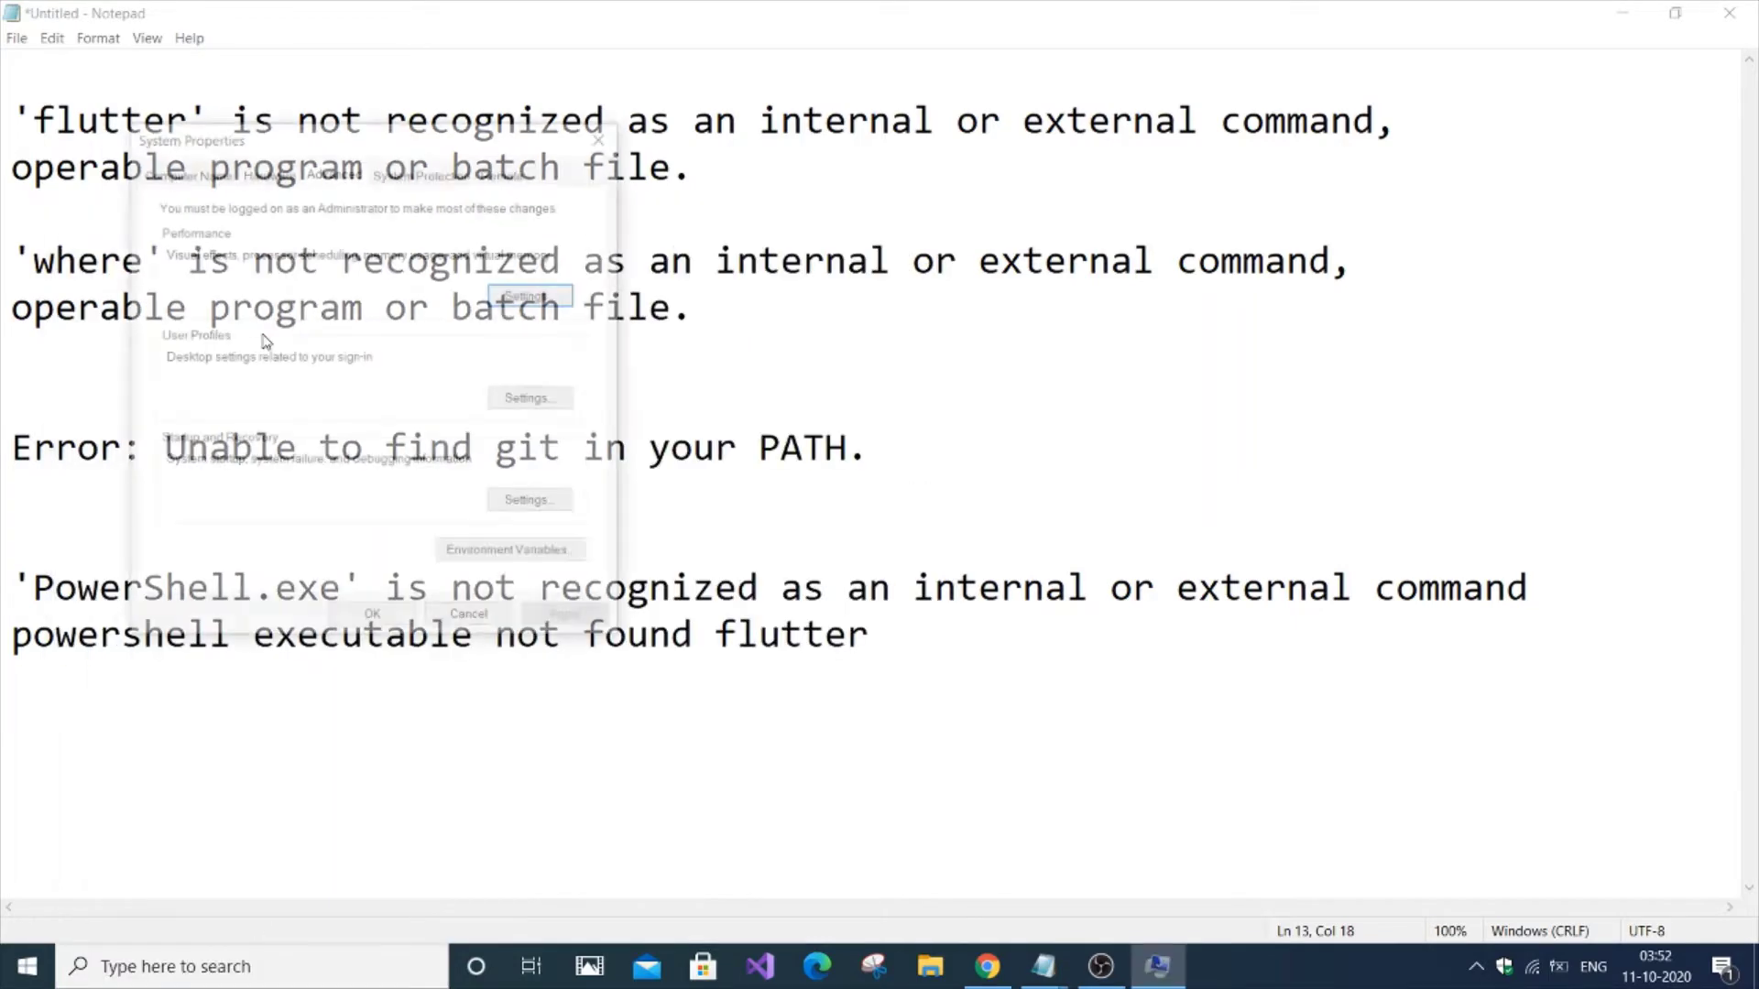
pyautogui.click(499, 566)
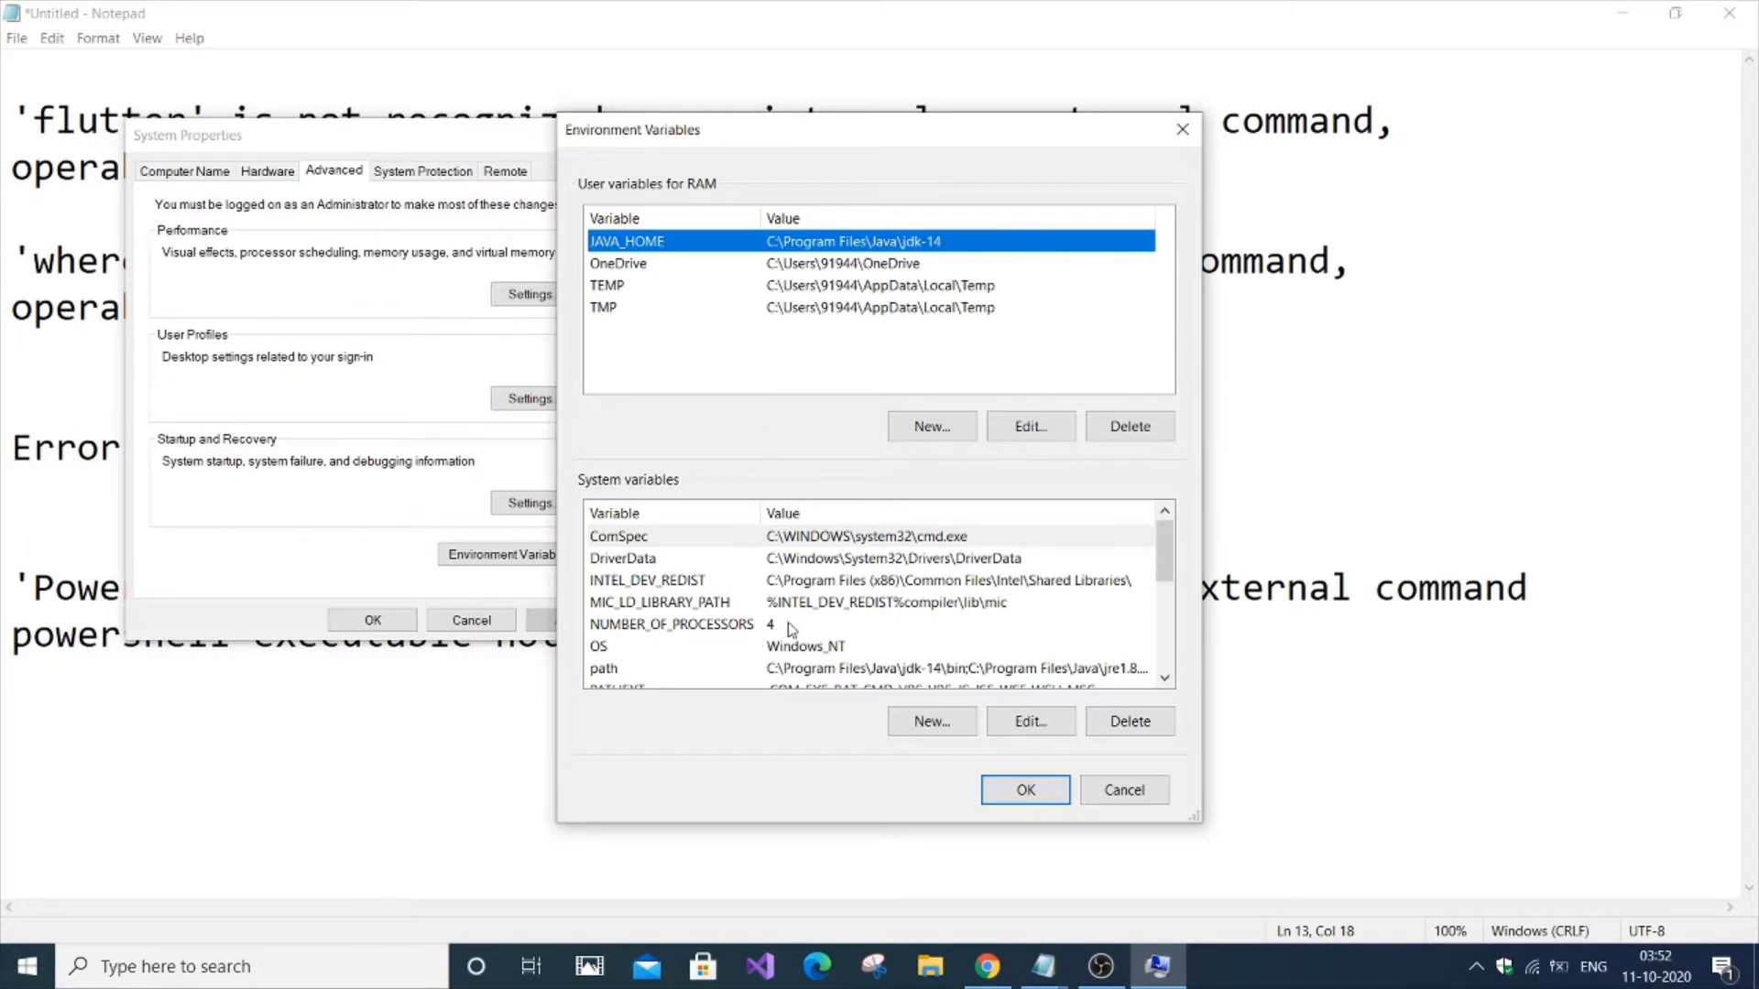
pyautogui.moveTo(1161, 546)
pyautogui.mouseDown()
pyautogui.moveTo(1158, 601)
pyautogui.moveTo(1151, 541)
pyautogui.mouseUp()
pyautogui.click(859, 672)
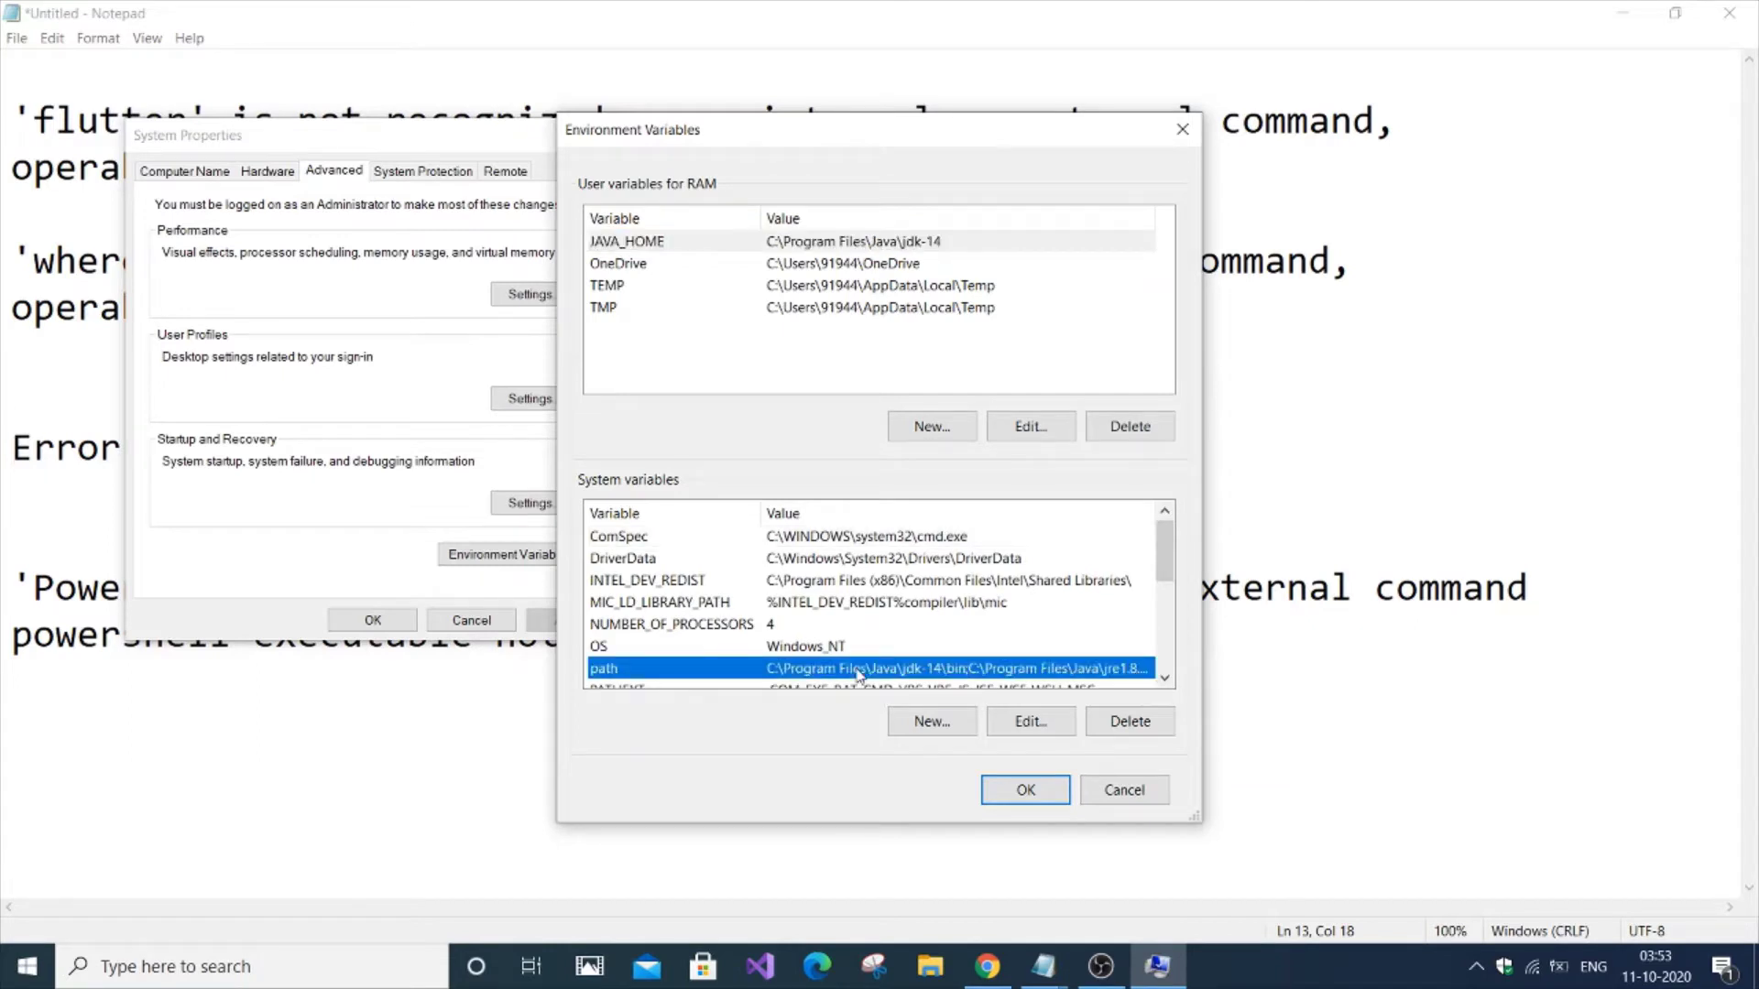
pyautogui.click(920, 732)
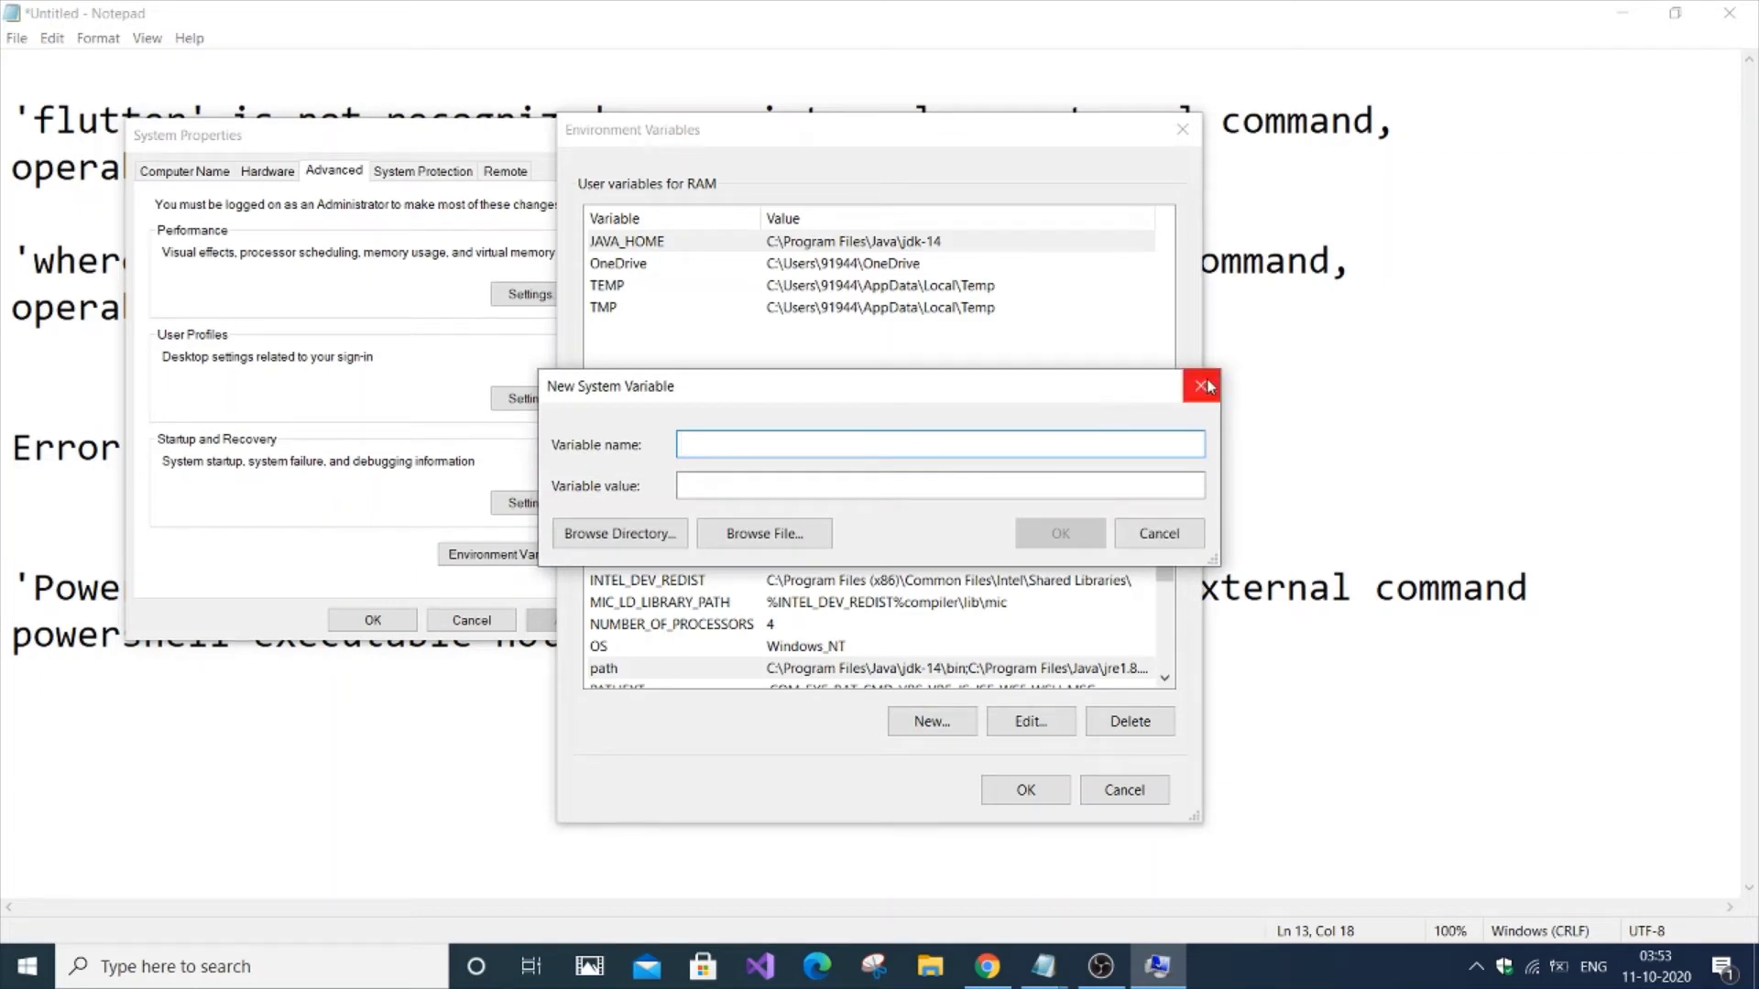
pyautogui.click(1200, 386)
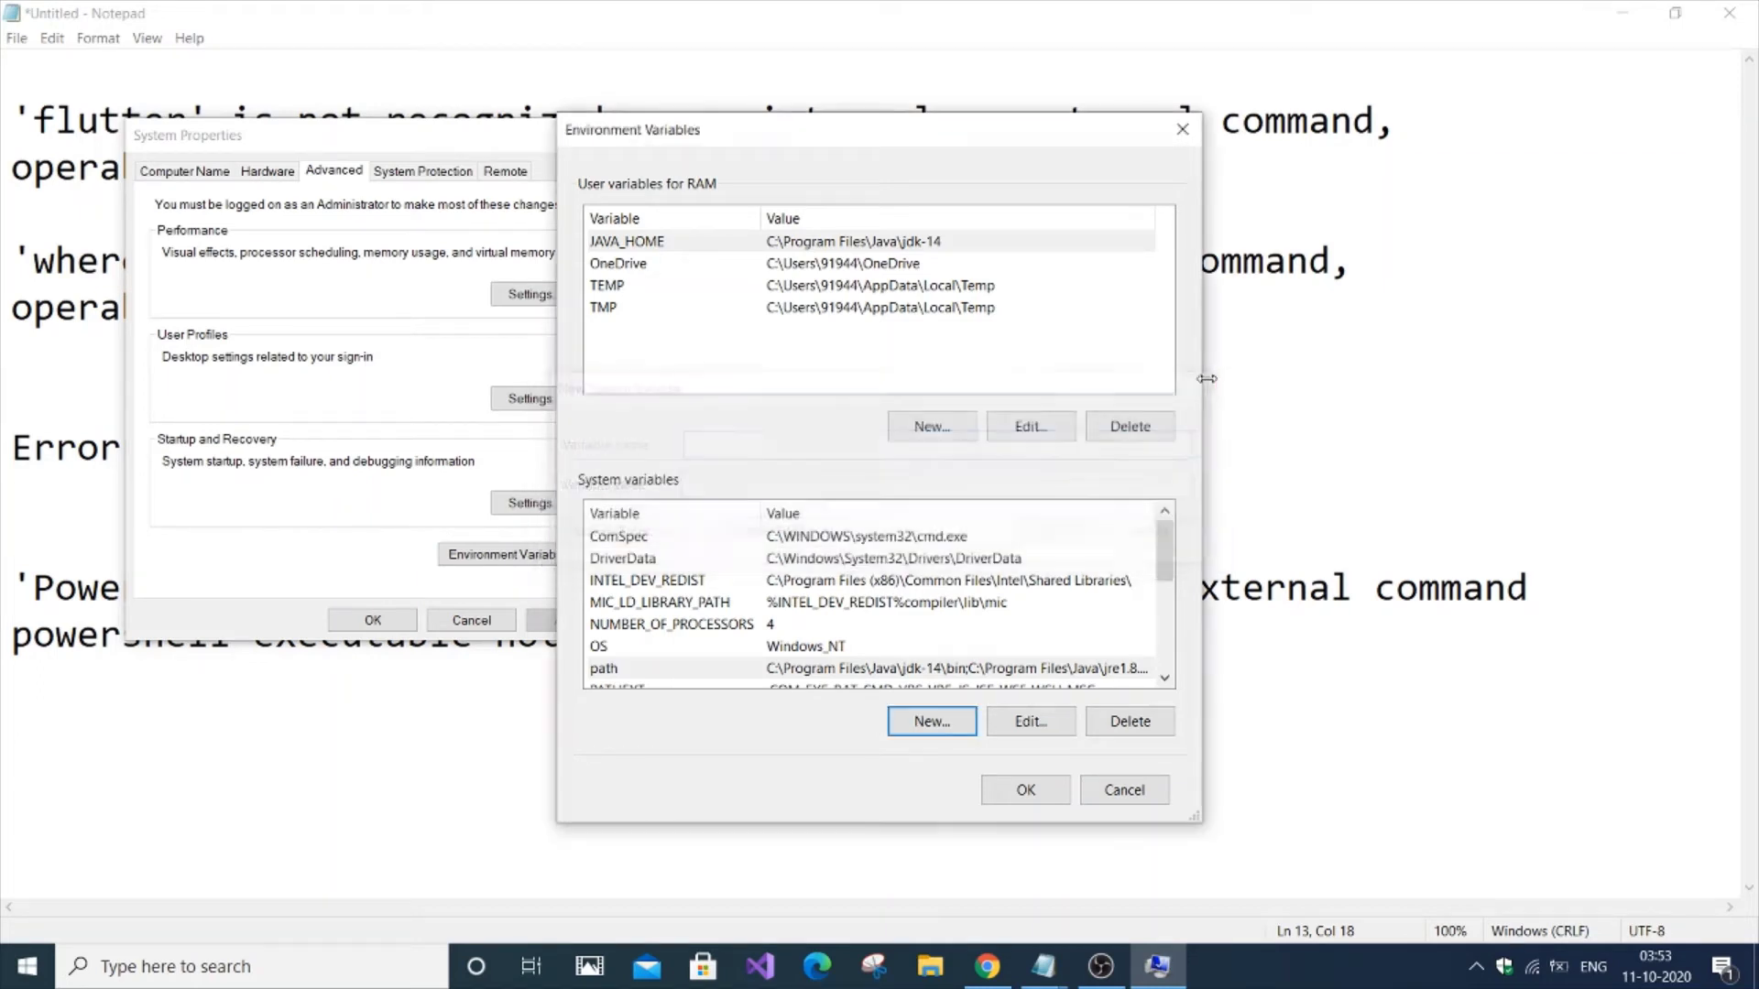
pyautogui.click(977, 676)
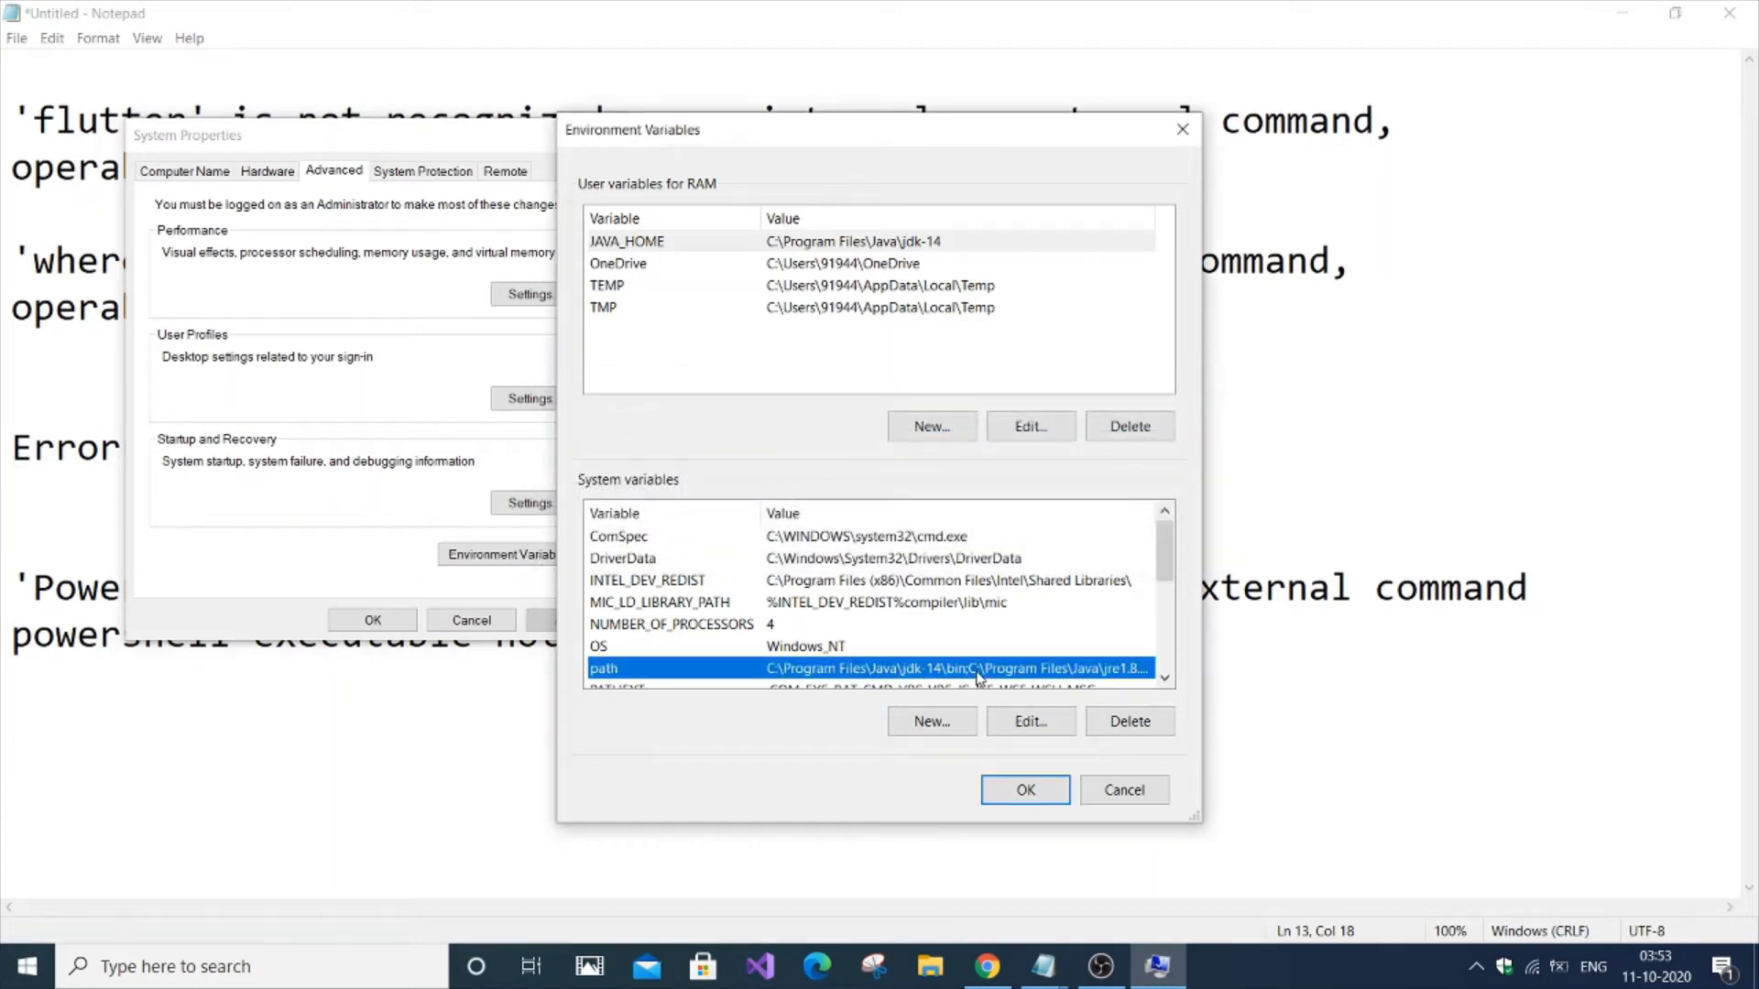
# - Add C:\master\flutter\bin, copied from the Notepad notes, as a new system path entry
pyautogui.click(1026, 720)
pyautogui.click(896, 258)
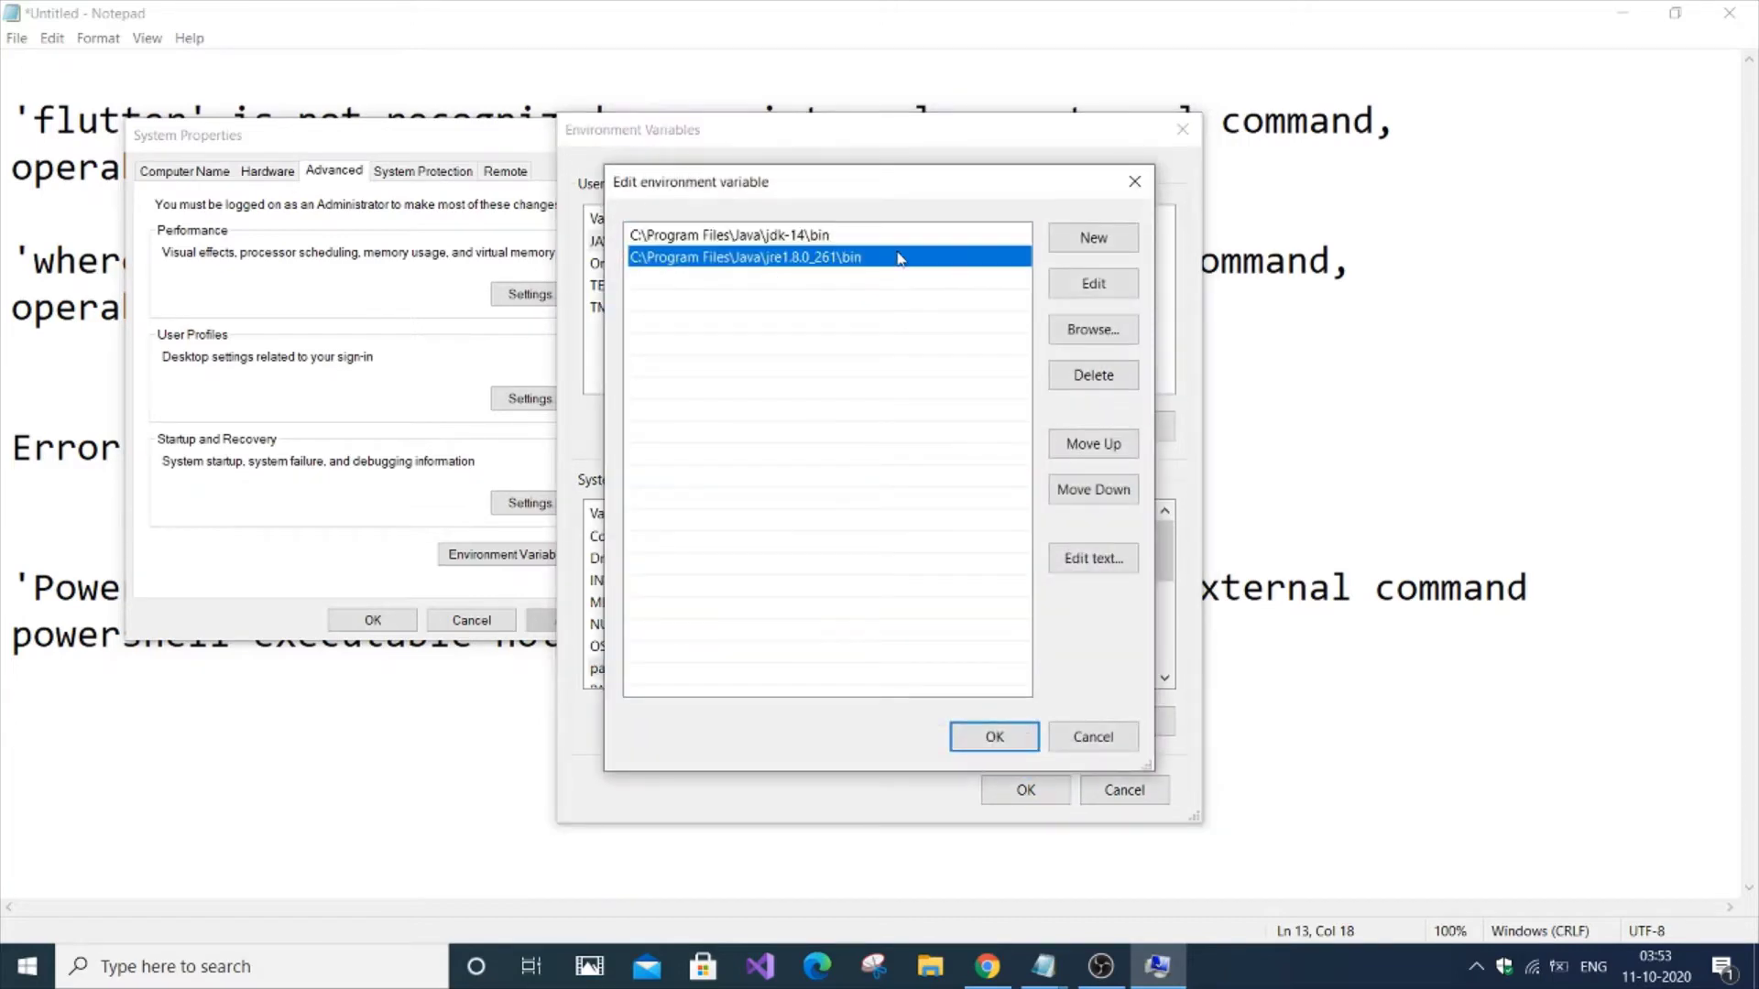
pyautogui.click(1078, 243)
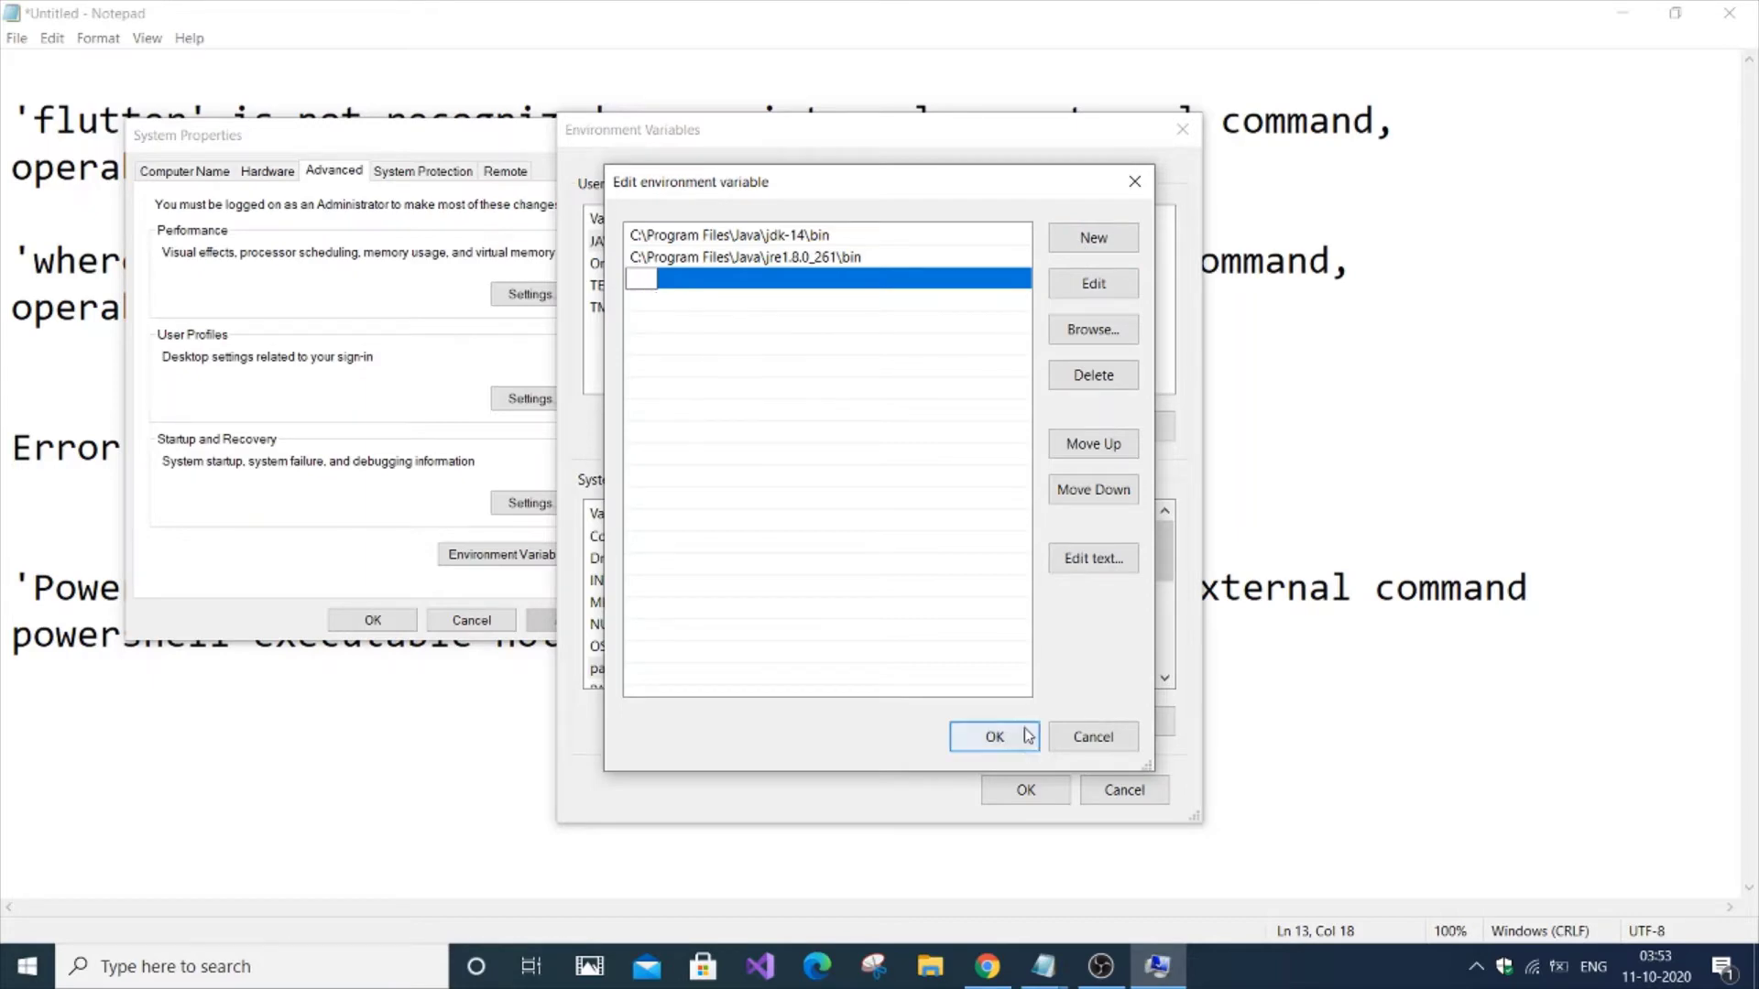
pyautogui.moveTo(1047, 963)
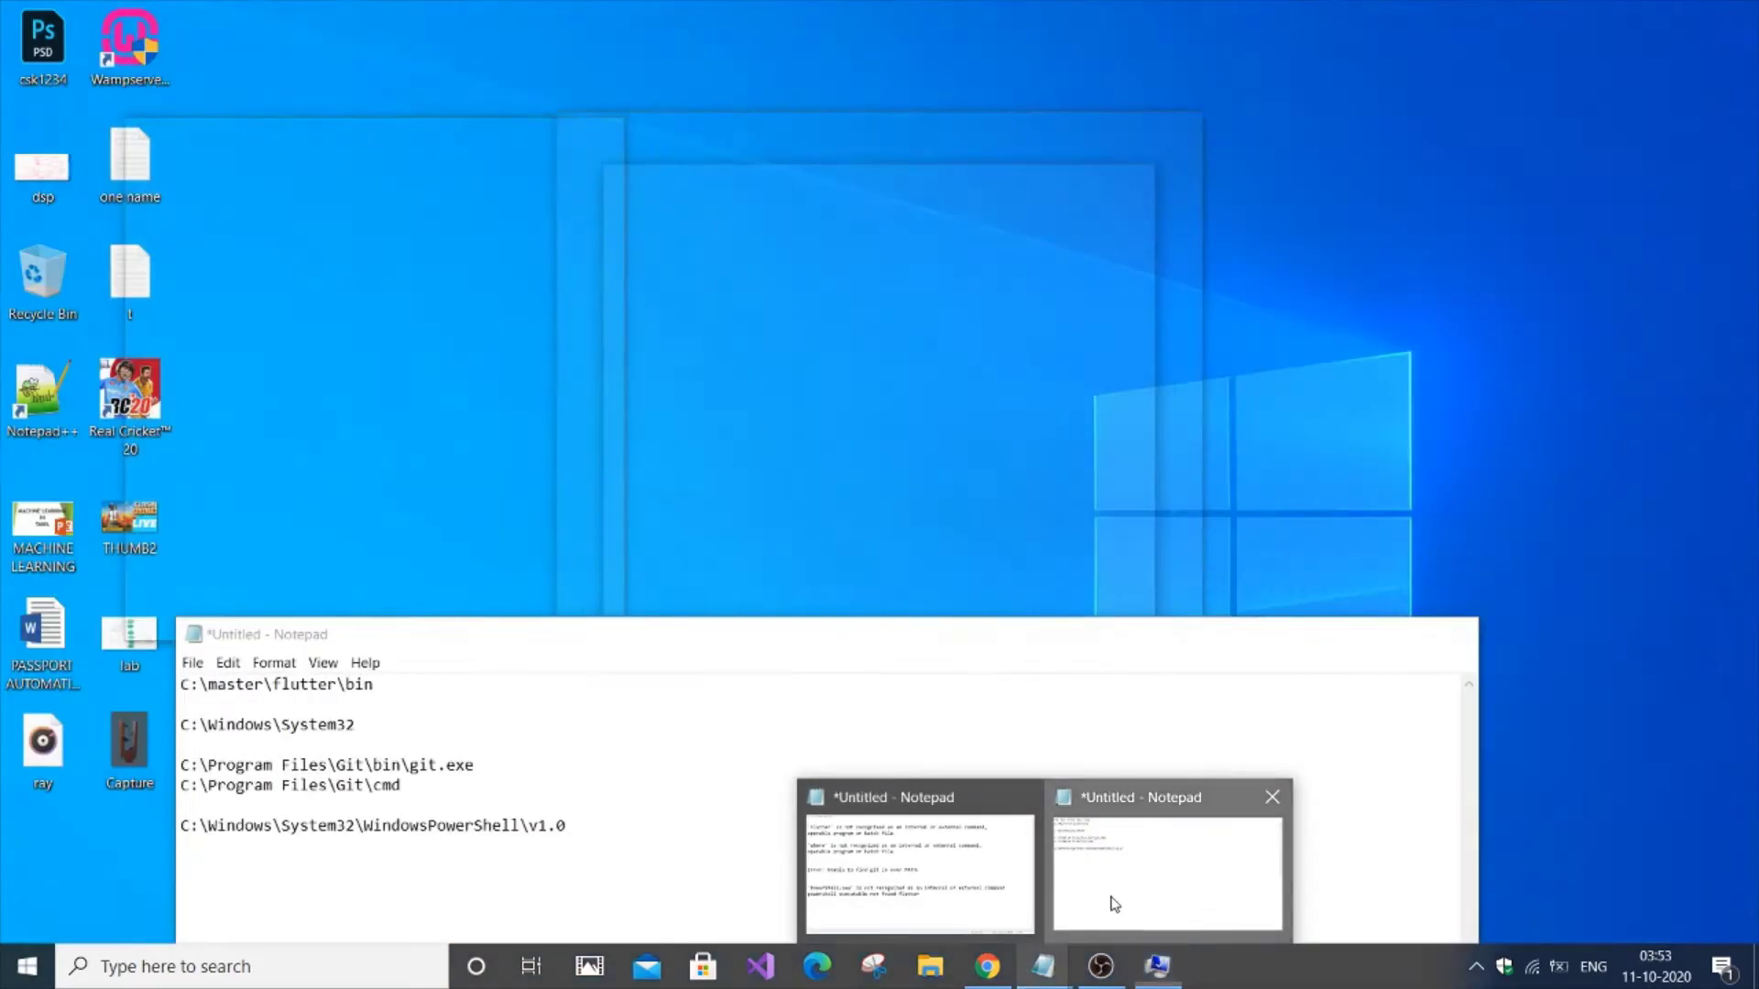
pyautogui.click(1112, 897)
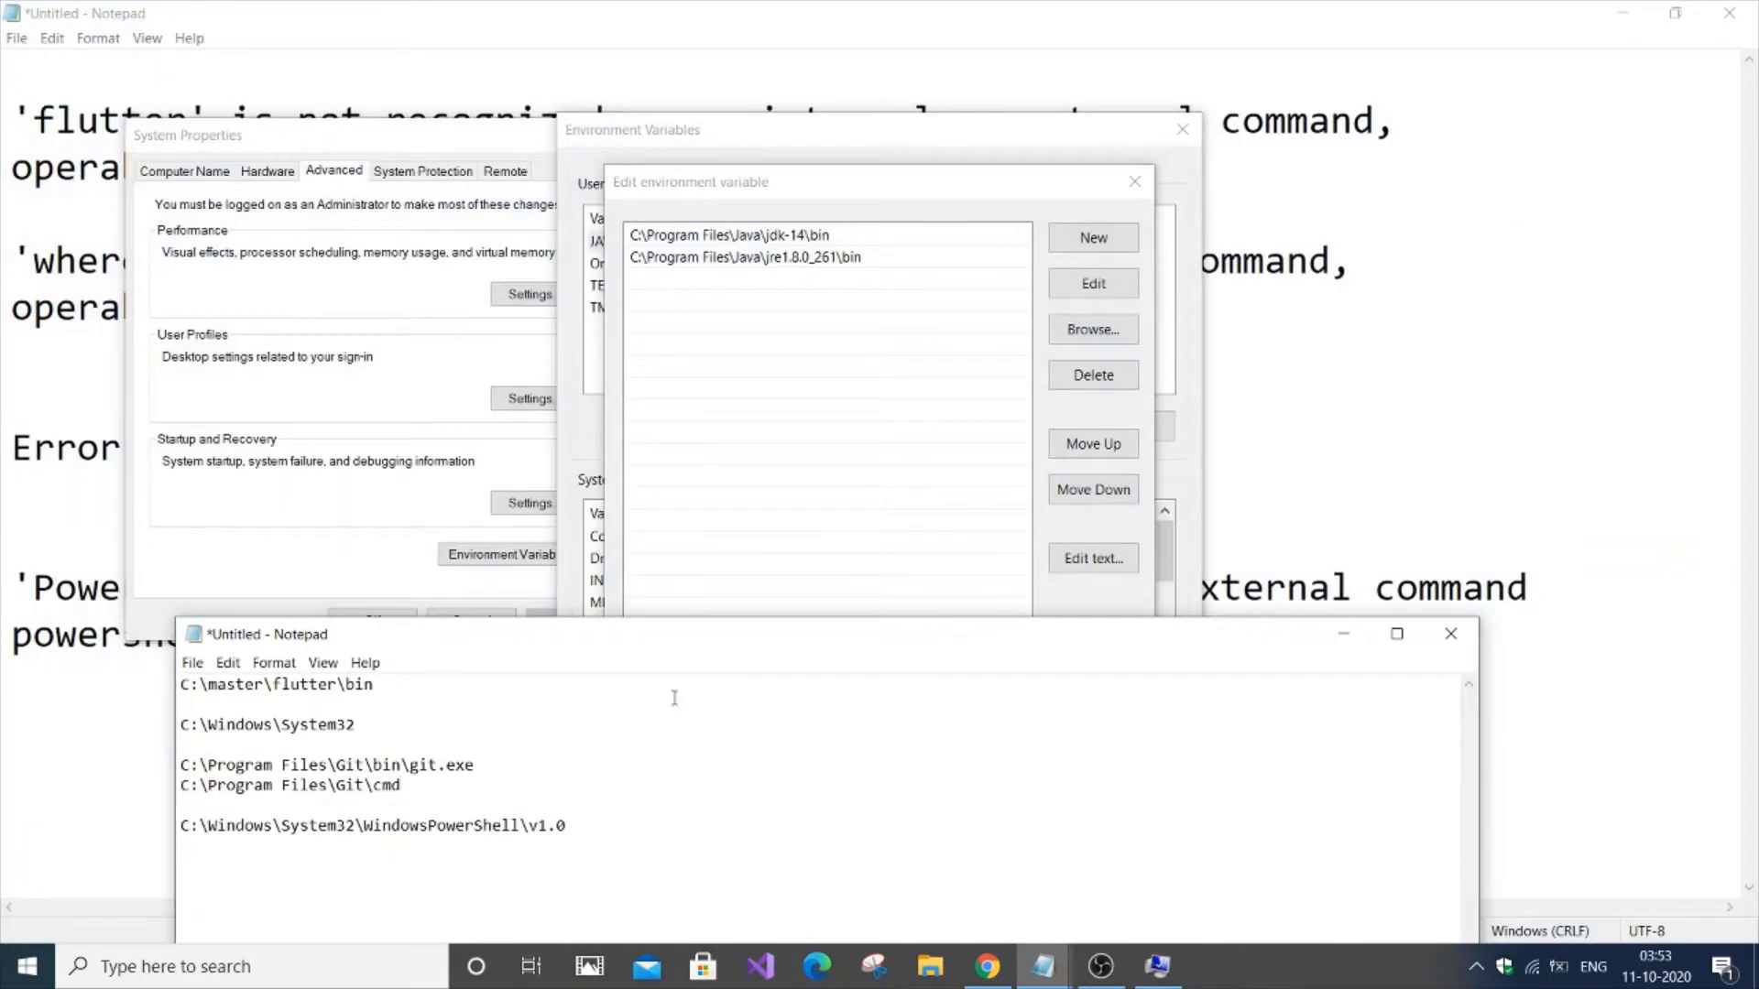
pyautogui.moveTo(379, 692); pyautogui.dragTo(178, 689)
pyautogui.hotkey('ctrl', 'c')
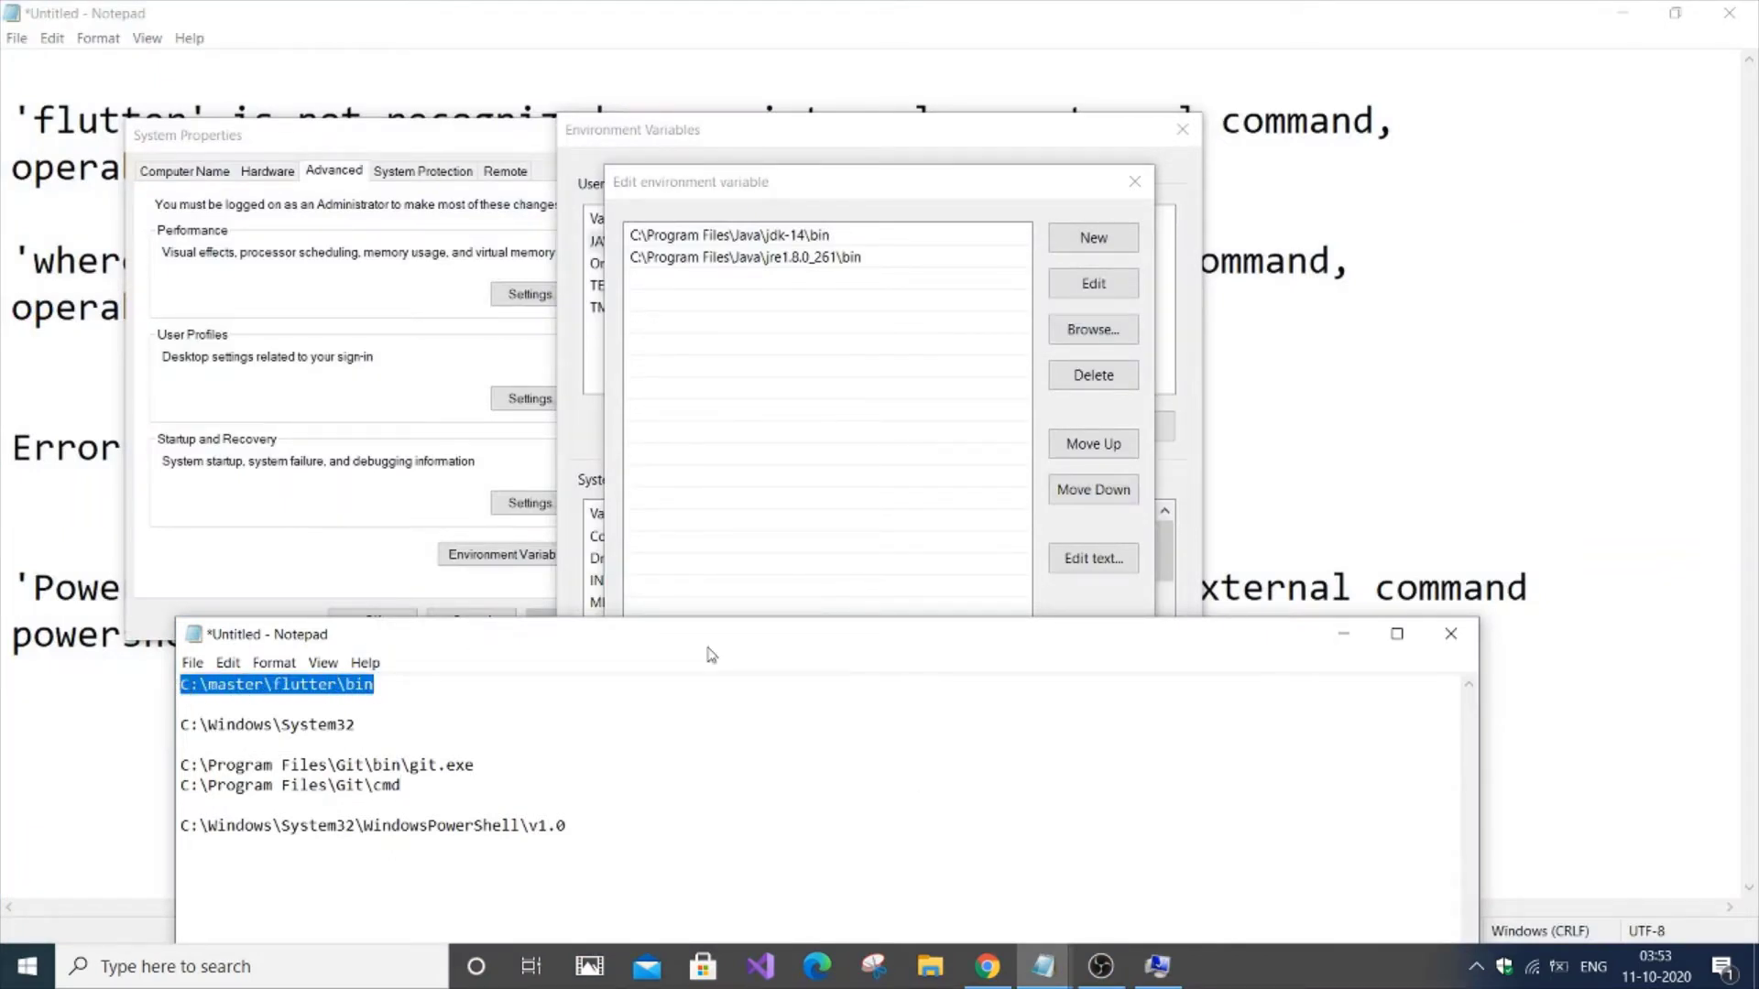
pyautogui.click(1363, 644)
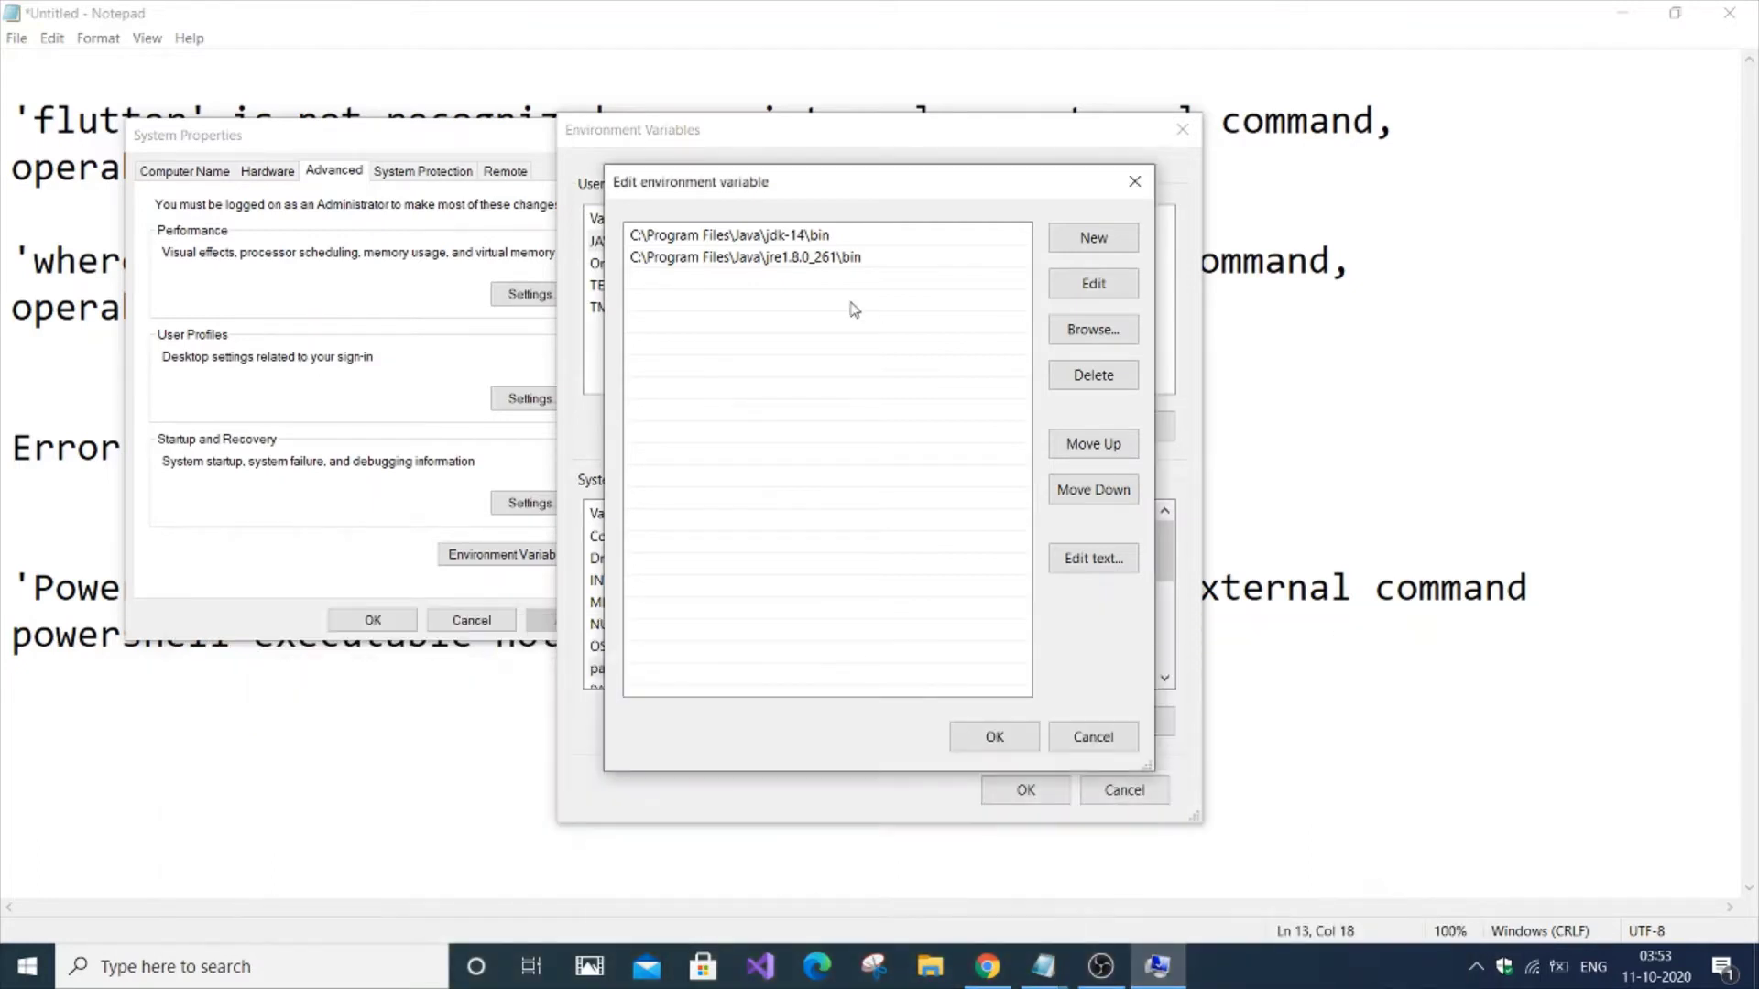
pyautogui.click(1076, 242)
pyautogui.hotkey('ctrl', 'v')
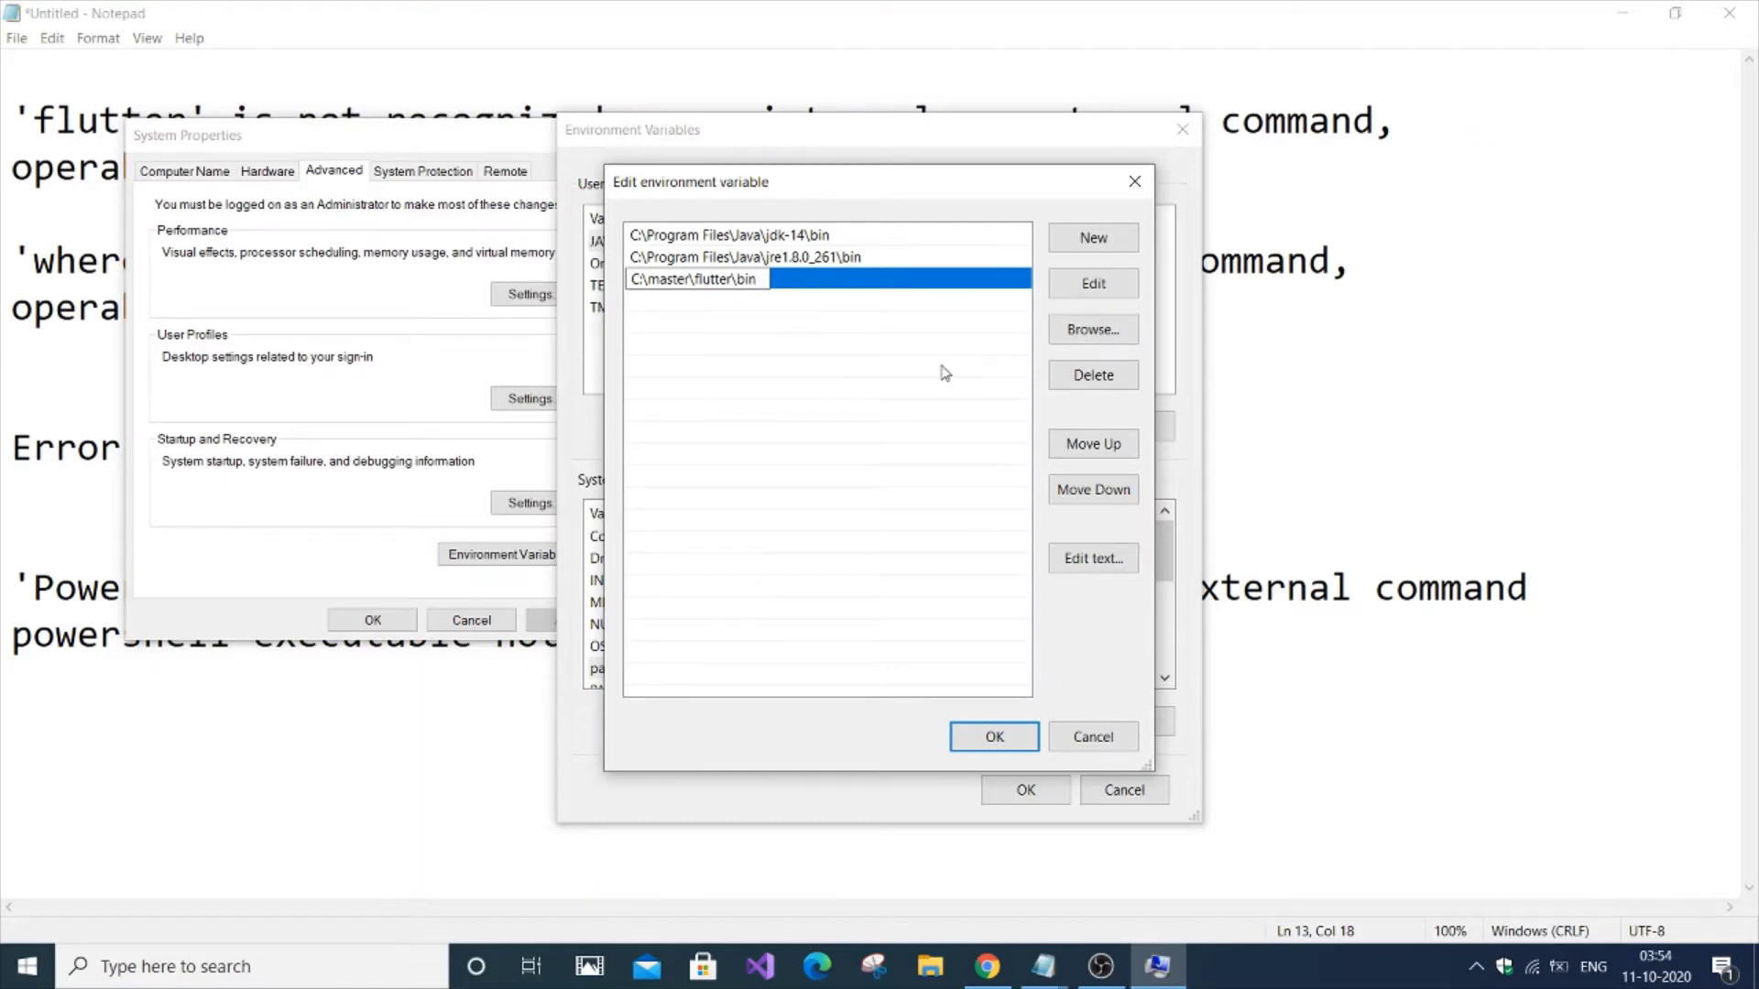
# - Confirm the path change, recheck the entries, and save the Environment Variables
pyautogui.click(999, 736)
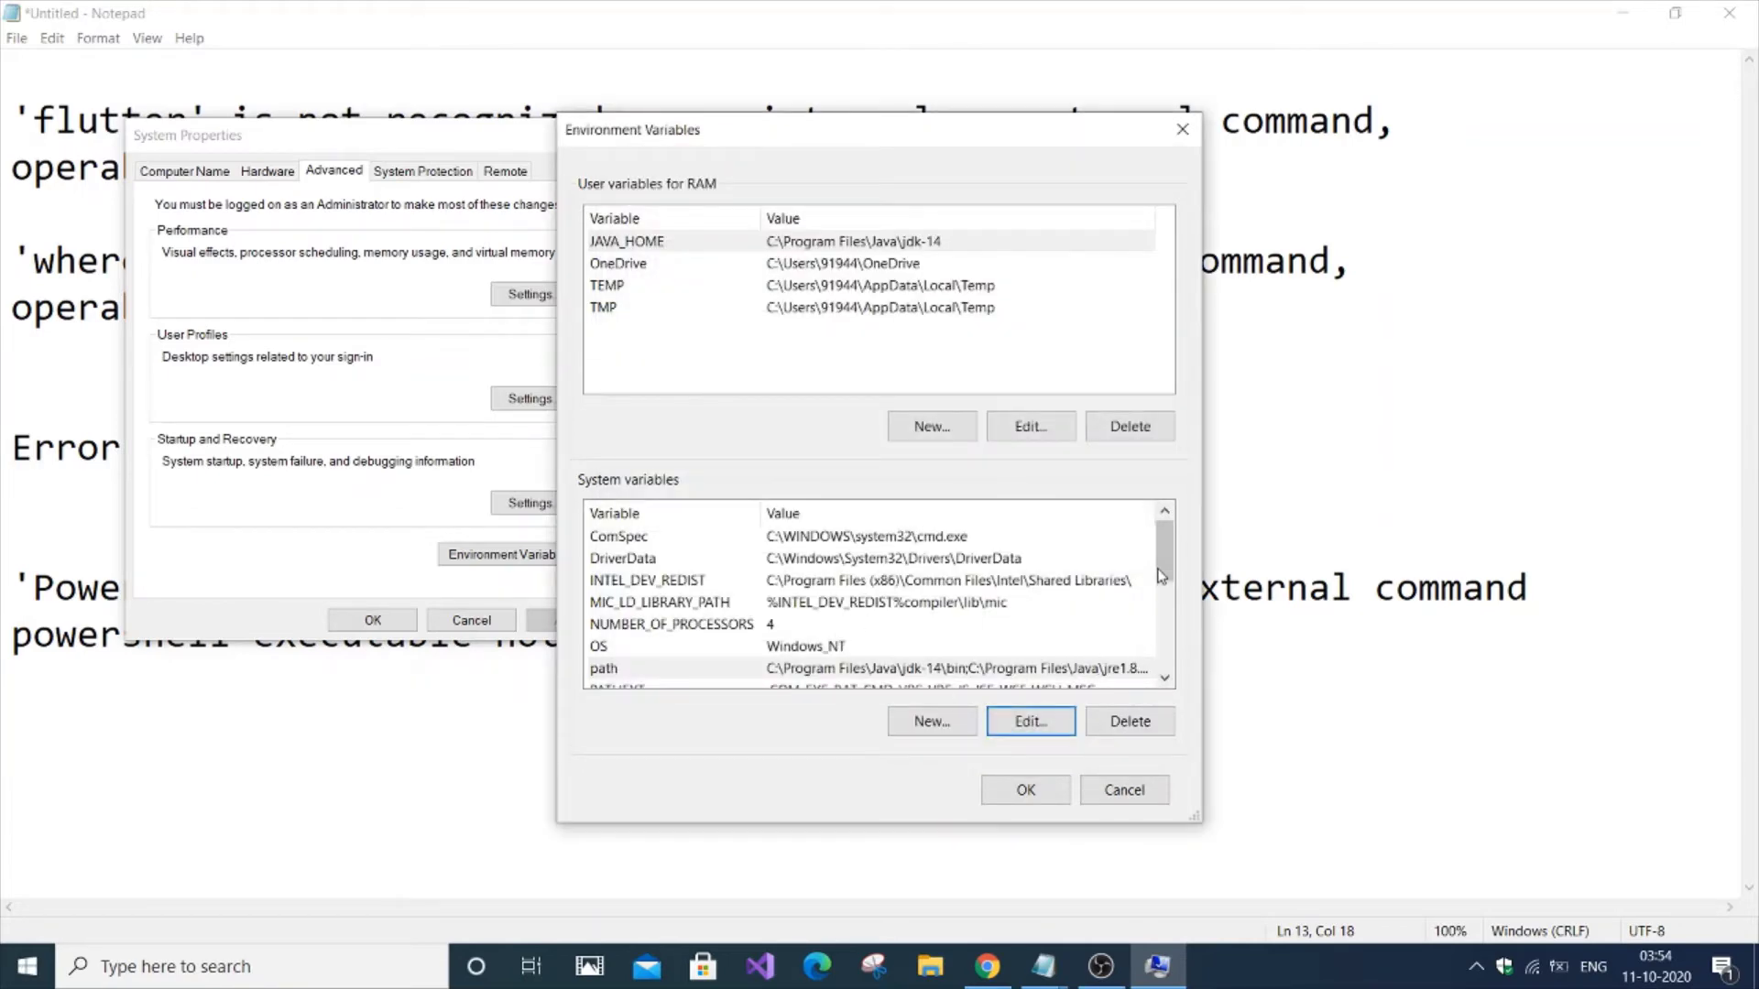
pyautogui.moveTo(1161, 565); pyautogui.dragTo(1162, 600)
pyautogui.click(1021, 583)
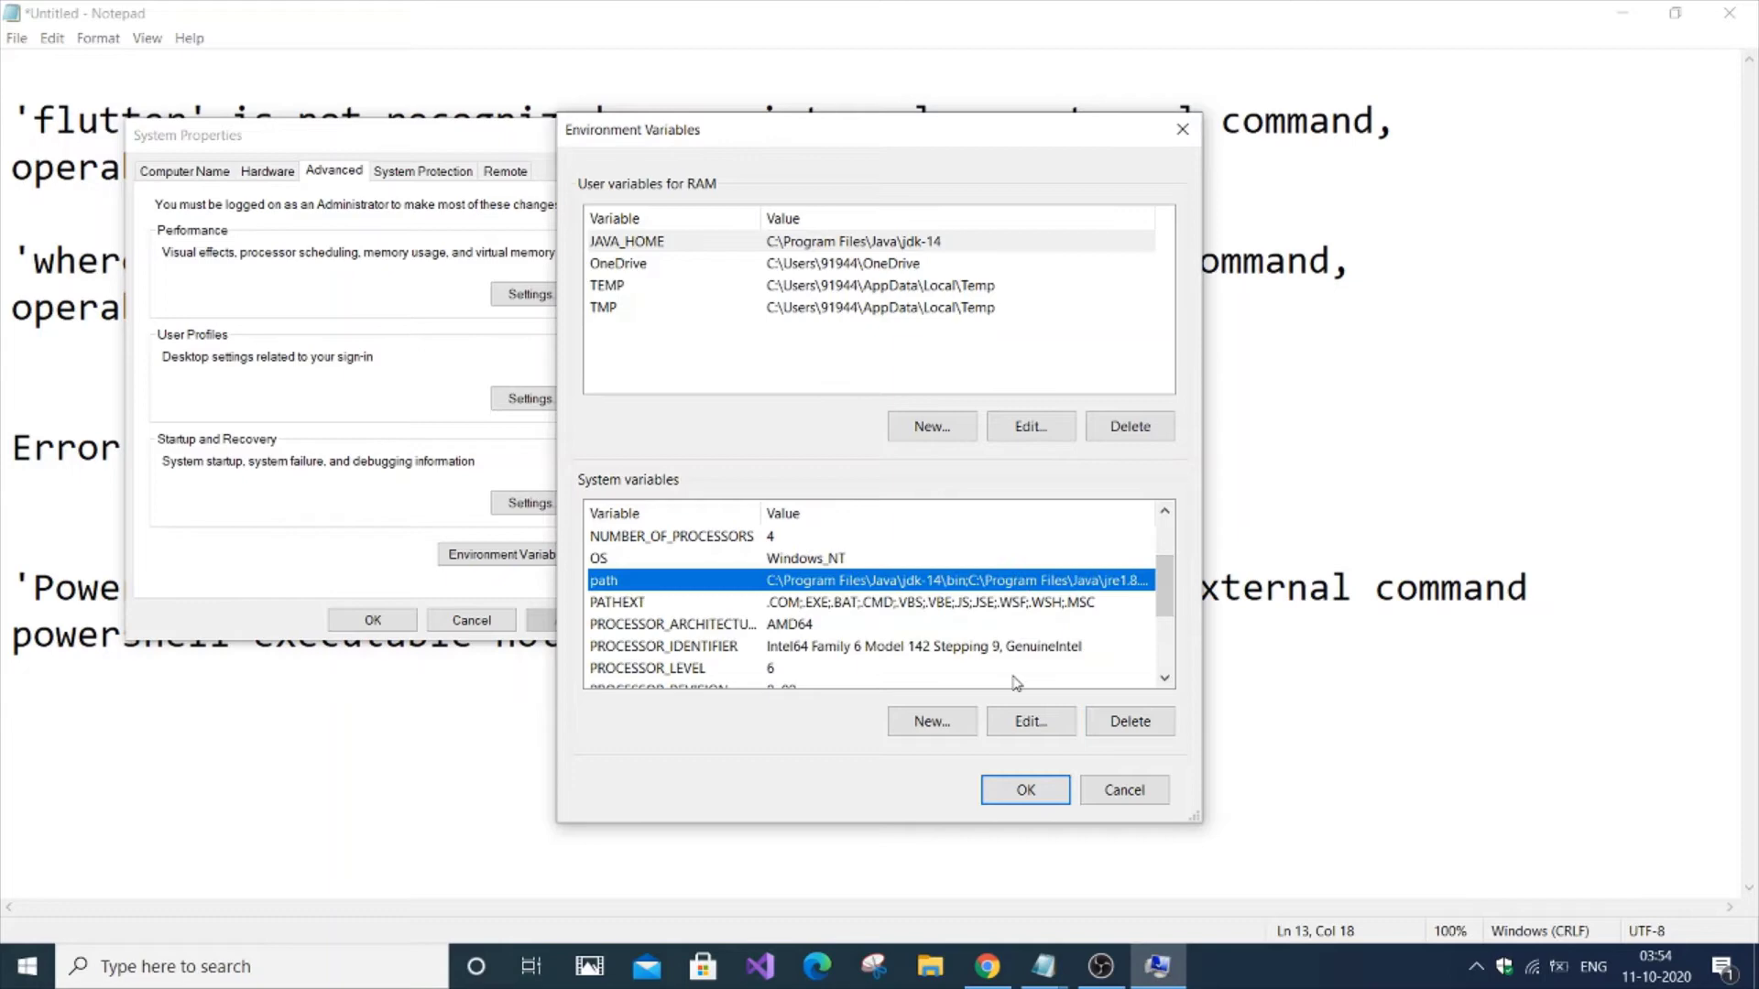
pyautogui.click(1017, 722)
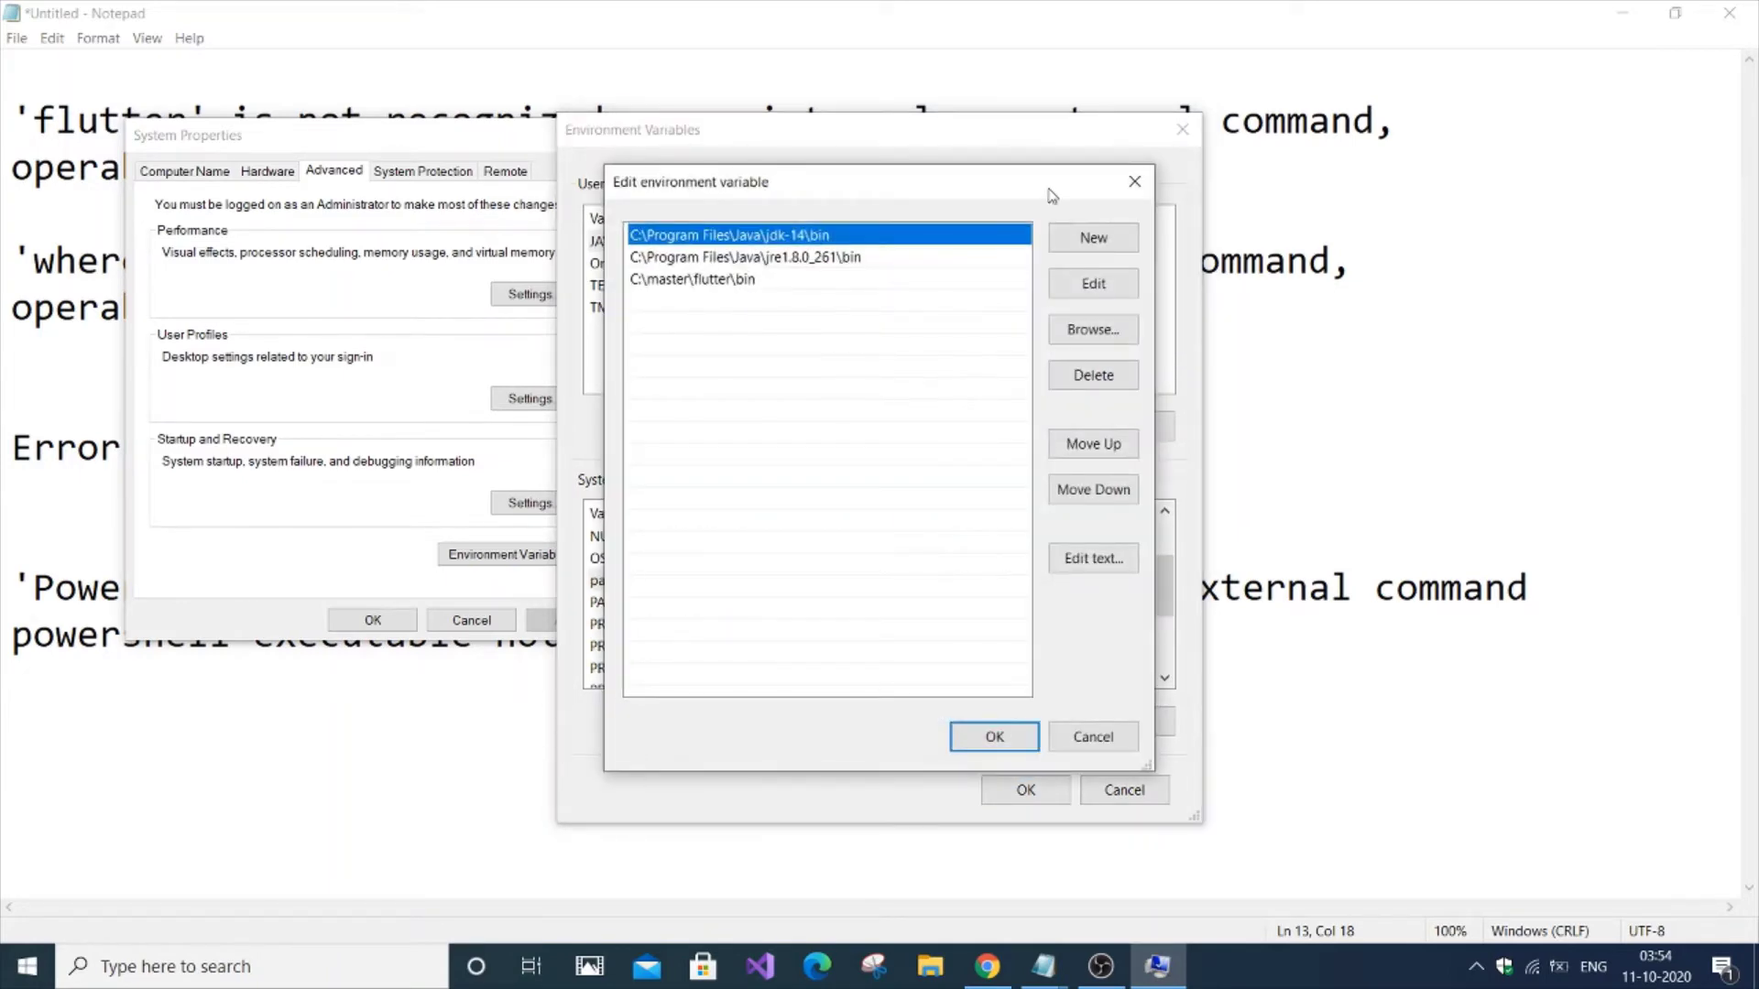
pyautogui.click(1134, 181)
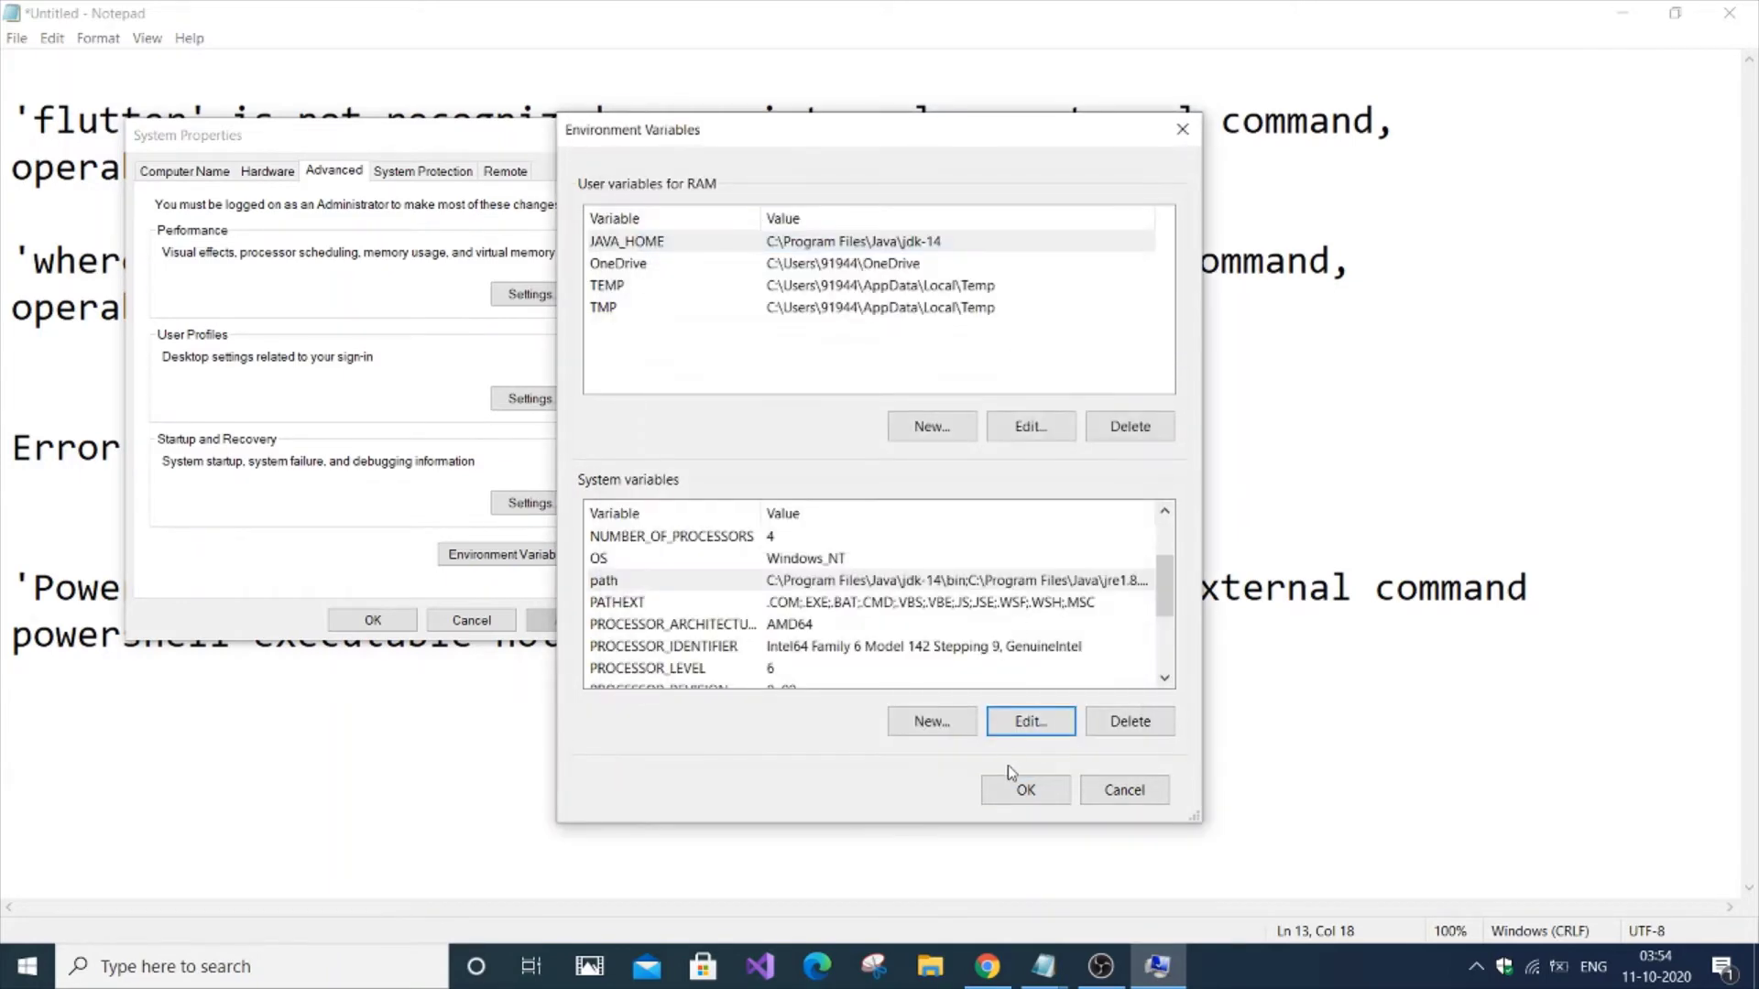
pyautogui.click(1017, 789)
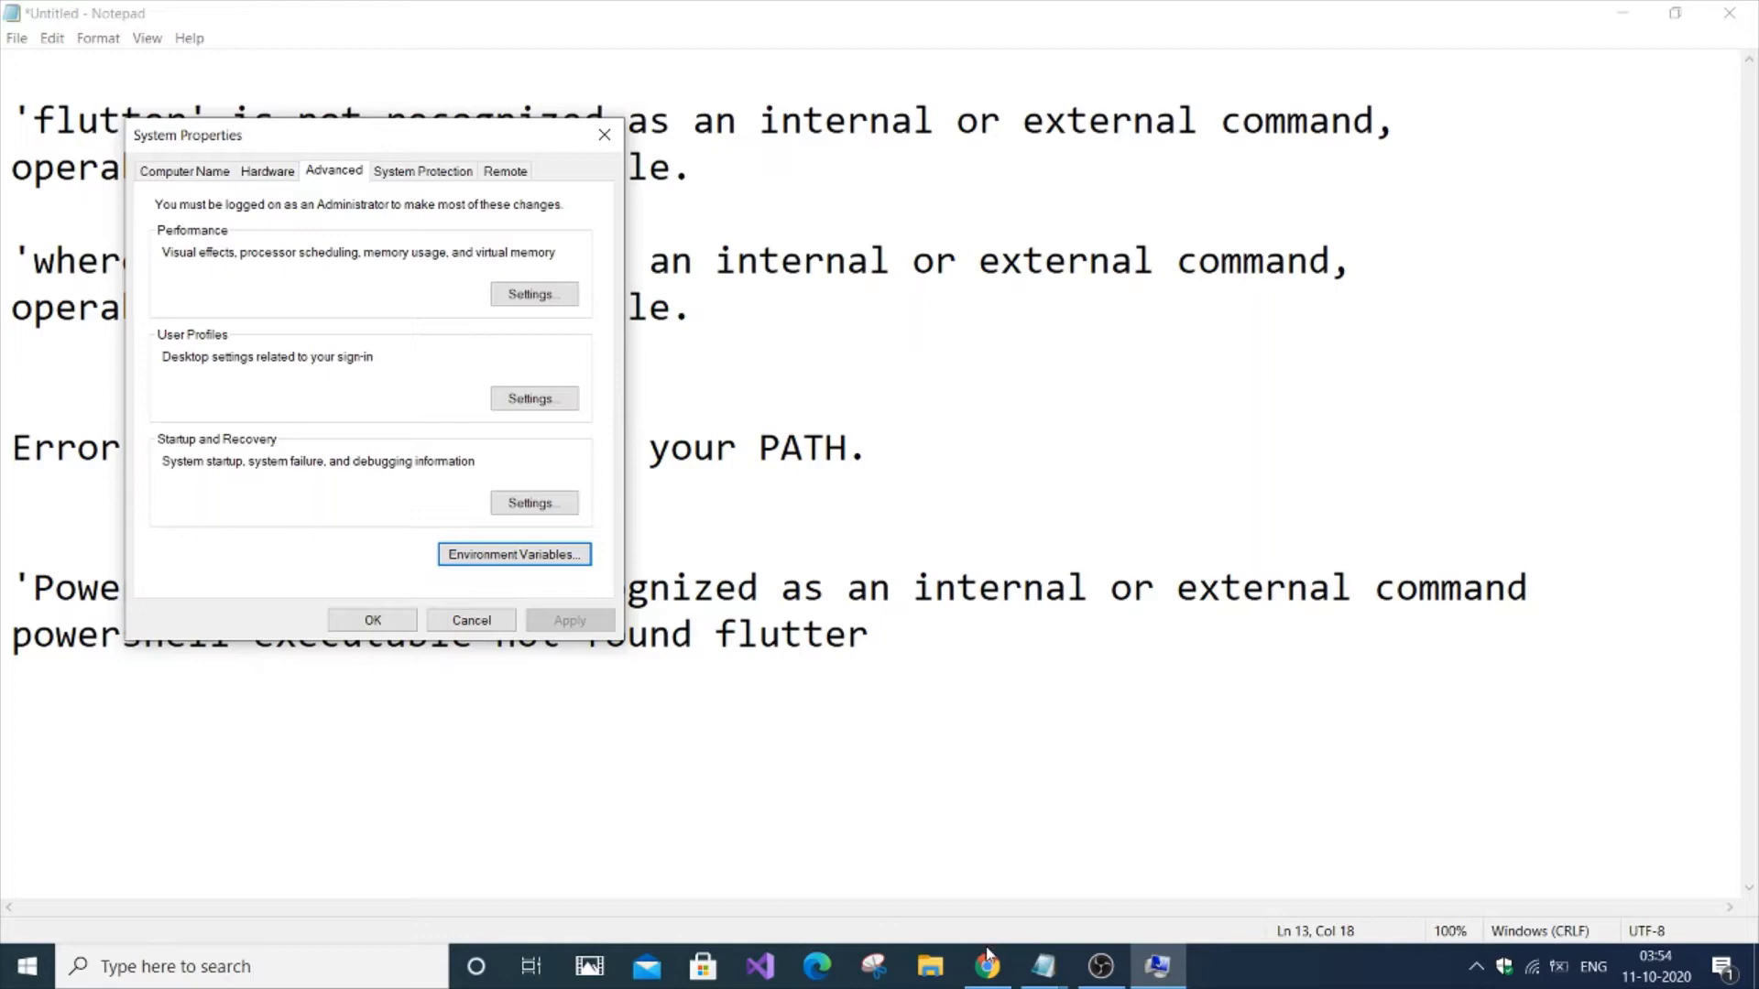
# - Open flutter.dev's Windows install guide and scroll to Get the Flutter SDK
pyautogui.moveTo(986, 964)
pyautogui.click(983, 898)
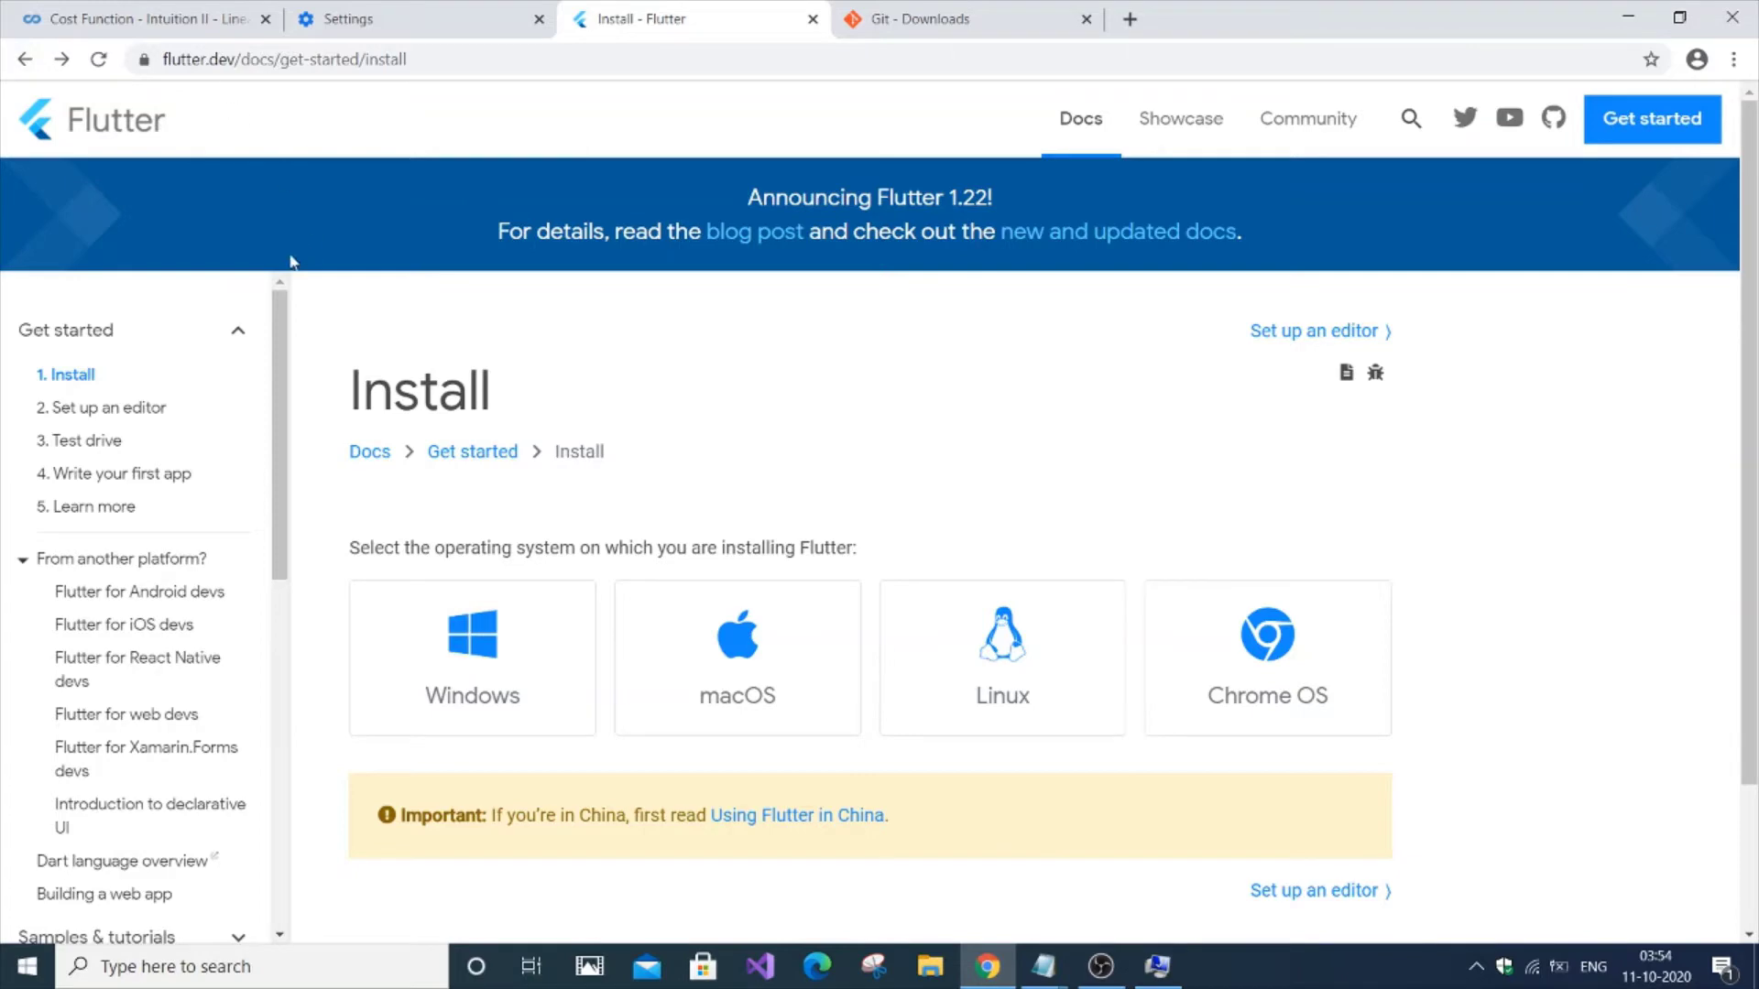
pyautogui.click(472, 639)
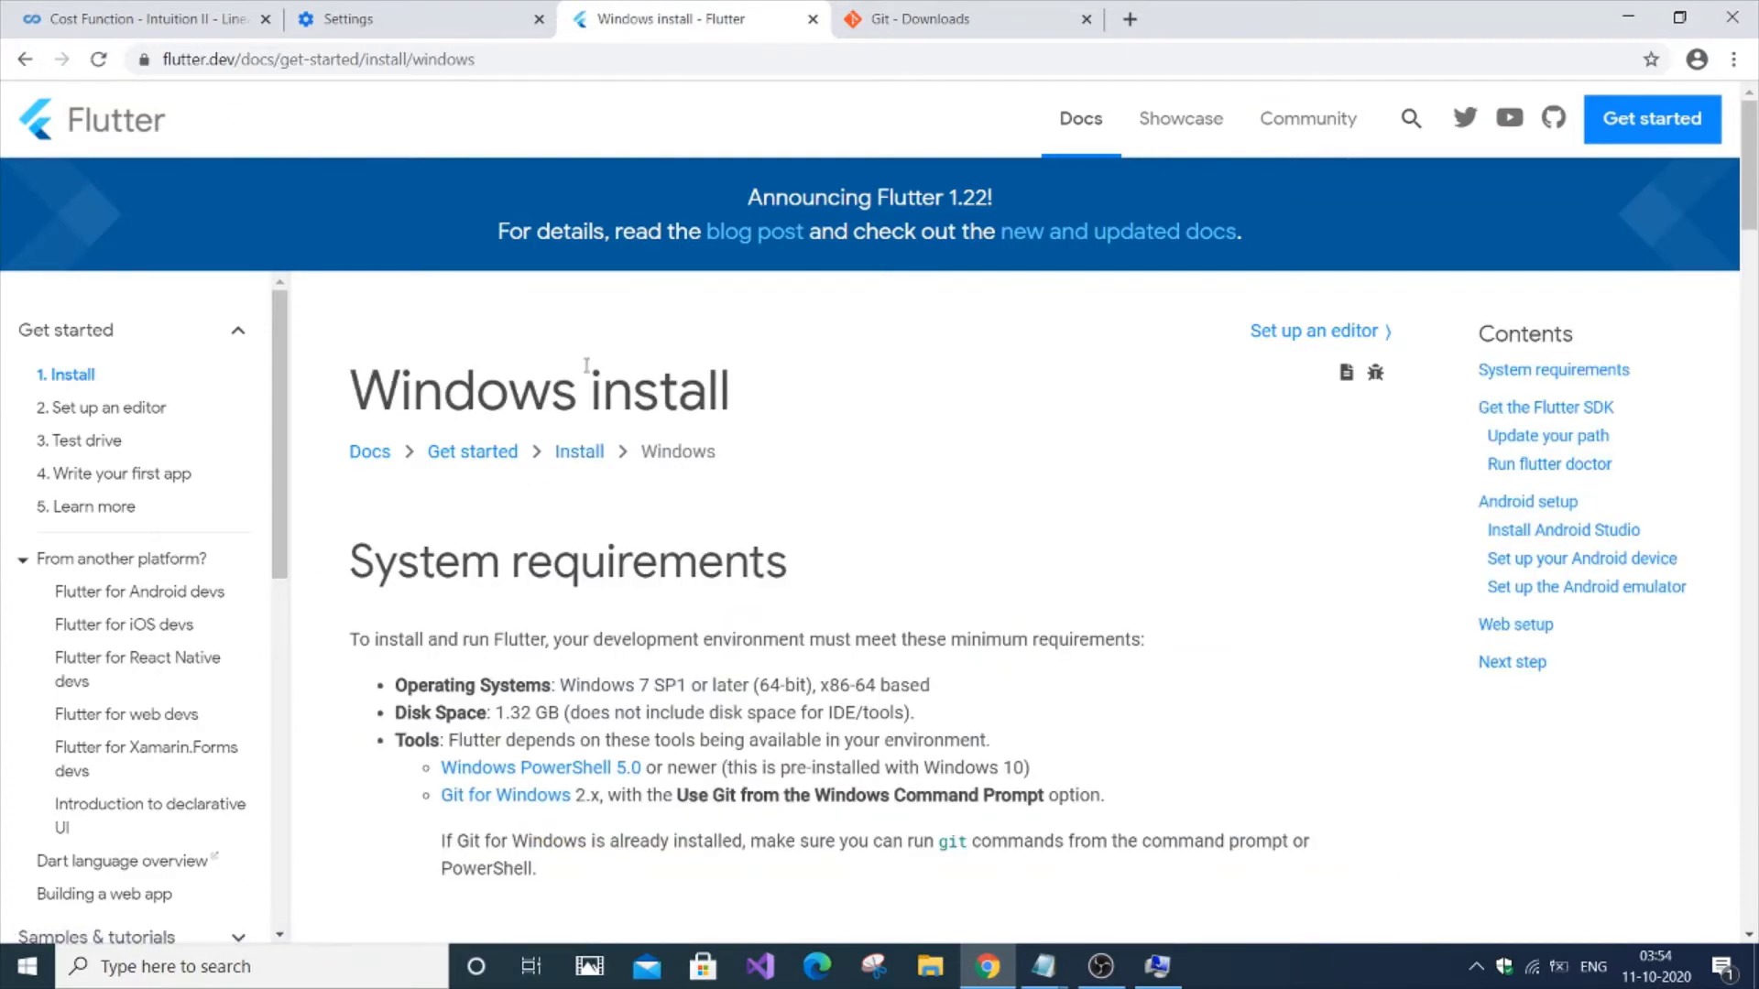
pyautogui.scroll(-4, 1754, 272)
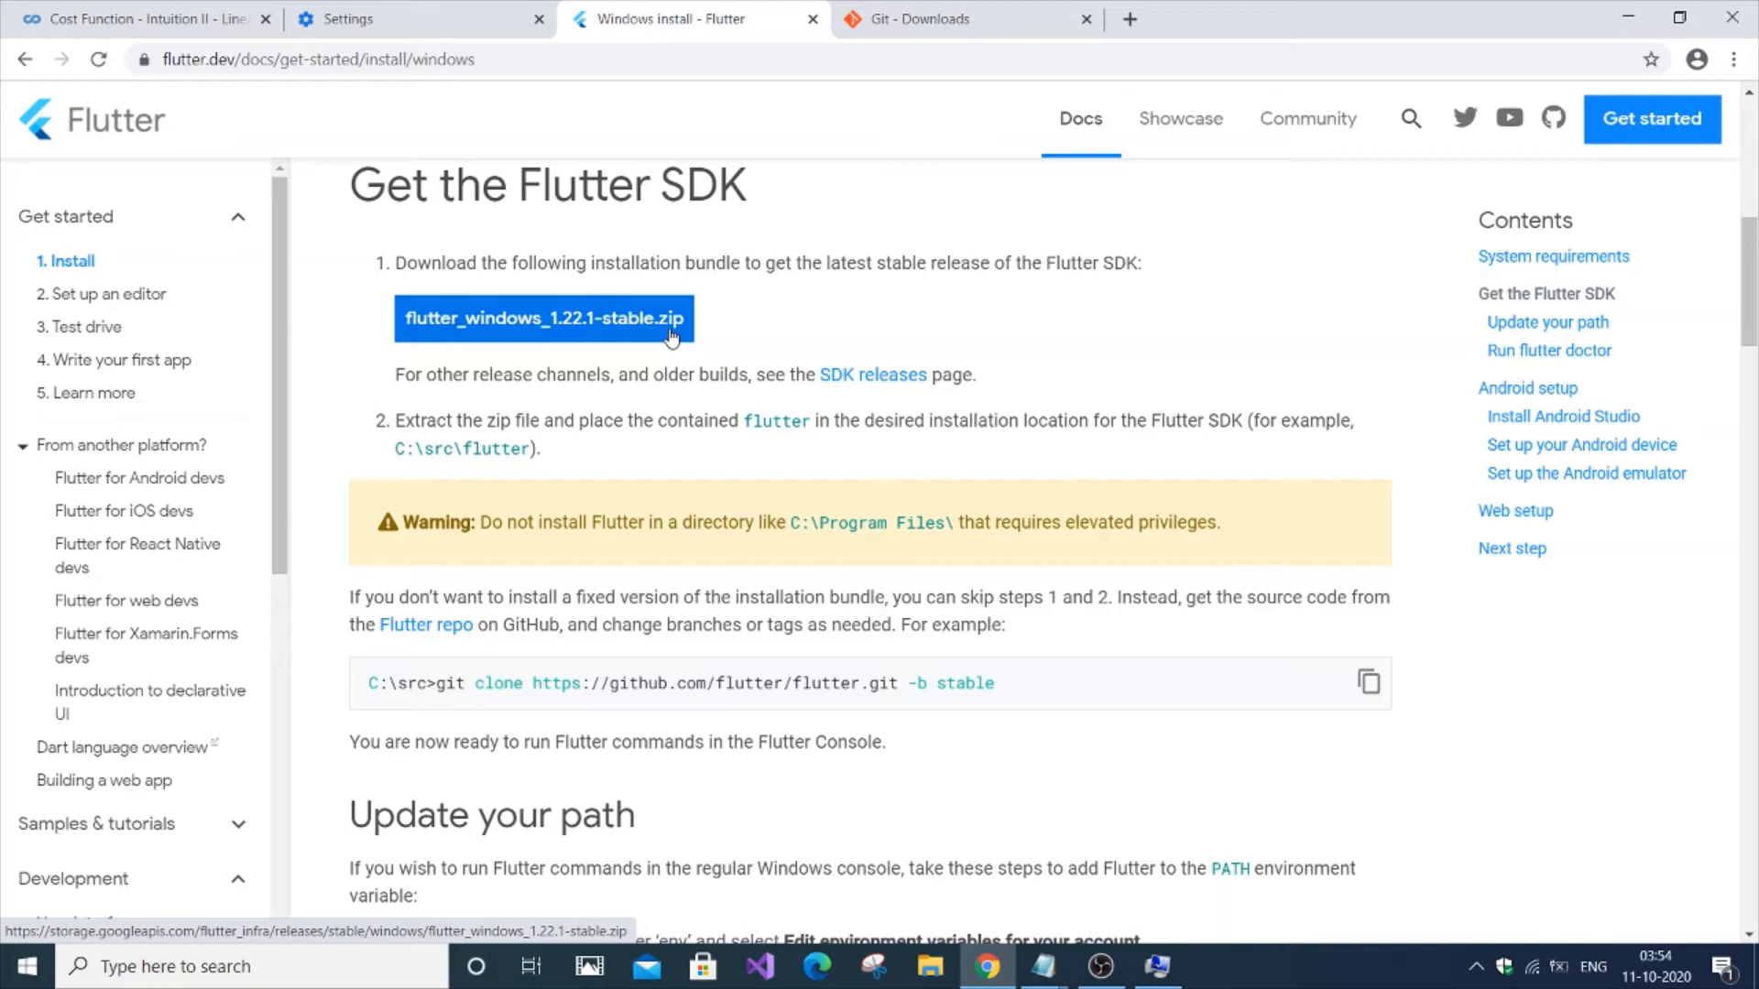
# - Run flutter doctor in a new Command Prompt and select its 'where' and git PATH errors
pyautogui.click(1627, 18)
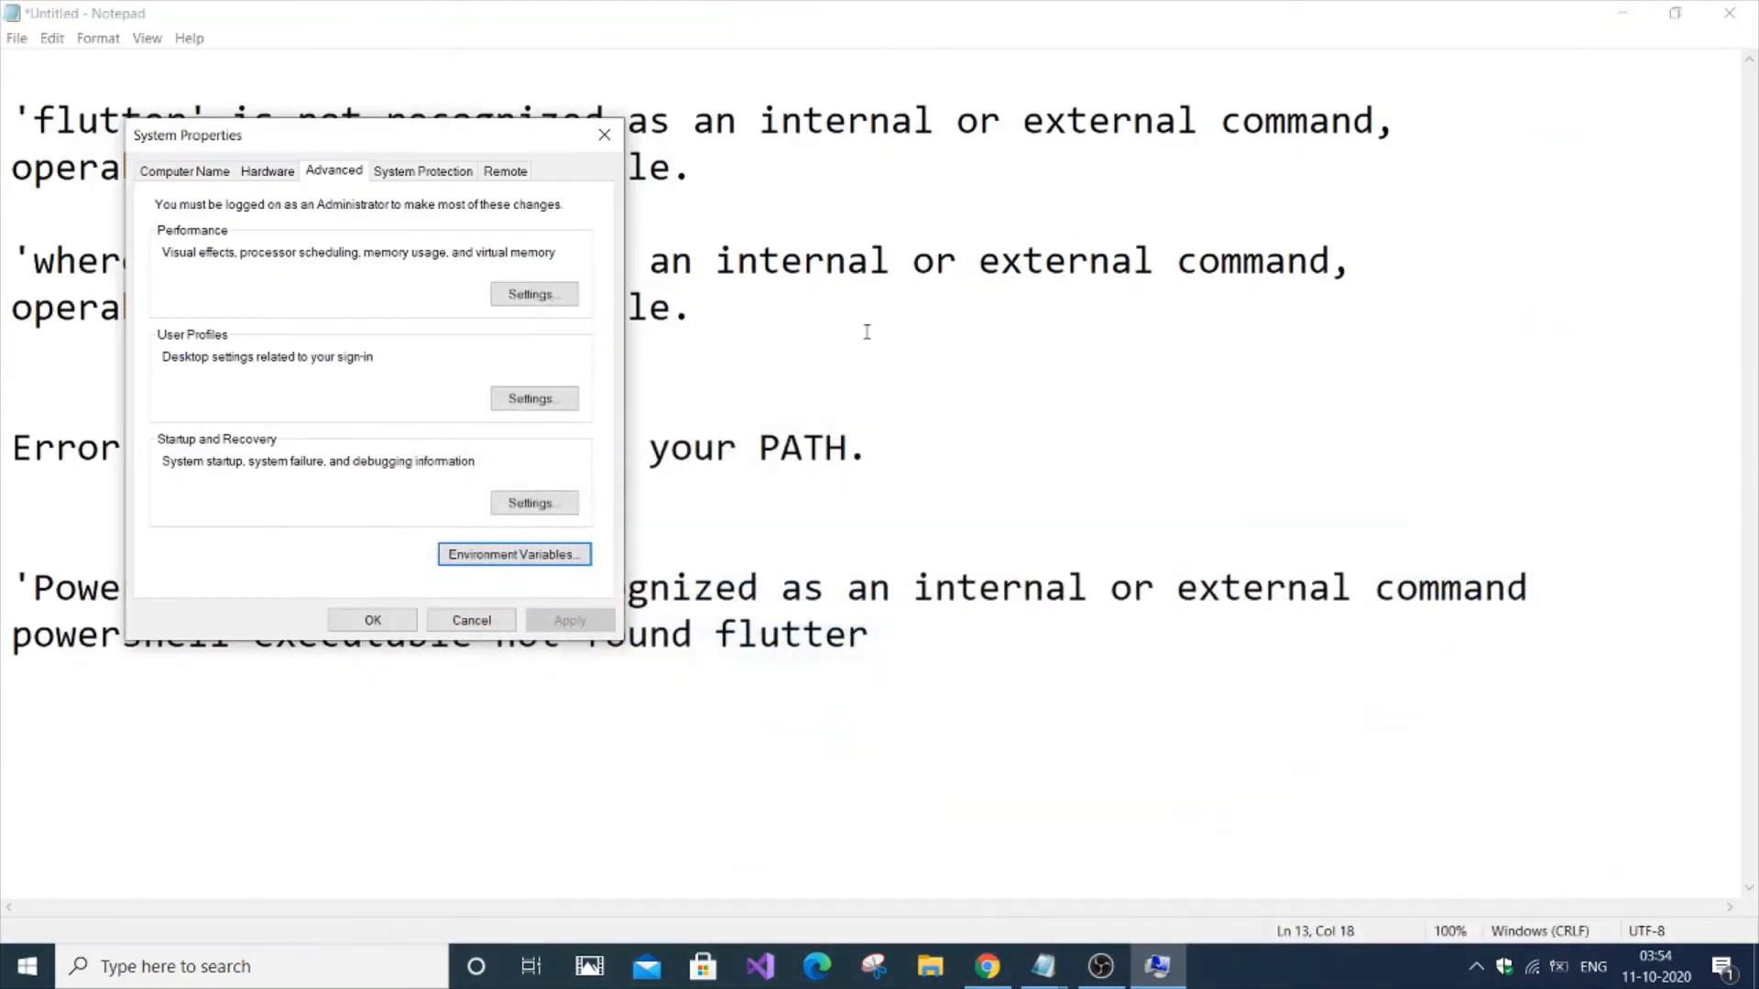
pyautogui.click(229, 967)
pyautogui.write('cmd')
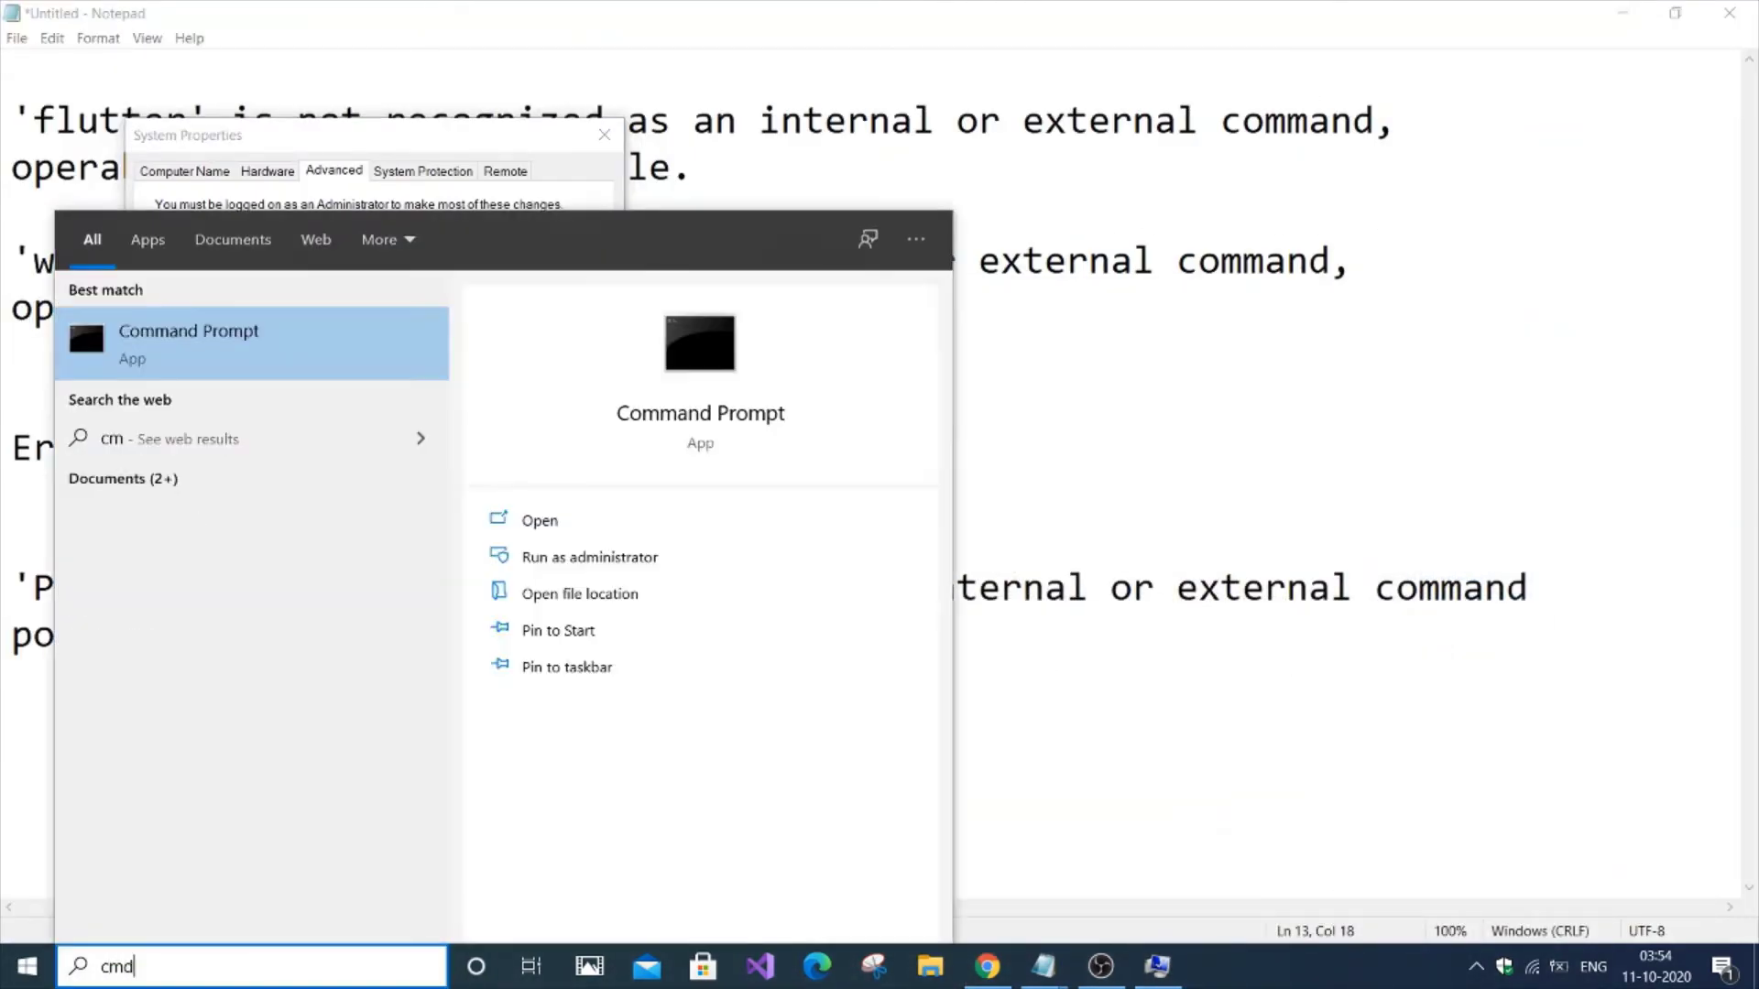
pyautogui.press('Return')
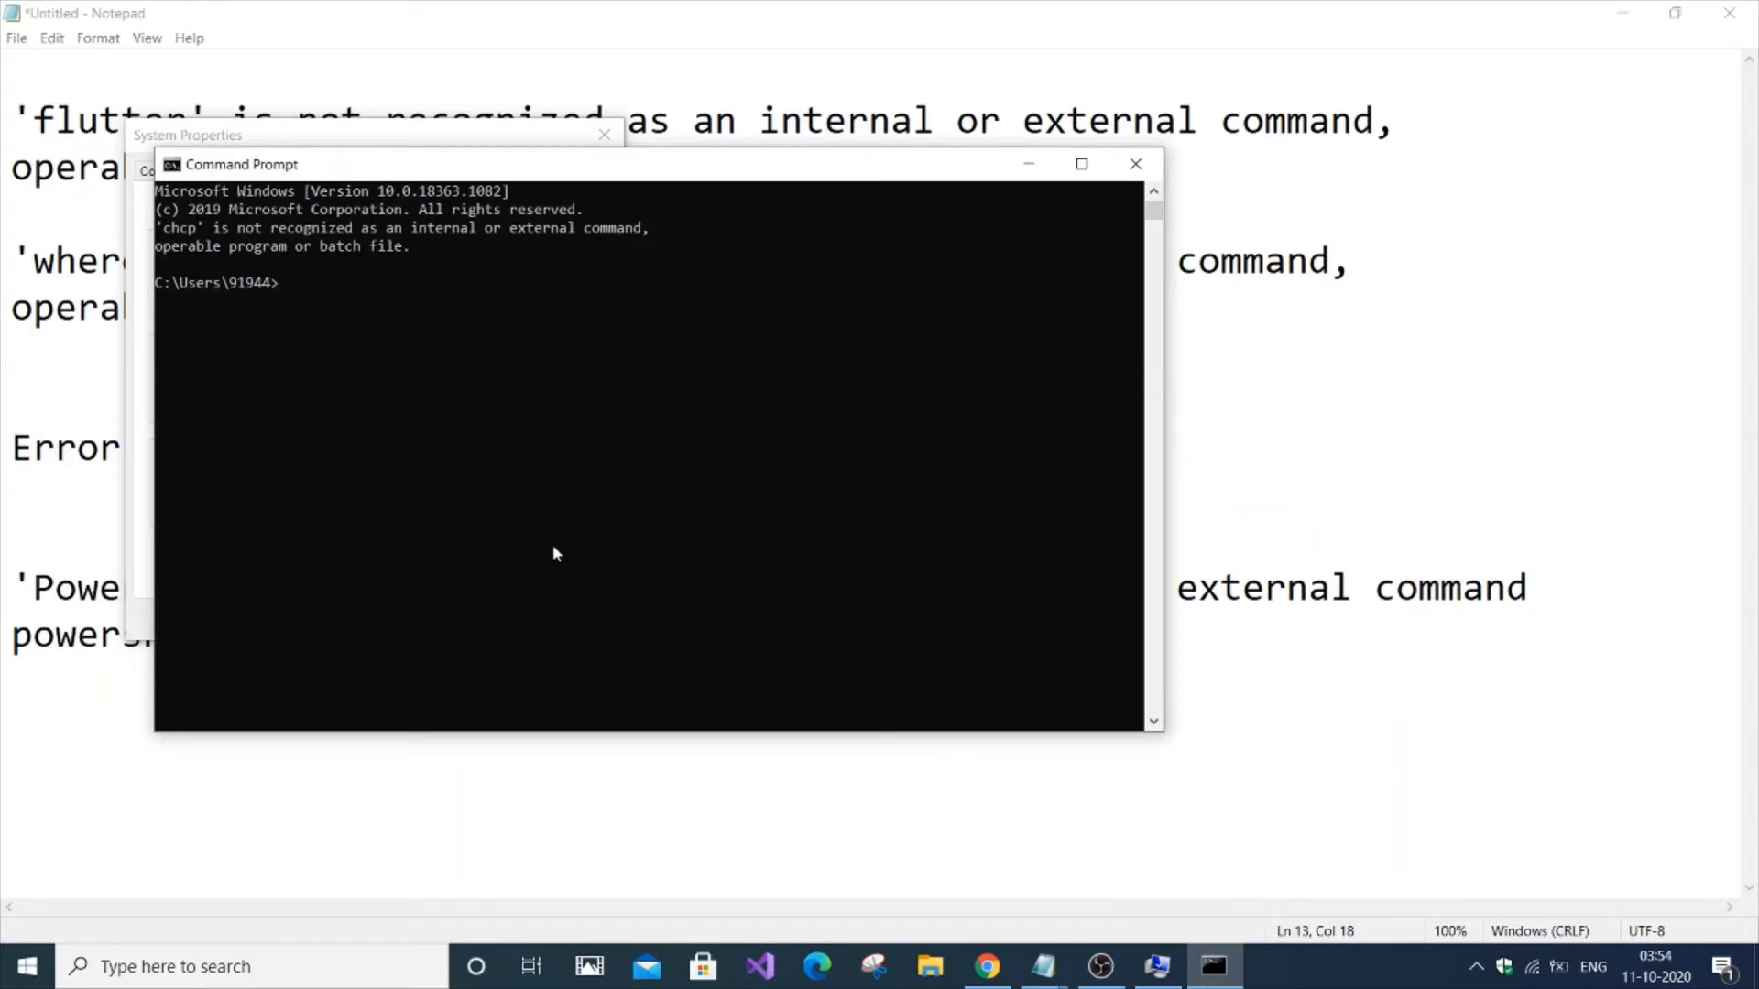
pyautogui.write('flutter doctor')
pyautogui.press('Return')
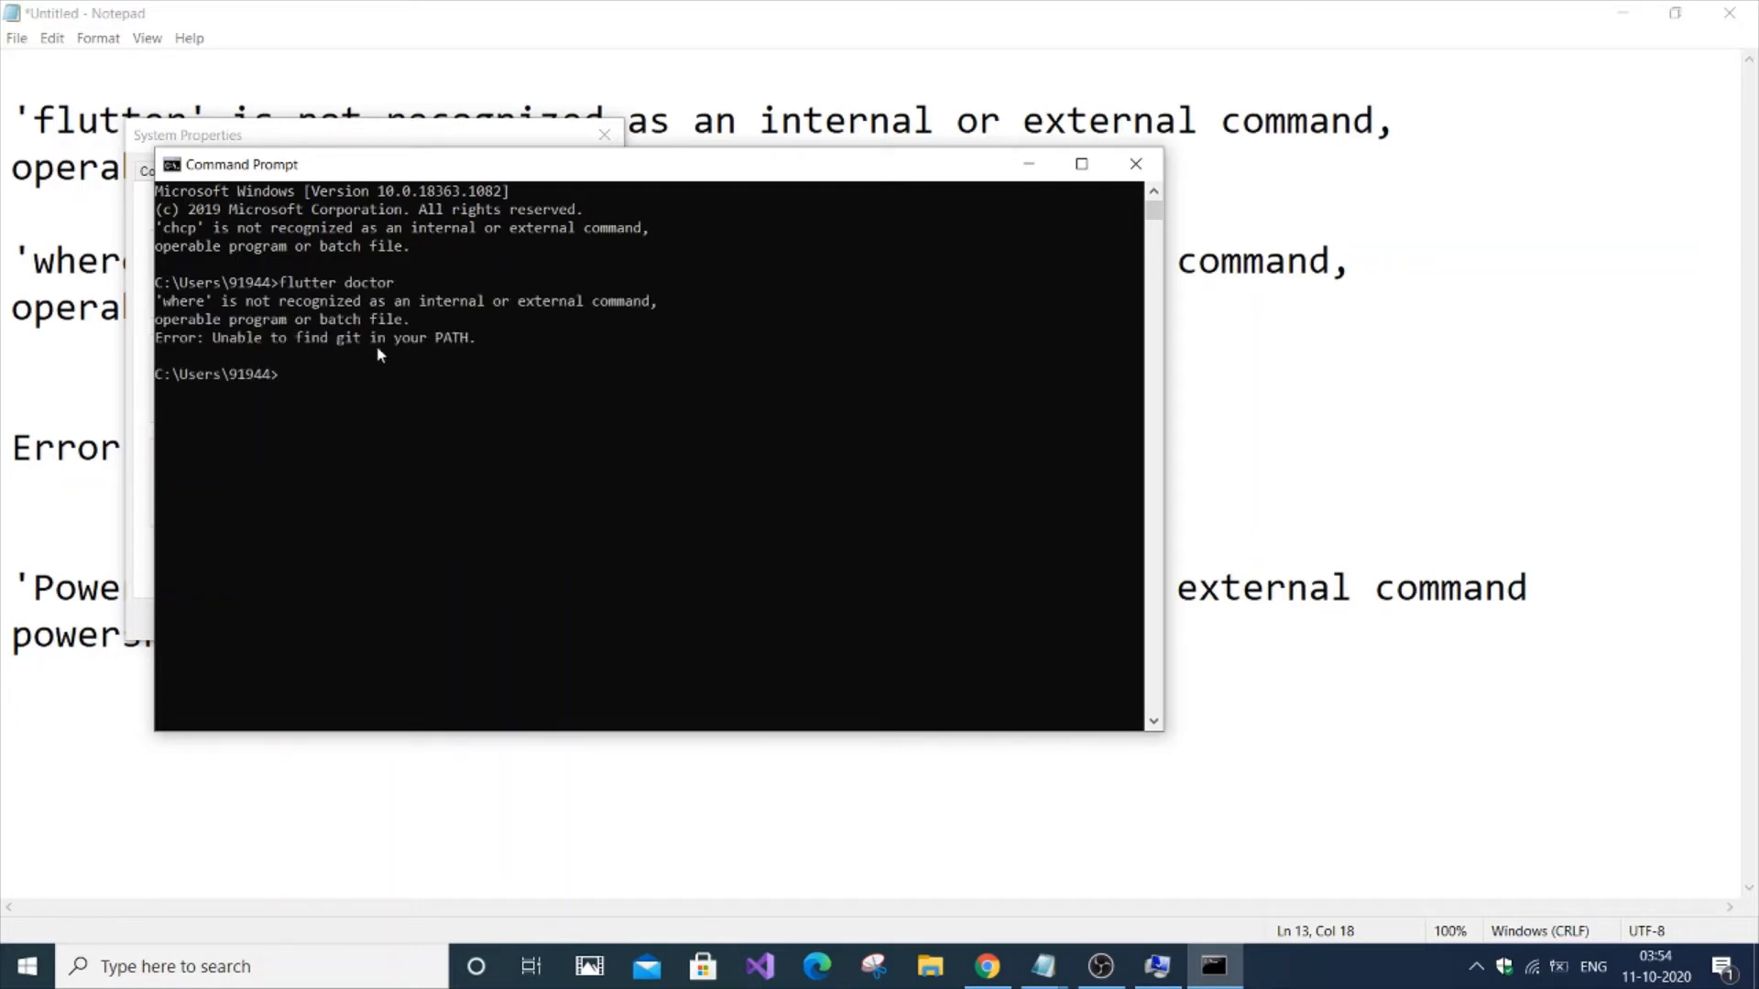
pyautogui.moveTo(162, 302); pyautogui.dragTo(481, 342)
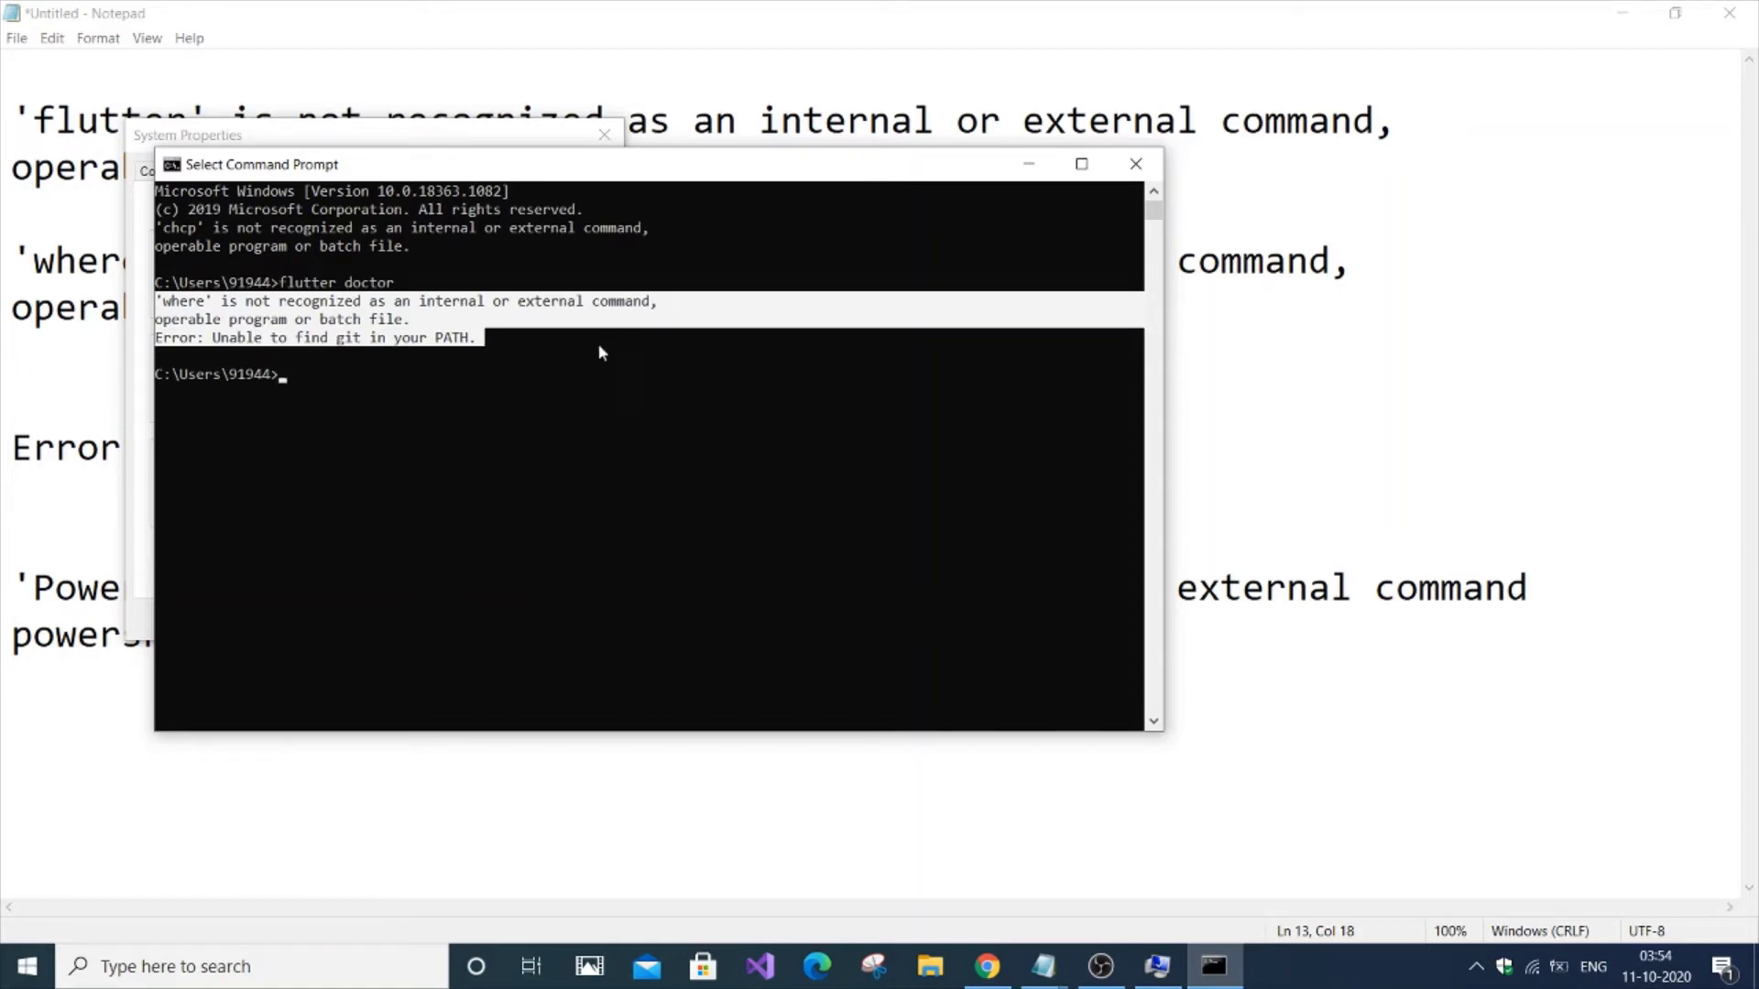
# - Close Command Prompt and copy the C:\Windows\System32 line from the Notepad notes
pyautogui.click(1136, 164)
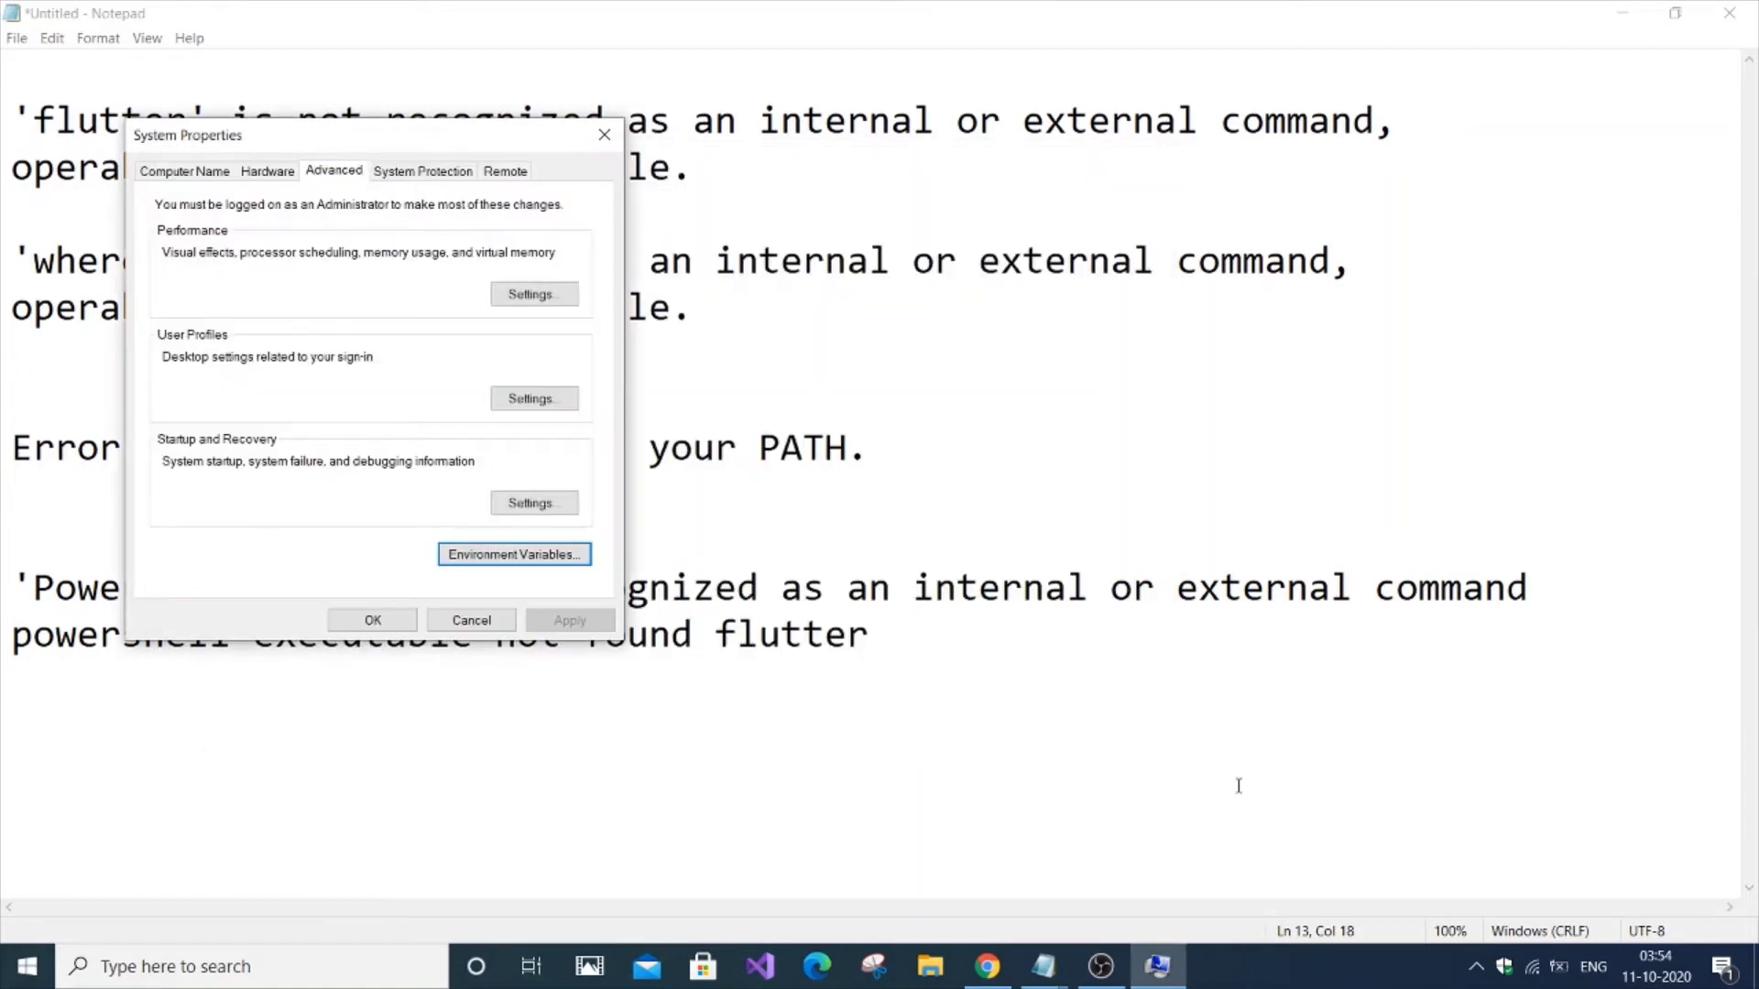
pyautogui.moveTo(1044, 966)
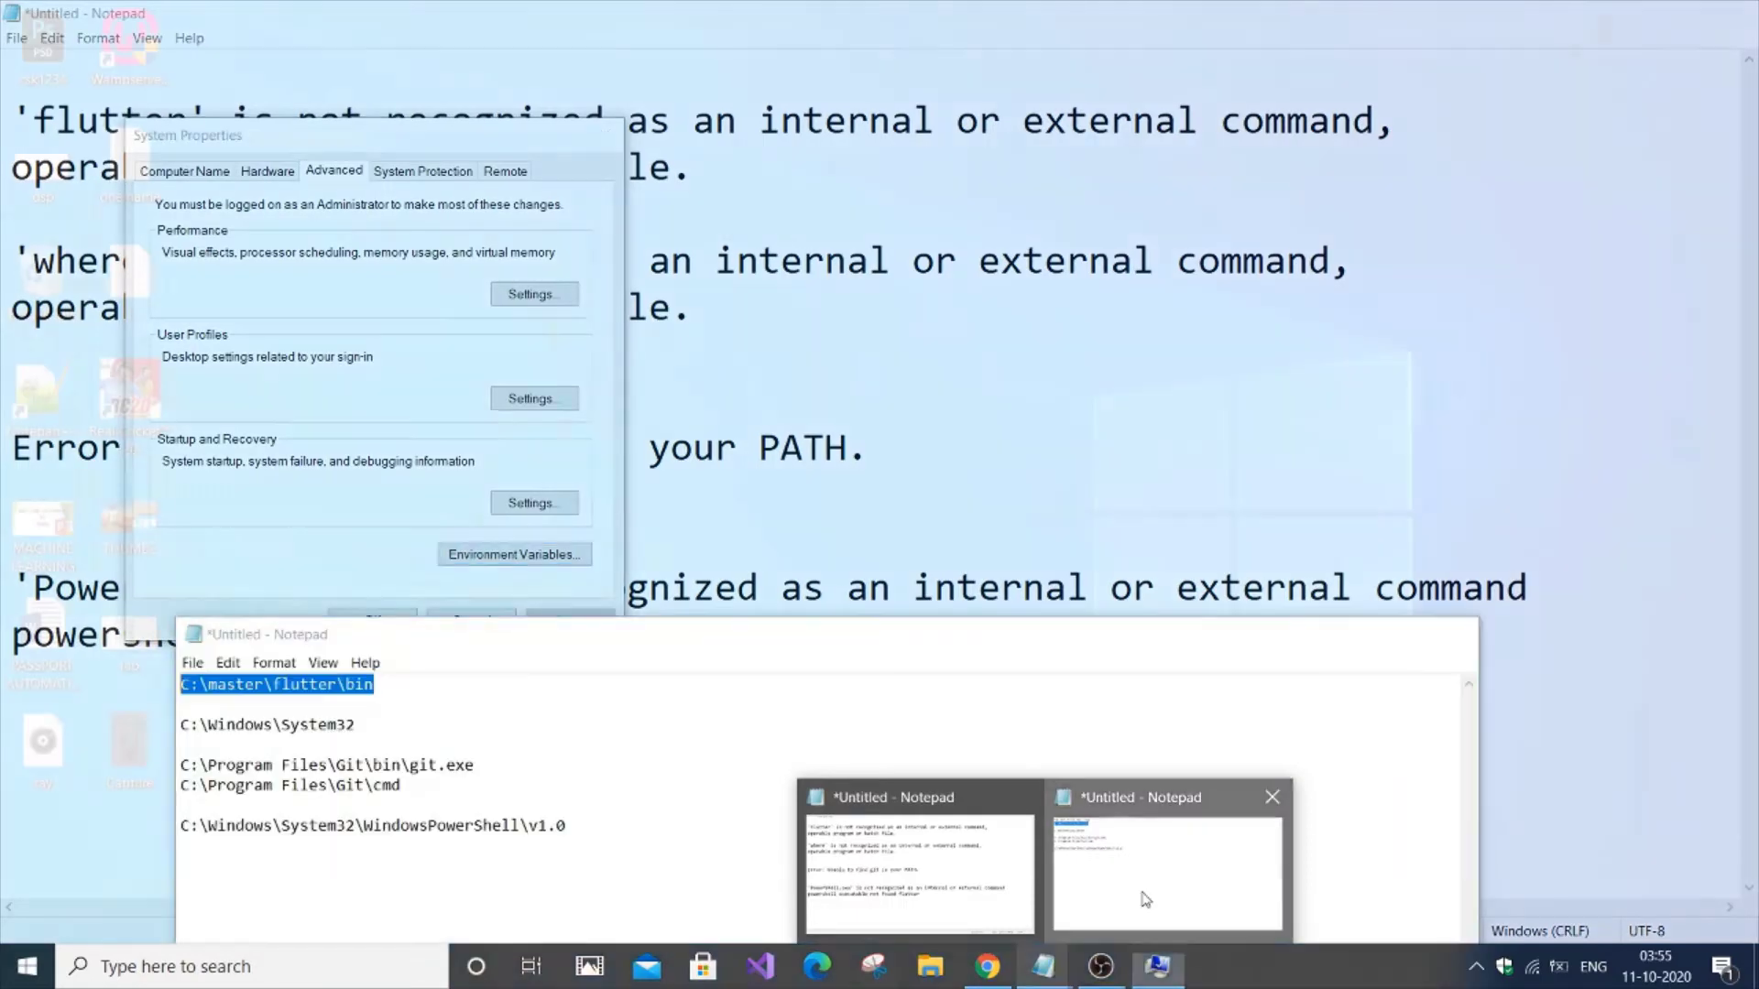
pyautogui.click(1145, 895)
pyautogui.moveTo(181, 725); pyautogui.dragTo(407, 786)
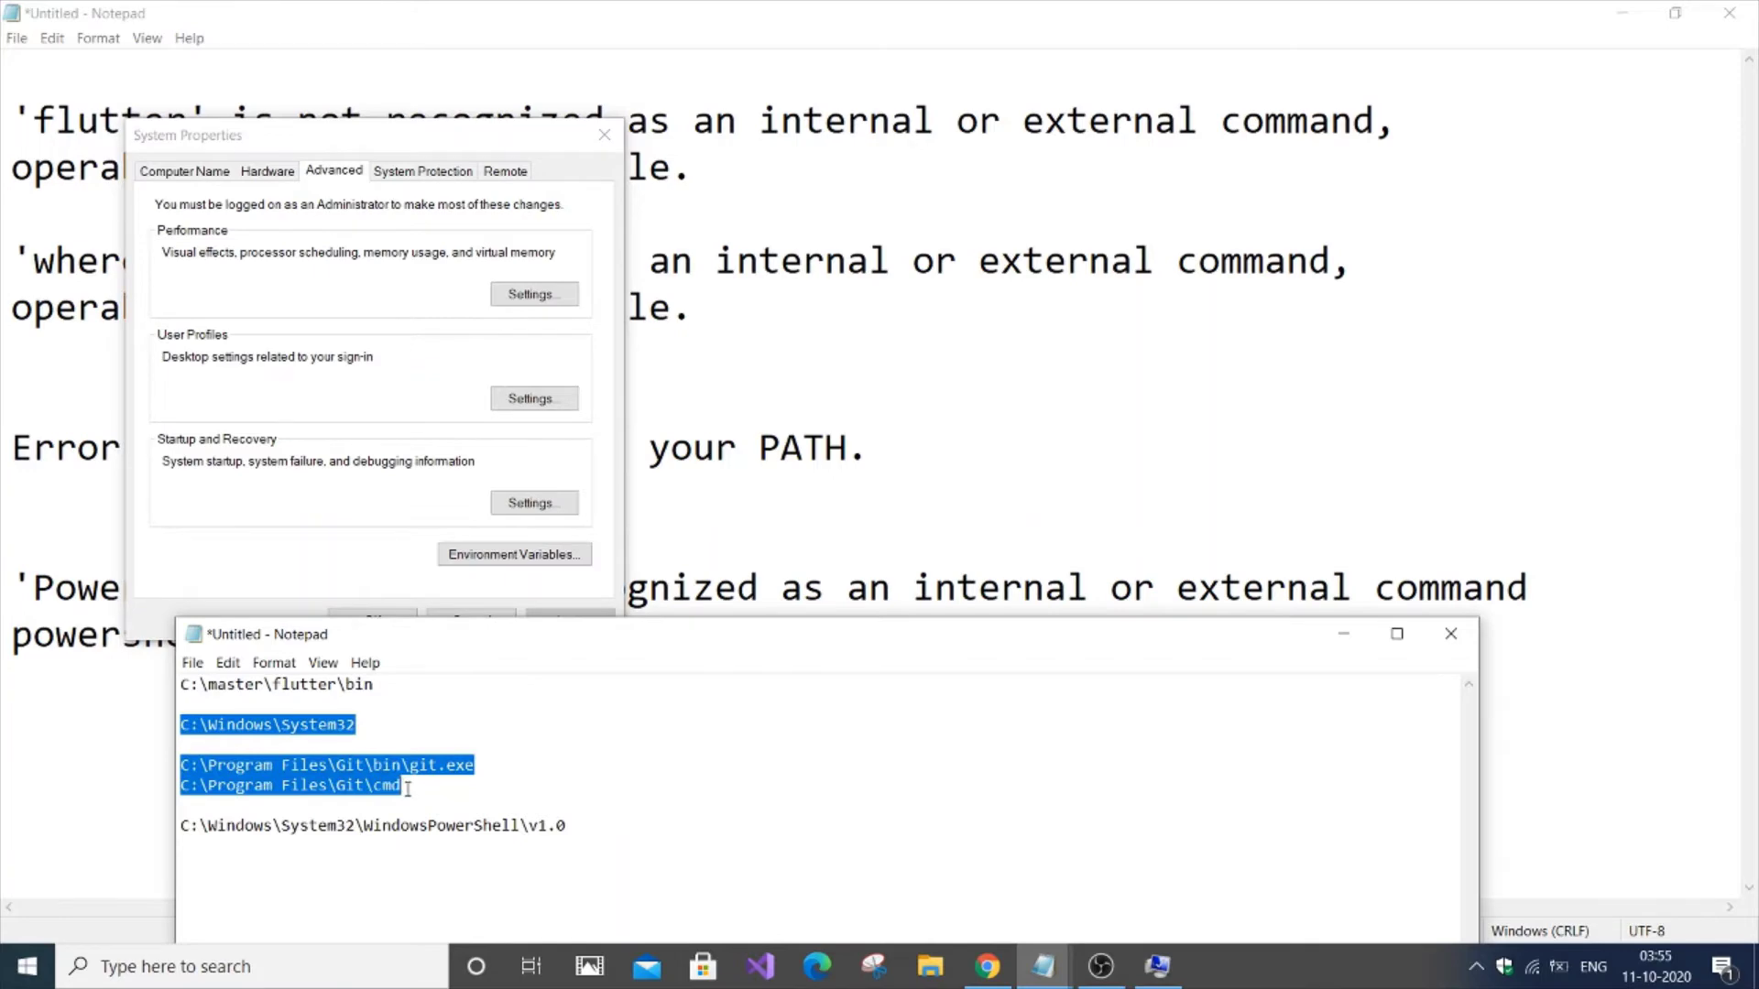
pyautogui.click(364, 739)
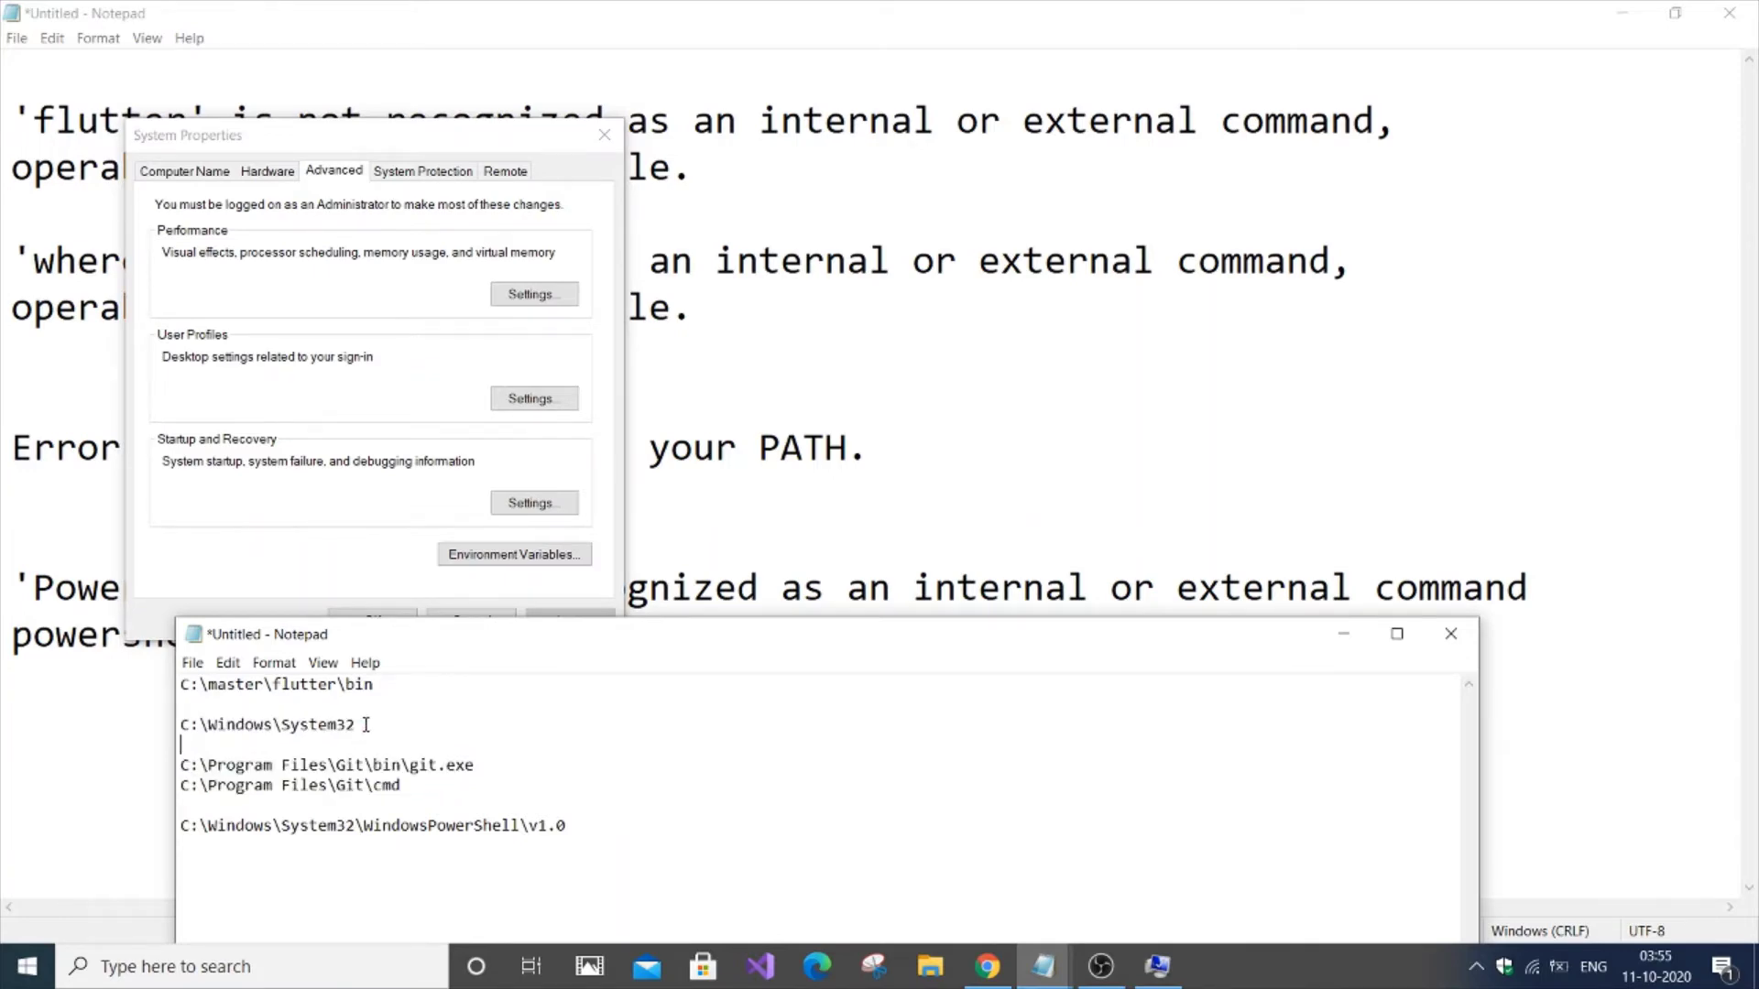
pyautogui.moveTo(365, 724); pyautogui.dragTo(182, 720)
pyautogui.hotkey('ctrl', 'c')
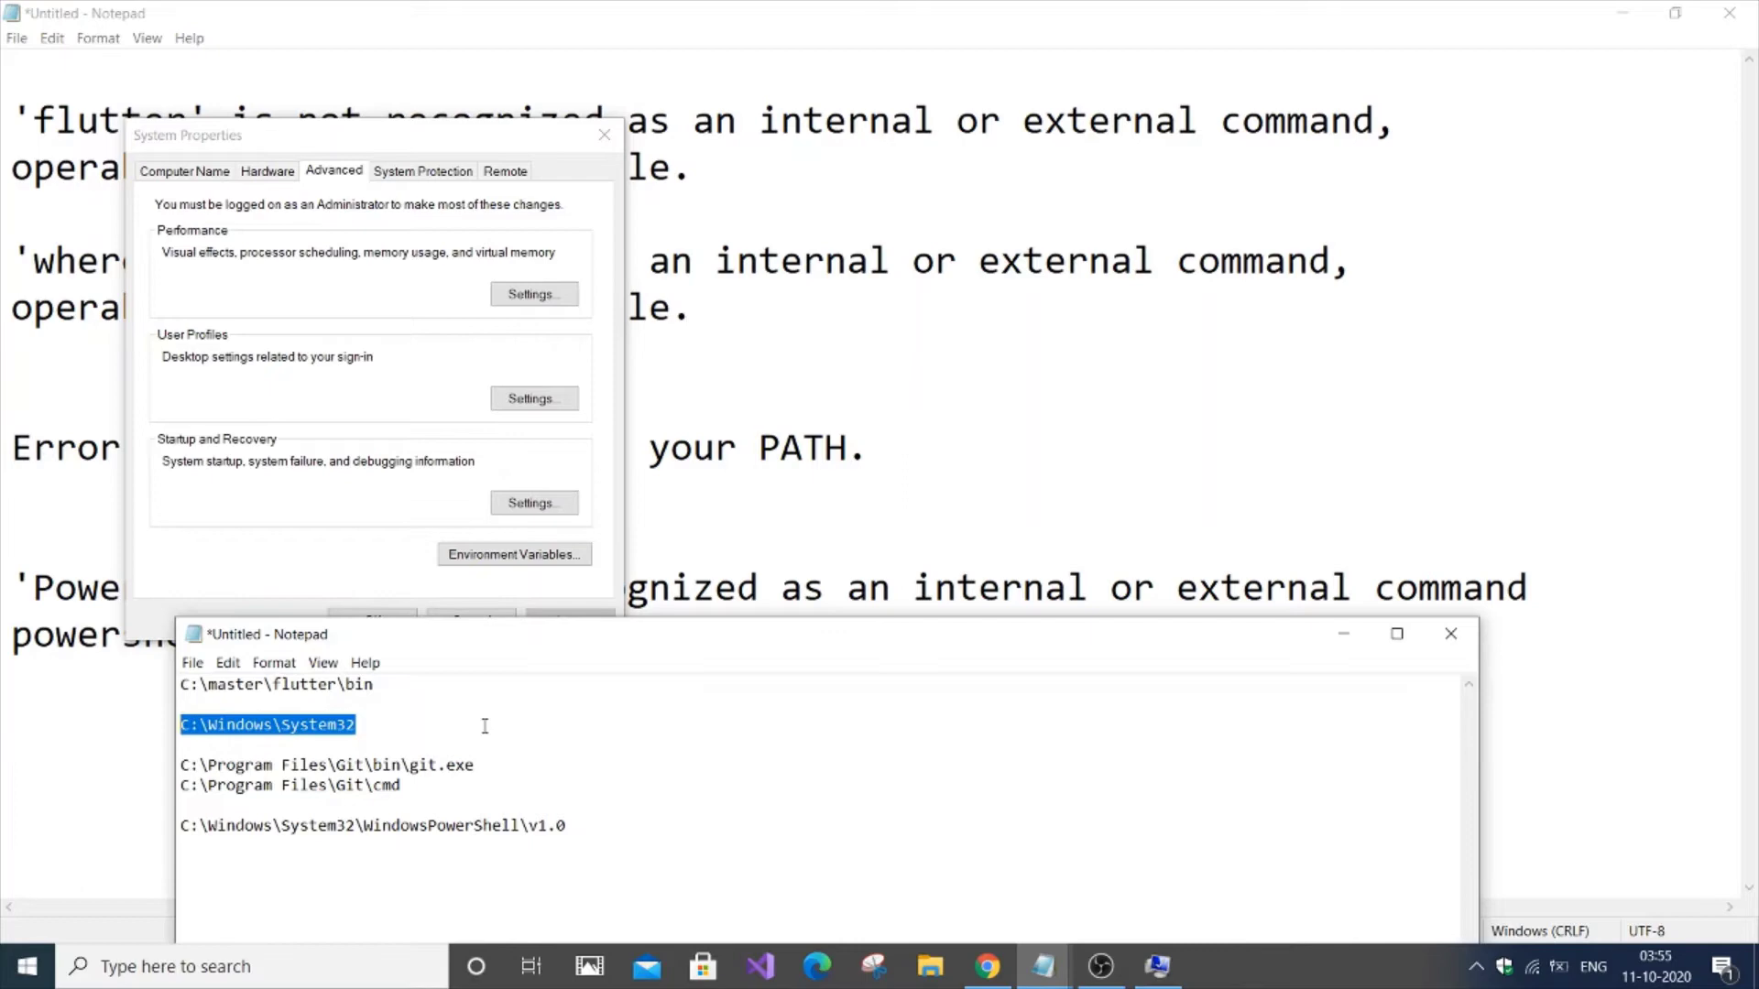
pyautogui.click(1344, 634)
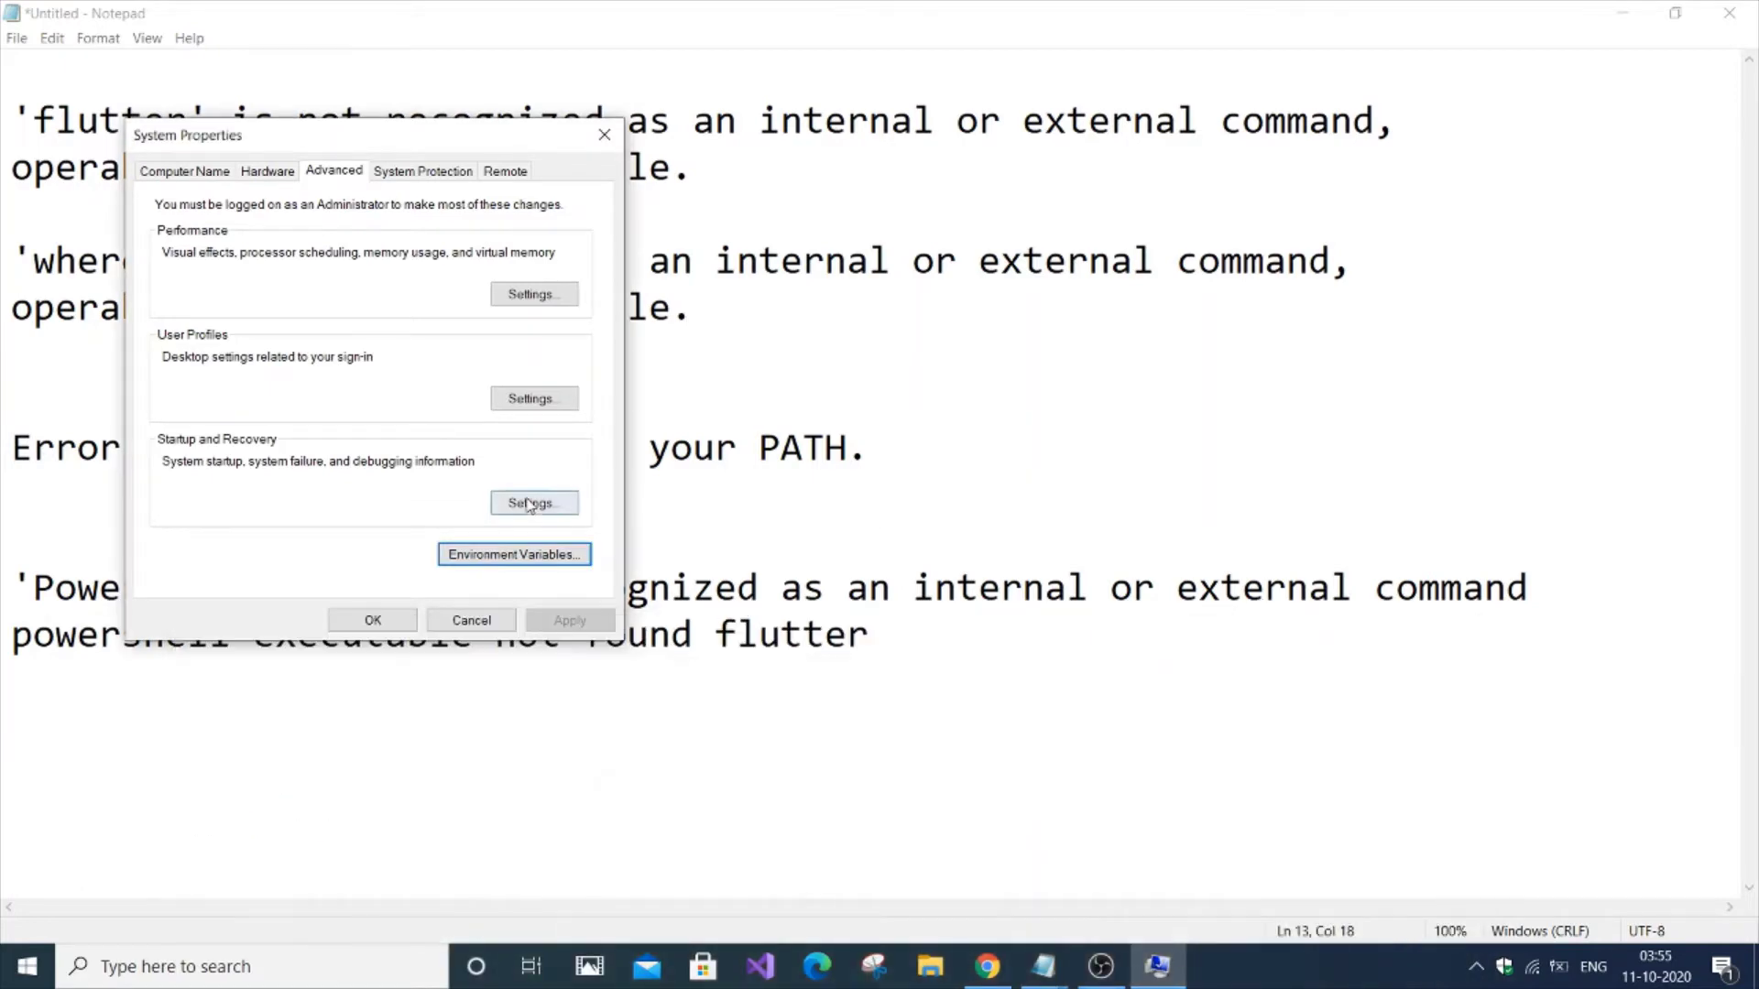
# - Add C:\Windows\System32 as a new system path entry, save, and reopen the path entries
pyautogui.click(518, 555)
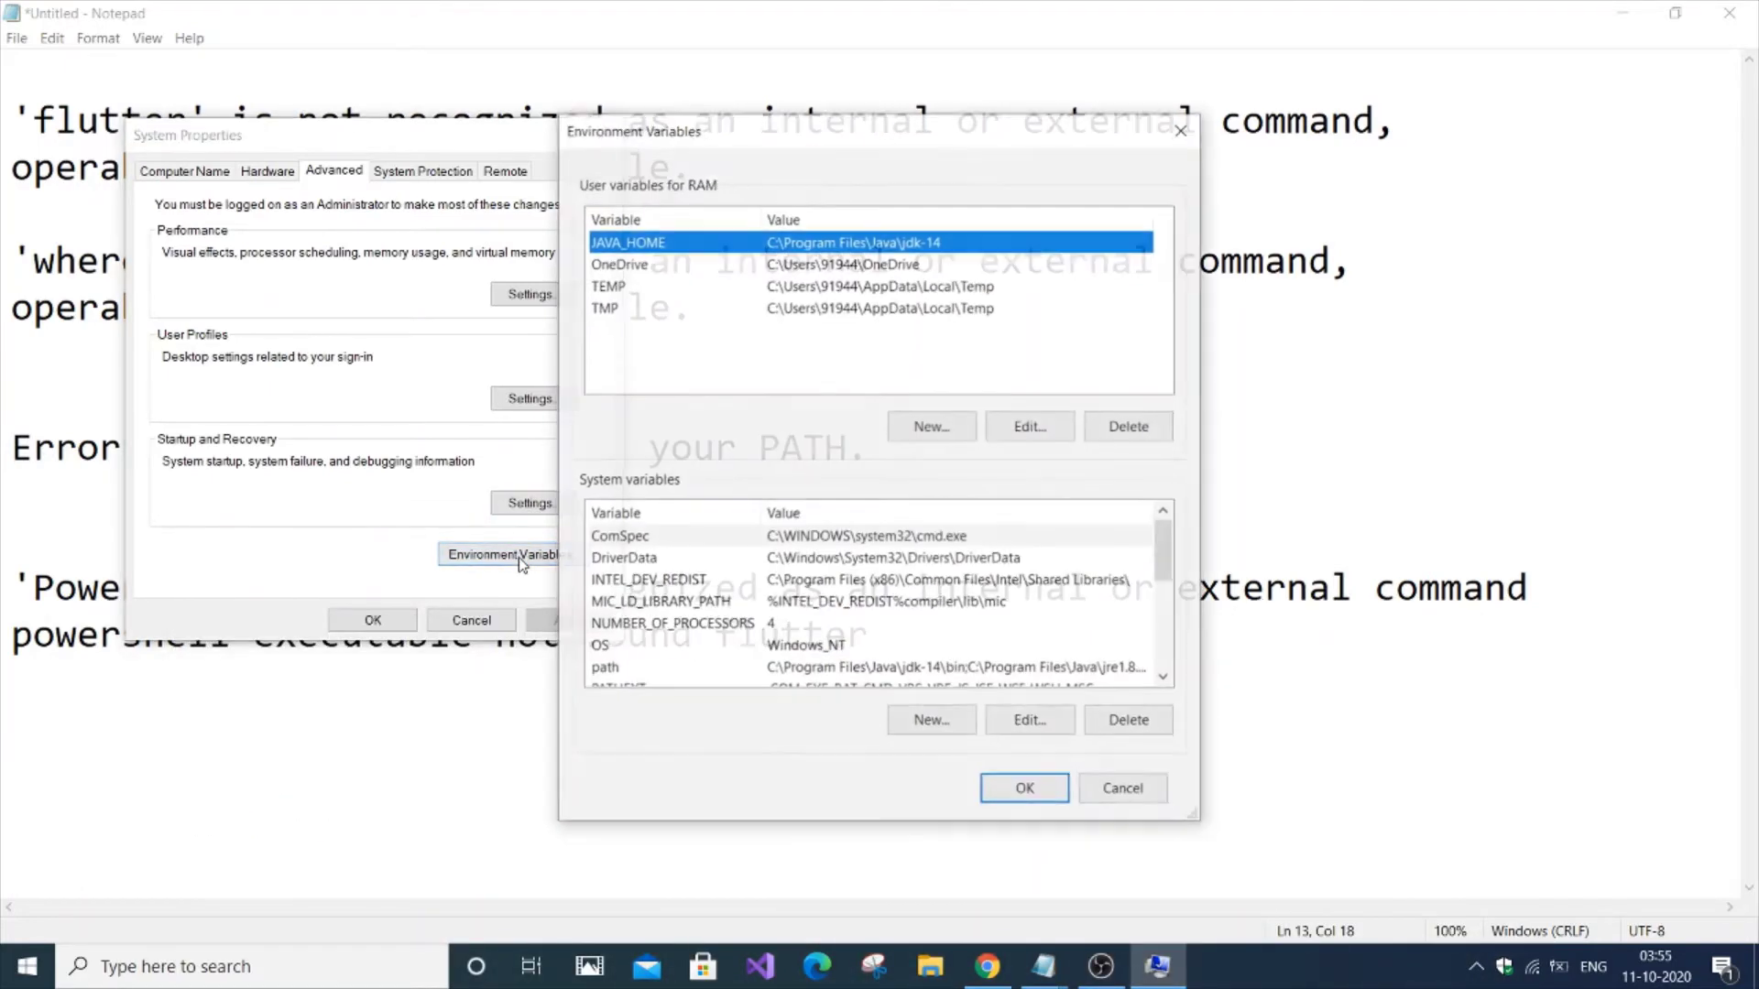
pyautogui.click(797, 672)
pyautogui.click(1029, 721)
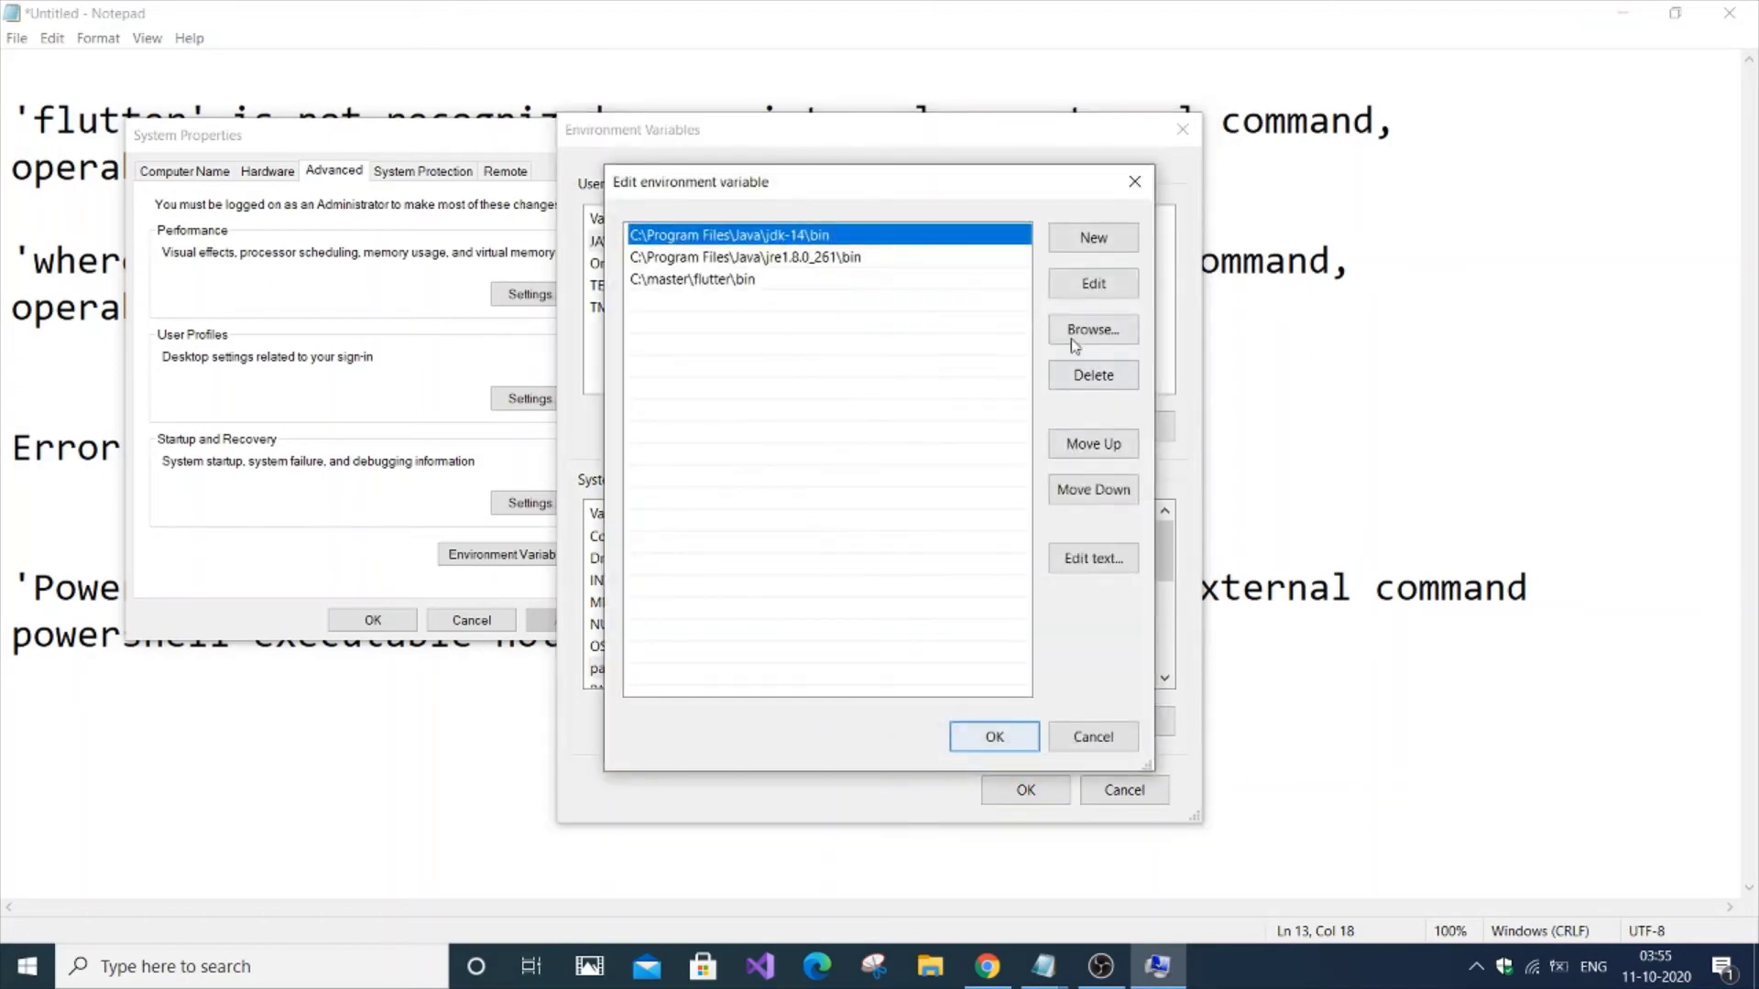
pyautogui.click(1093, 238)
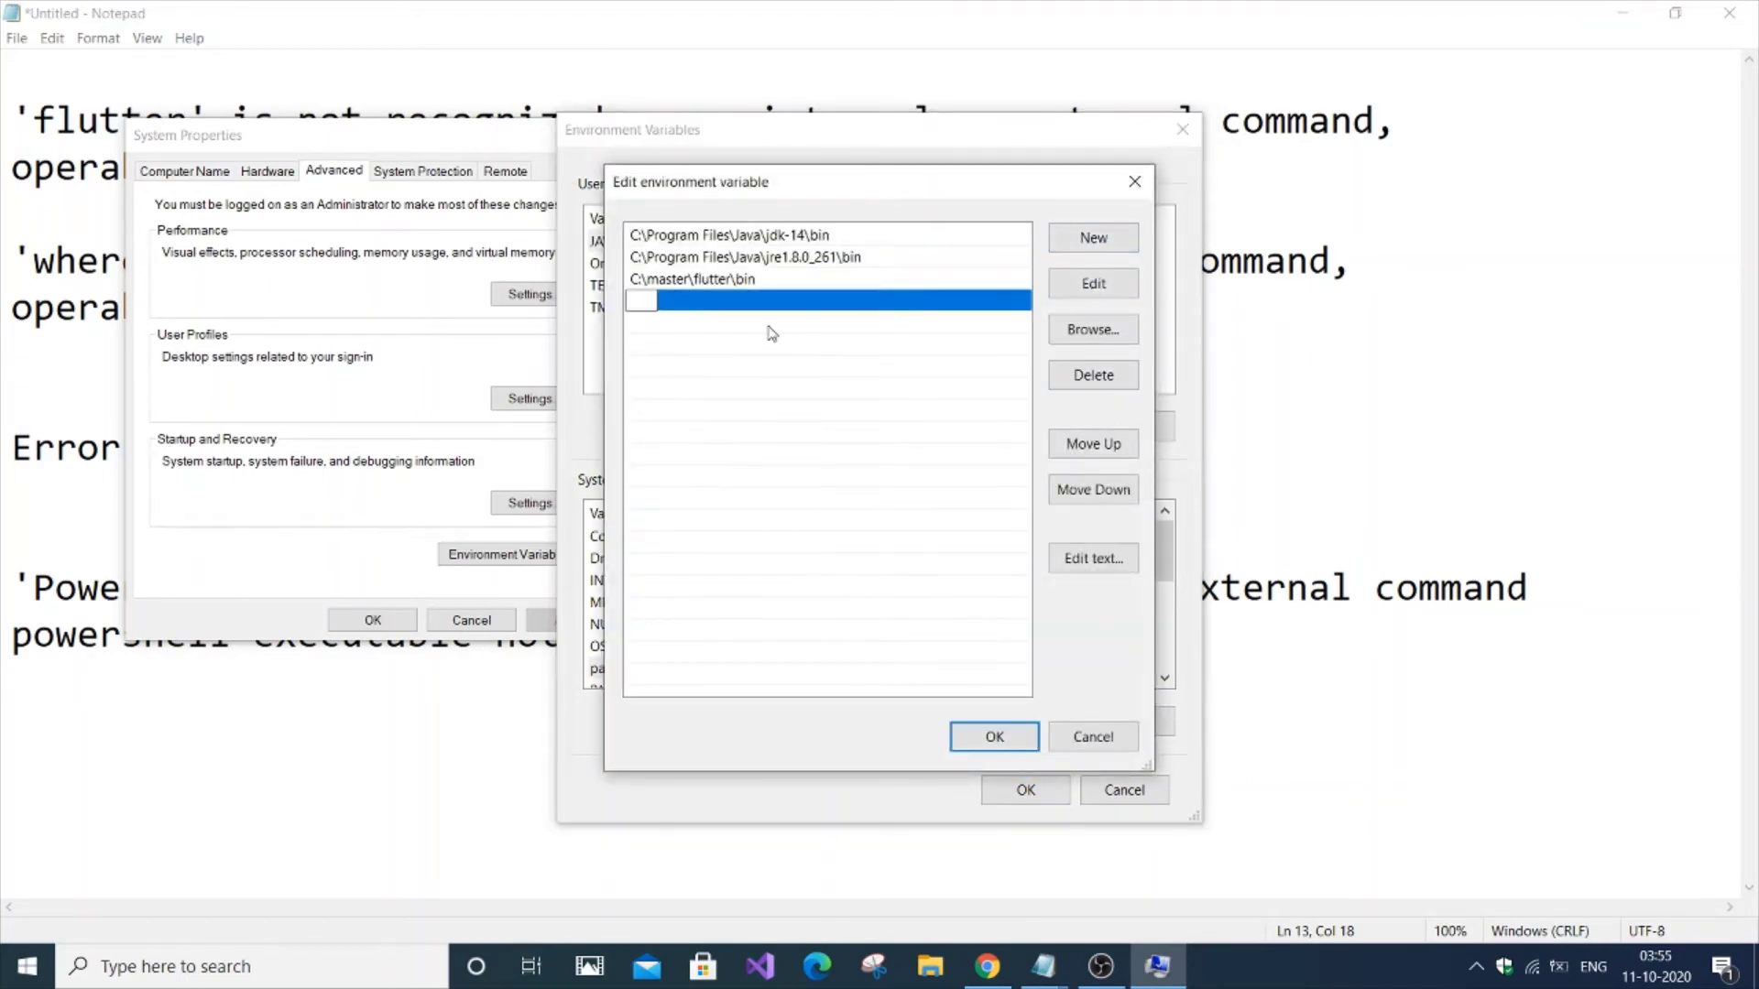
pyautogui.hotkey('ctrl', 'v')
pyautogui.click(1000, 740)
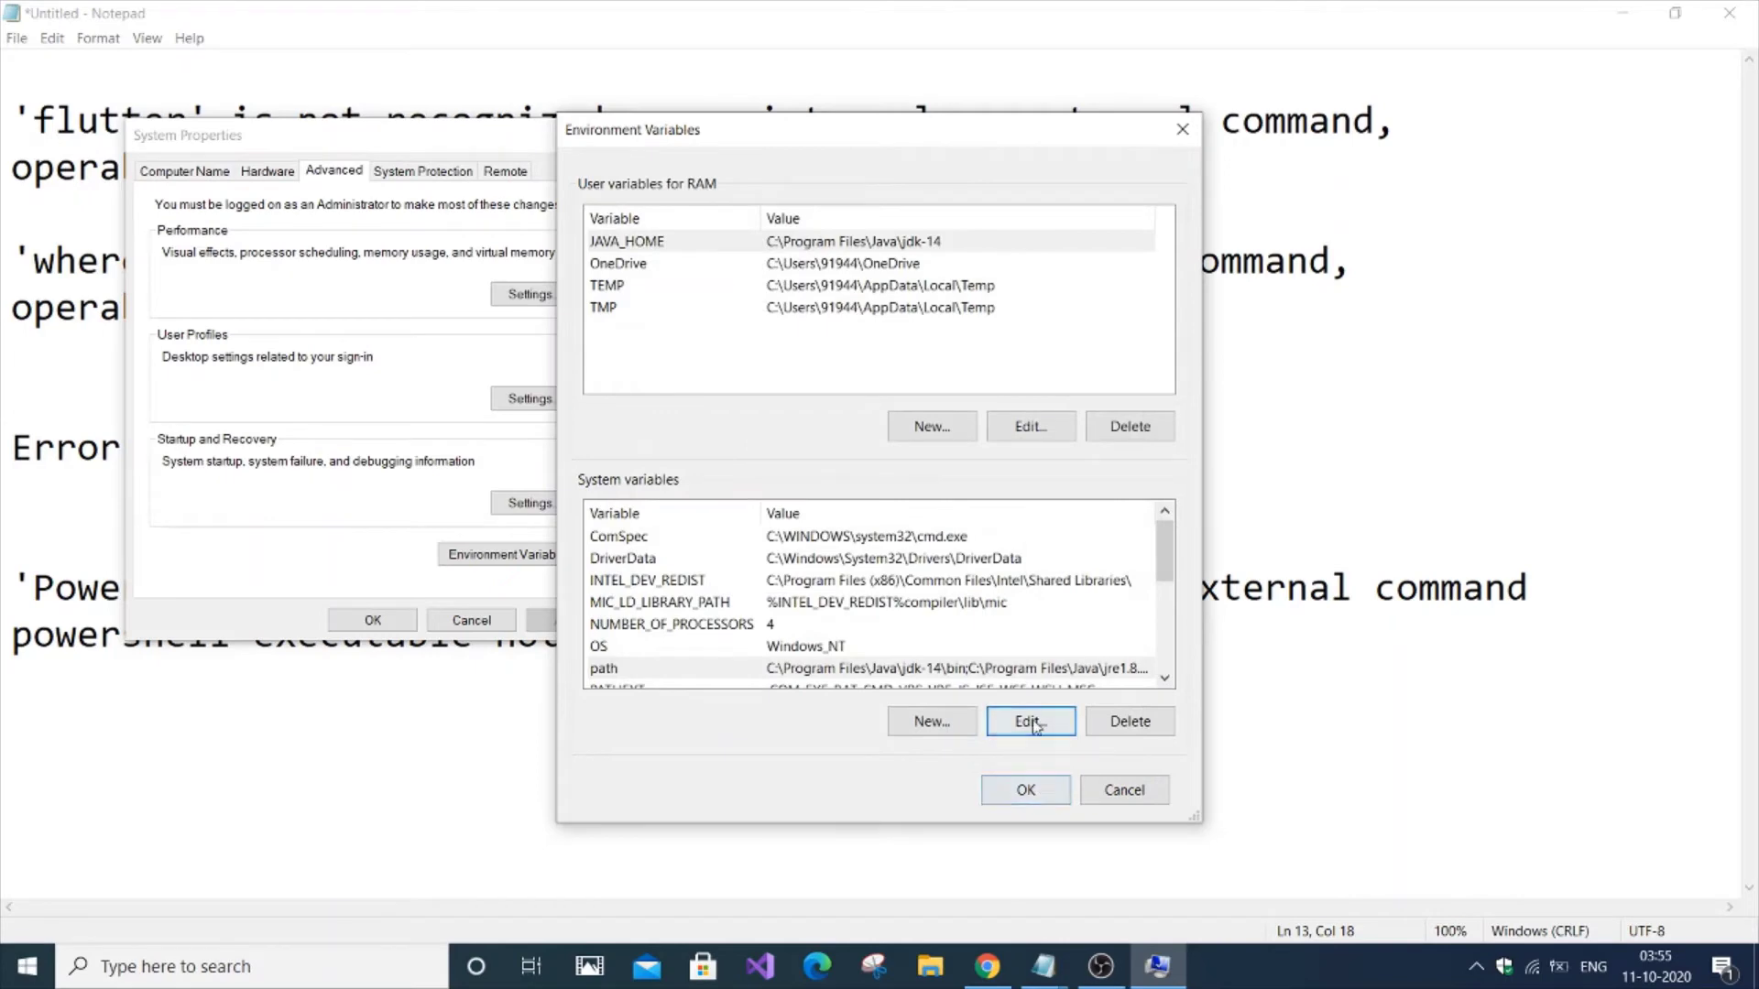
pyautogui.click(1032, 723)
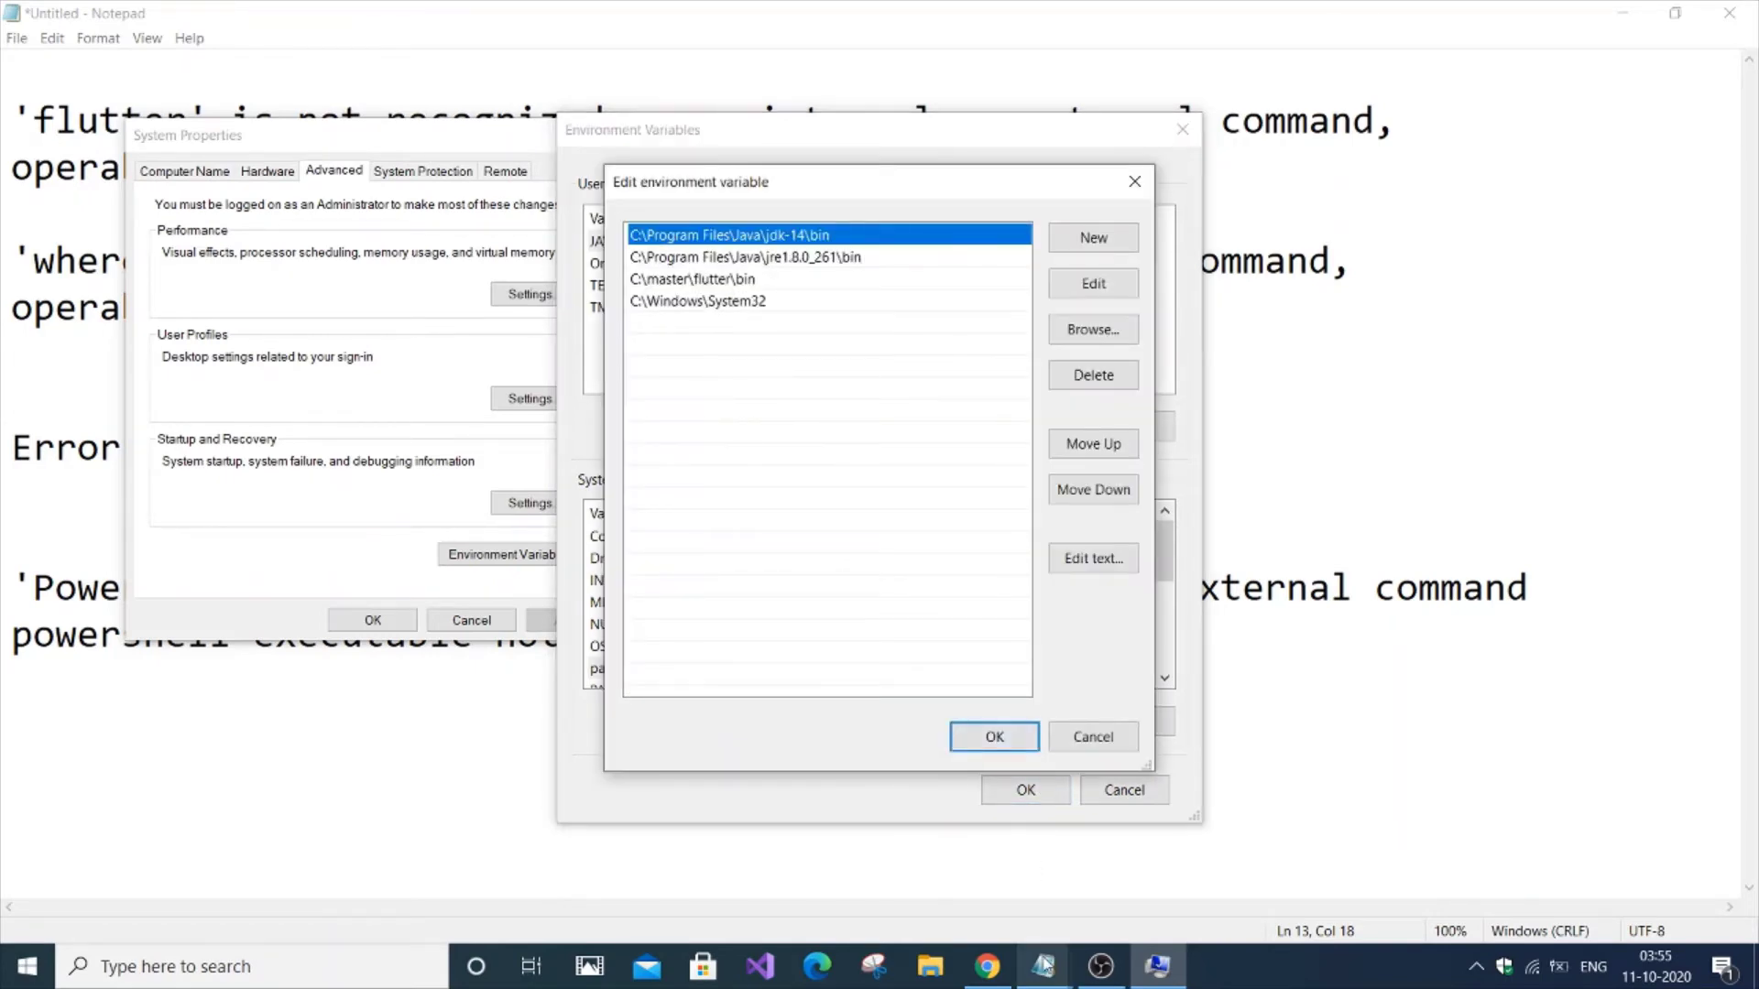
# - Copy C:\Program Files\Git\bin\git.exe from the notes into a new path entry
pyautogui.moveTo(1044, 966)
pyautogui.click(1168, 866)
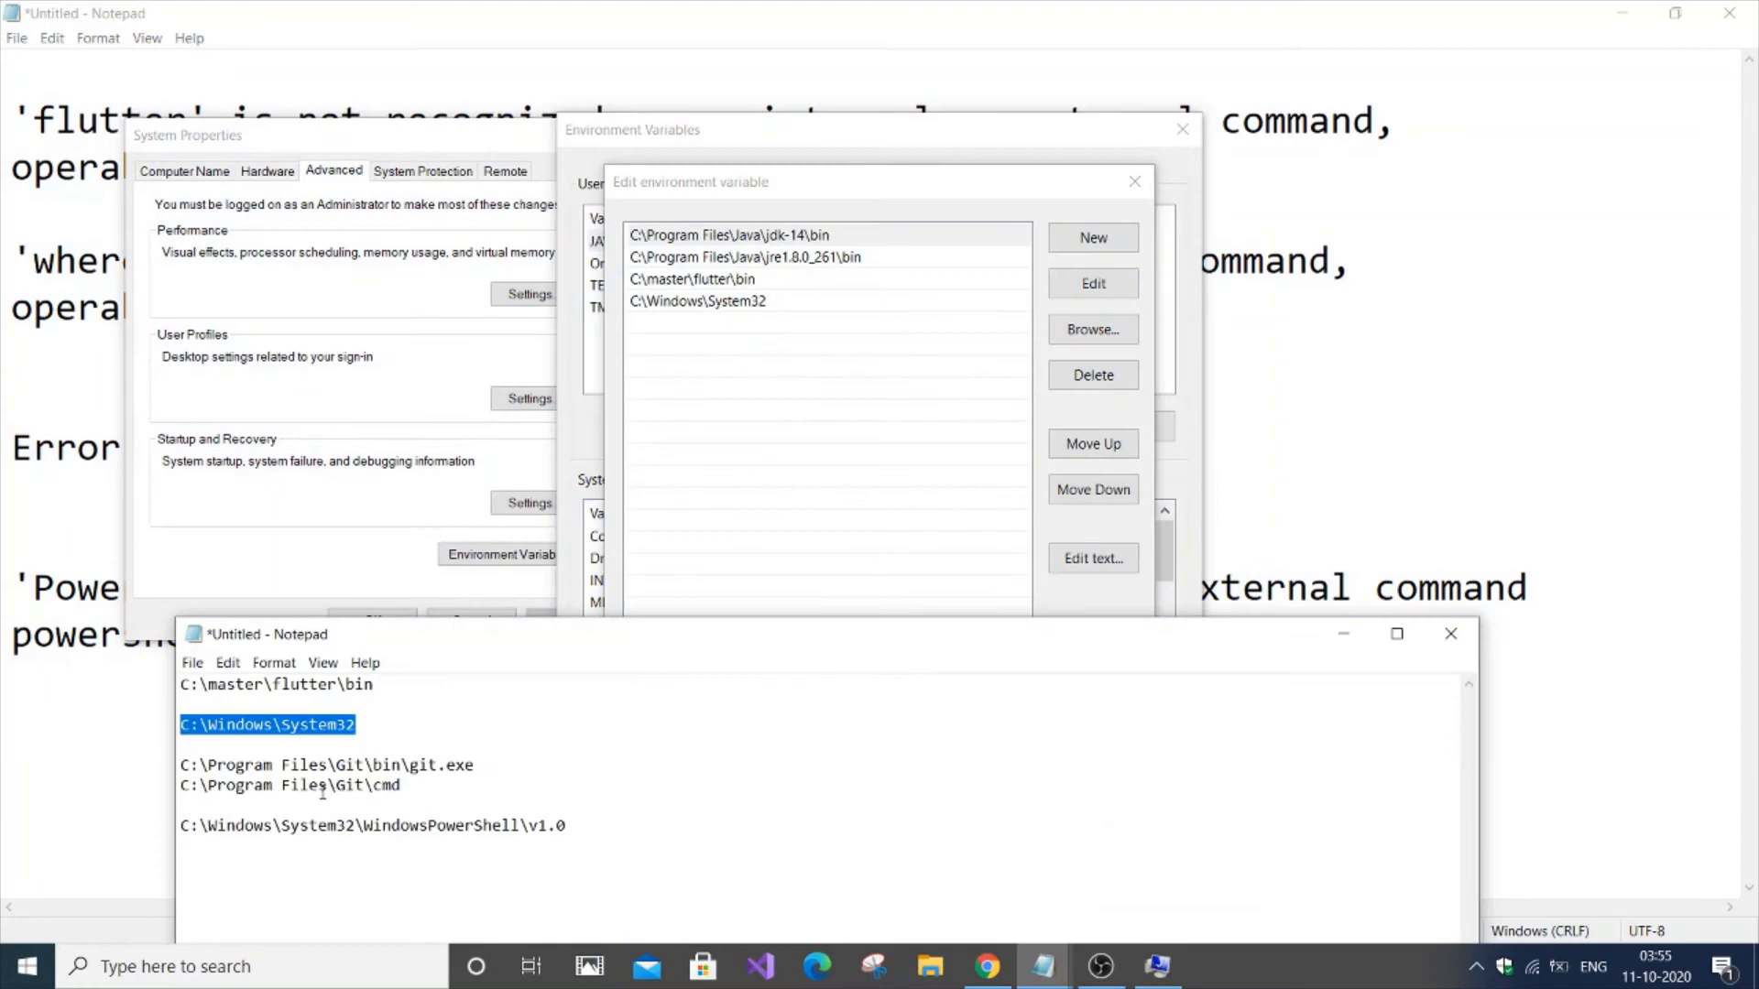
pyautogui.moveTo(180, 764); pyautogui.dragTo(488, 764)
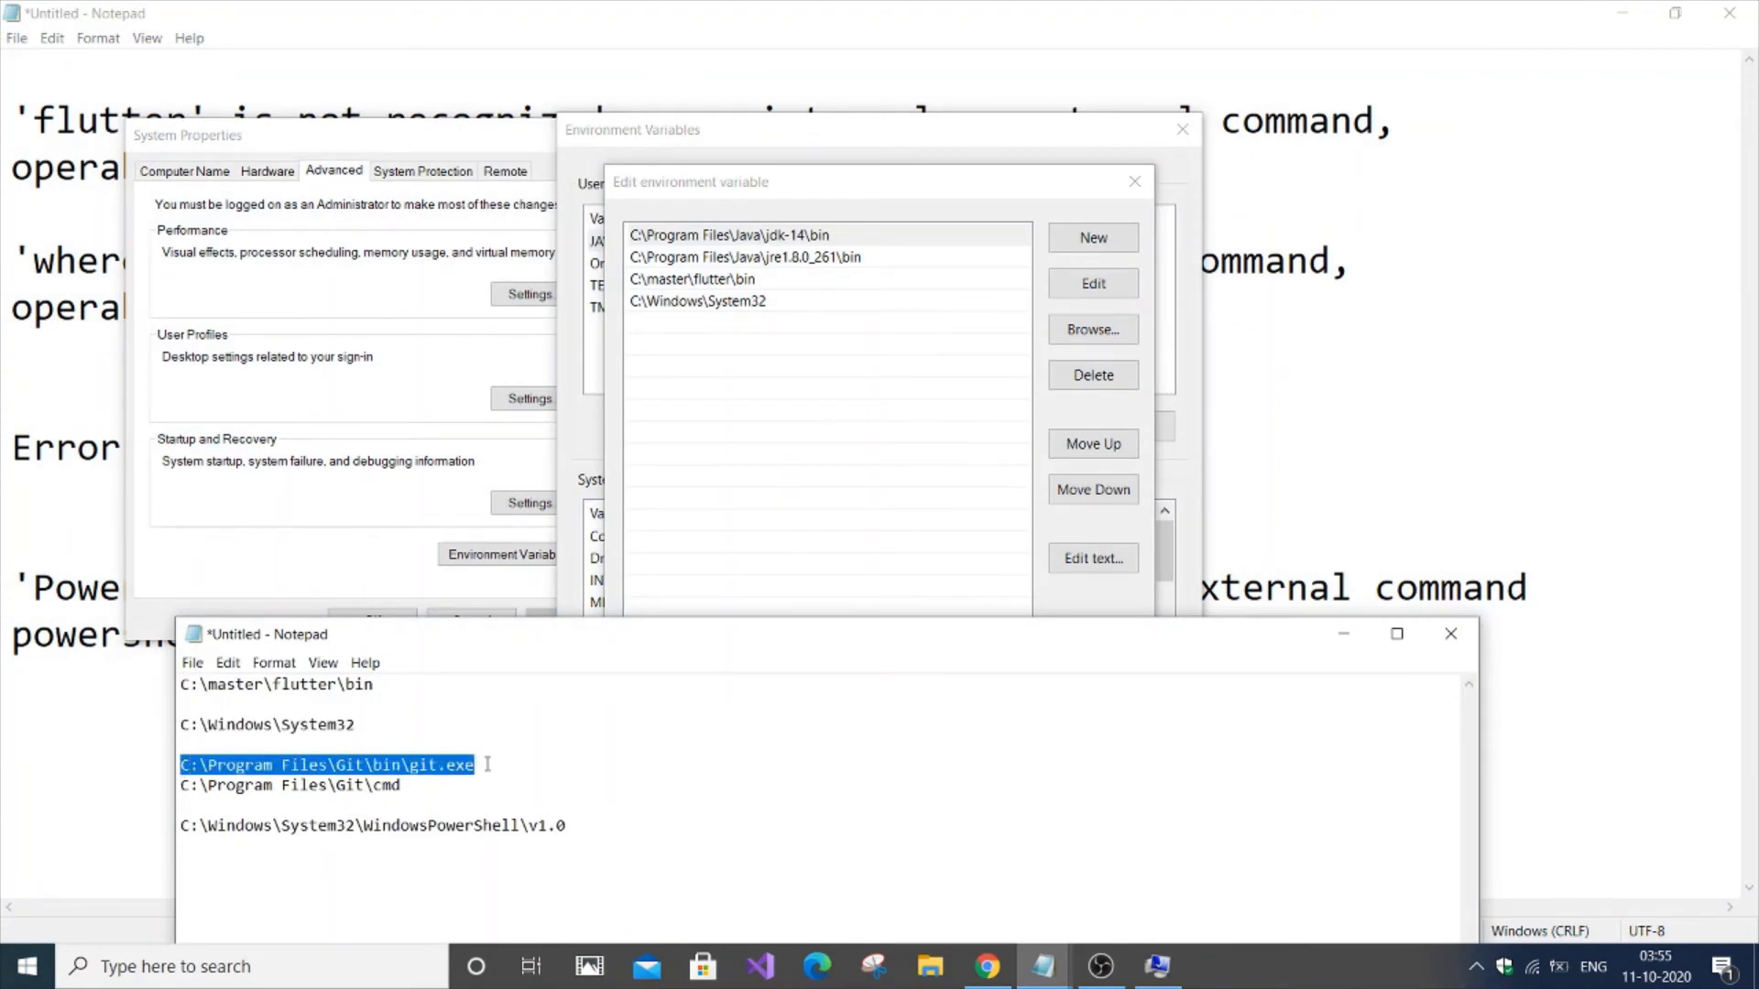
pyautogui.click(1343, 634)
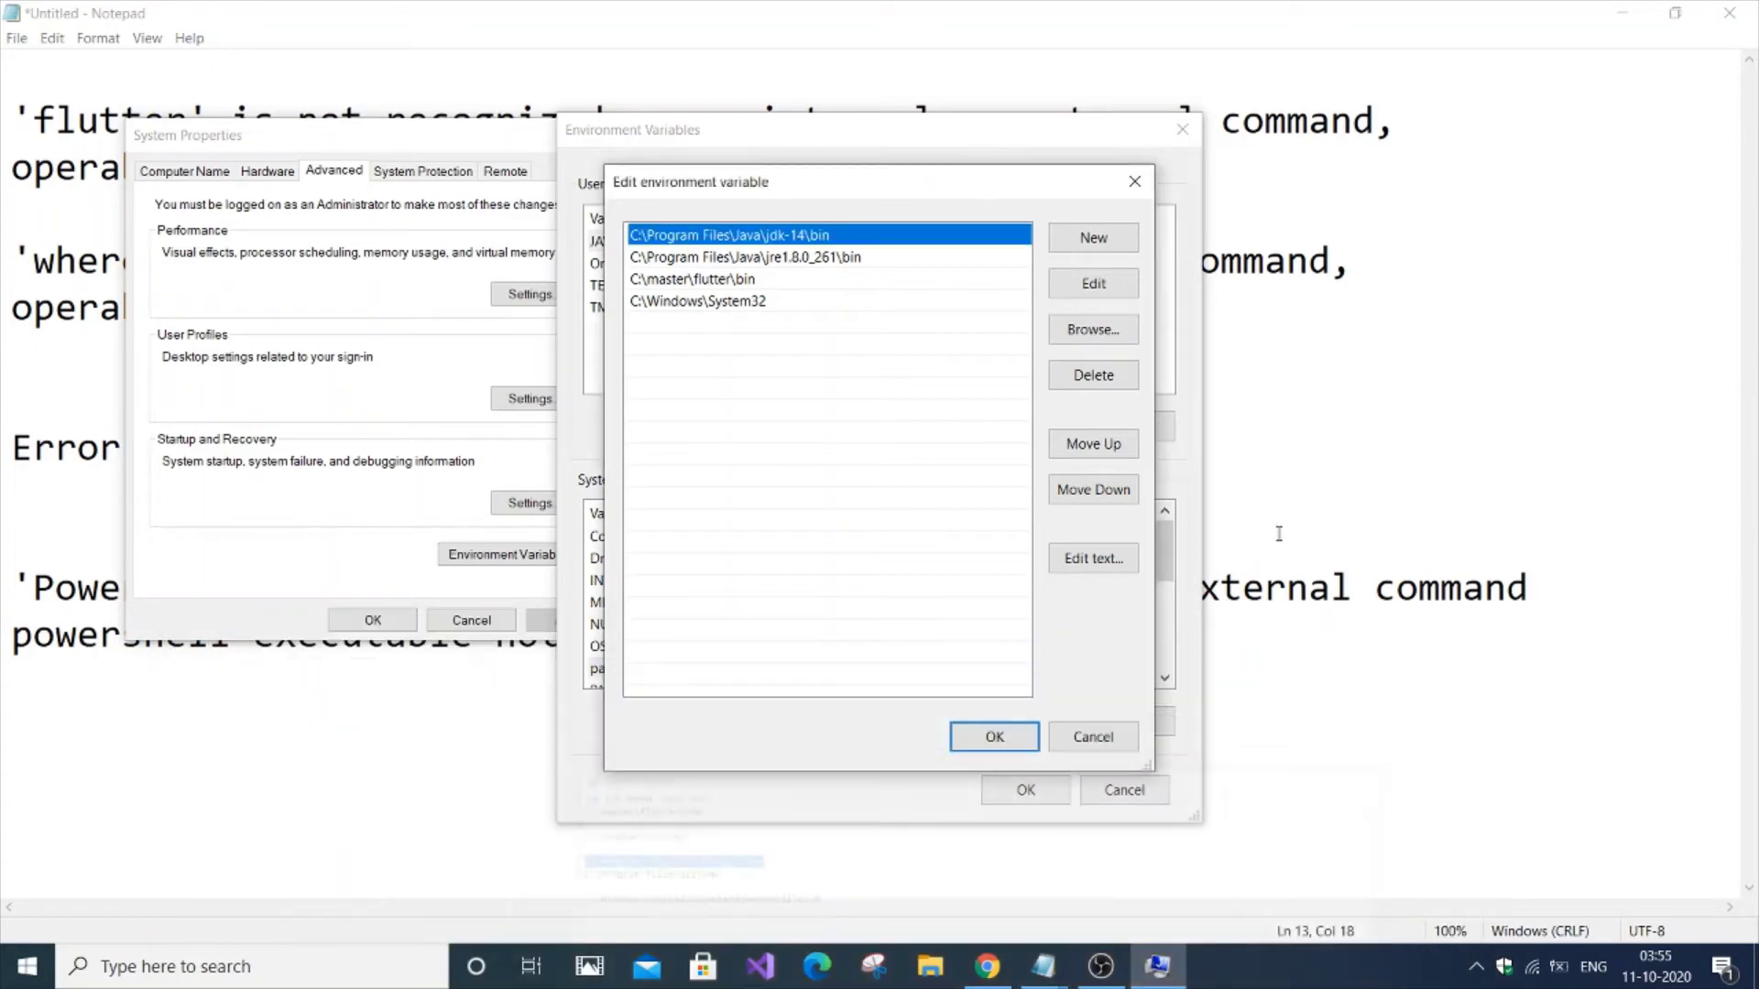
pyautogui.click(1094, 238)
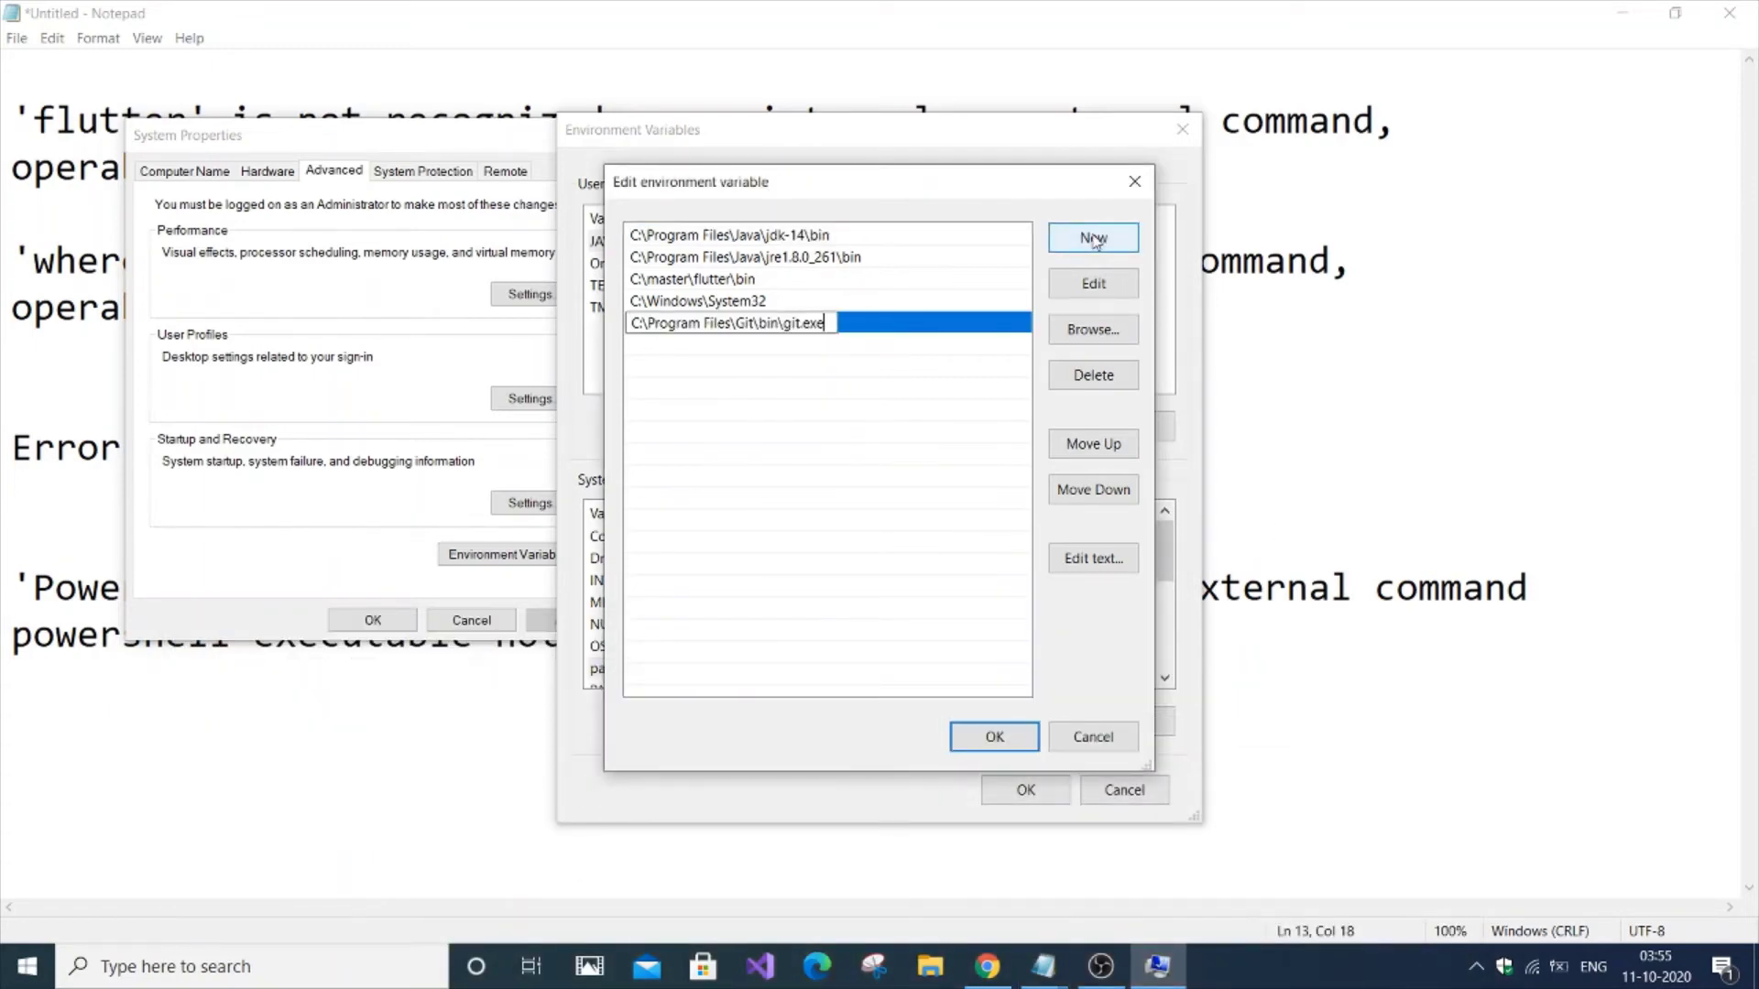
# - Add C:\Program Files\Git\cmd as another path entry and save the Environment Variables
pyautogui.moveTo(1041, 968)
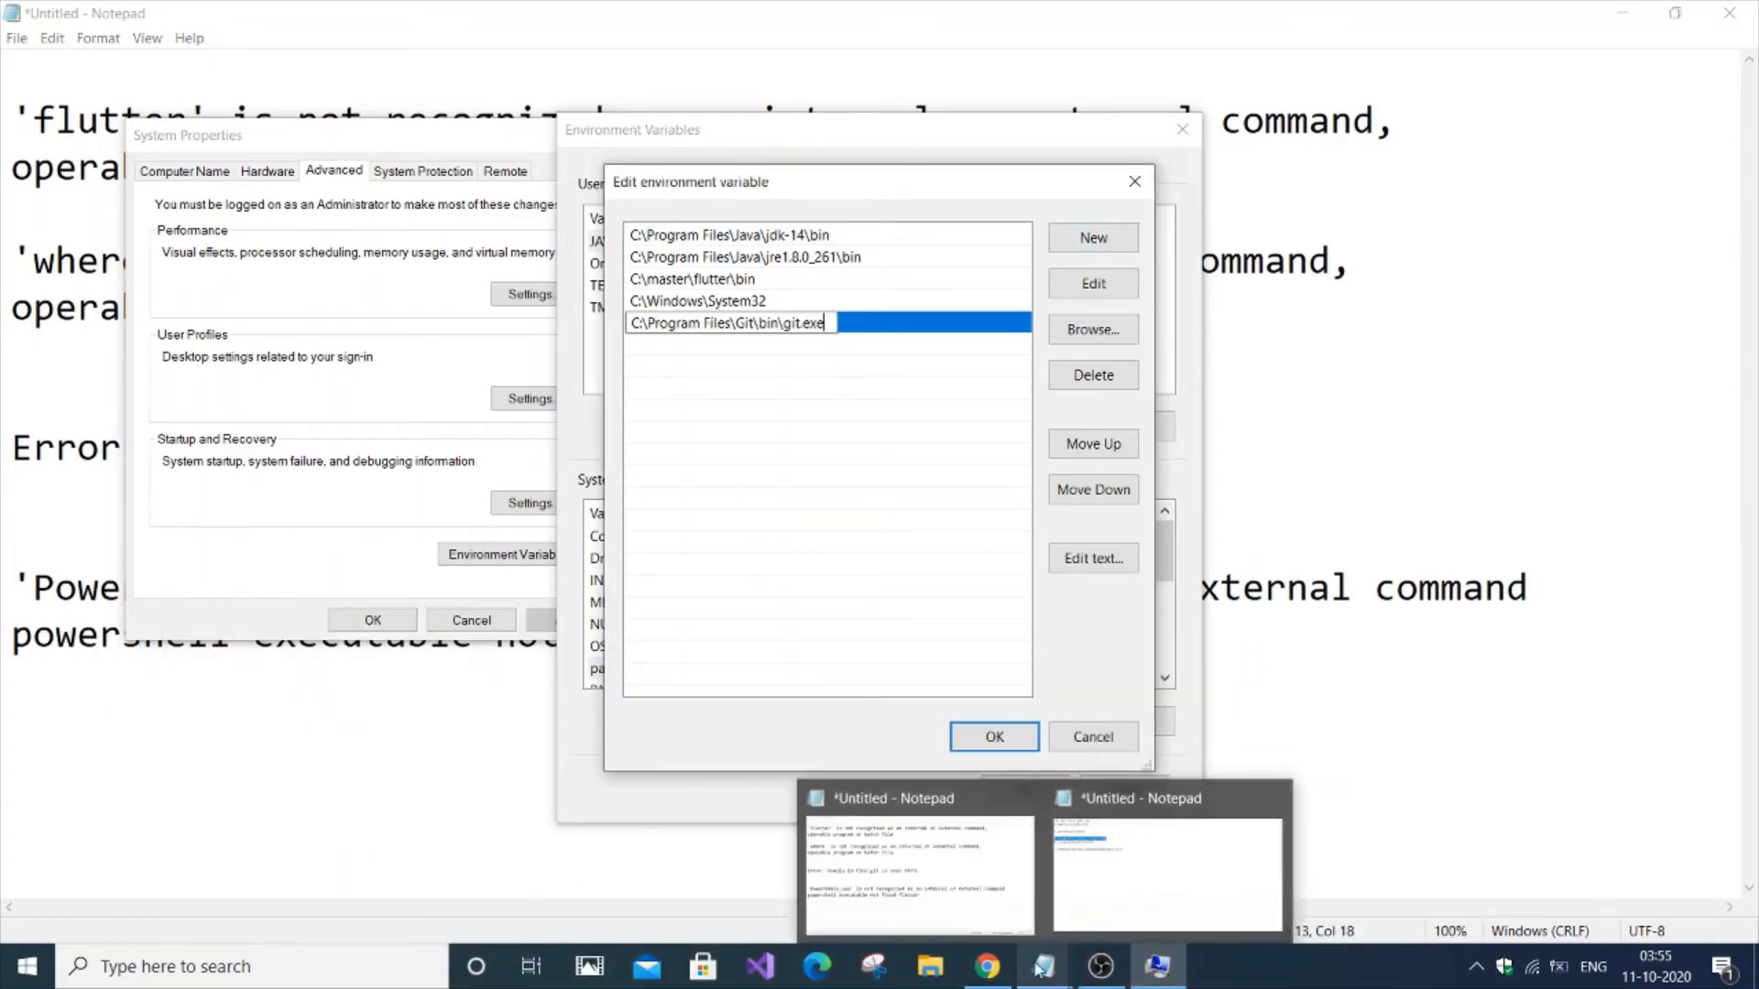
pyautogui.click(1120, 885)
pyautogui.click(433, 803)
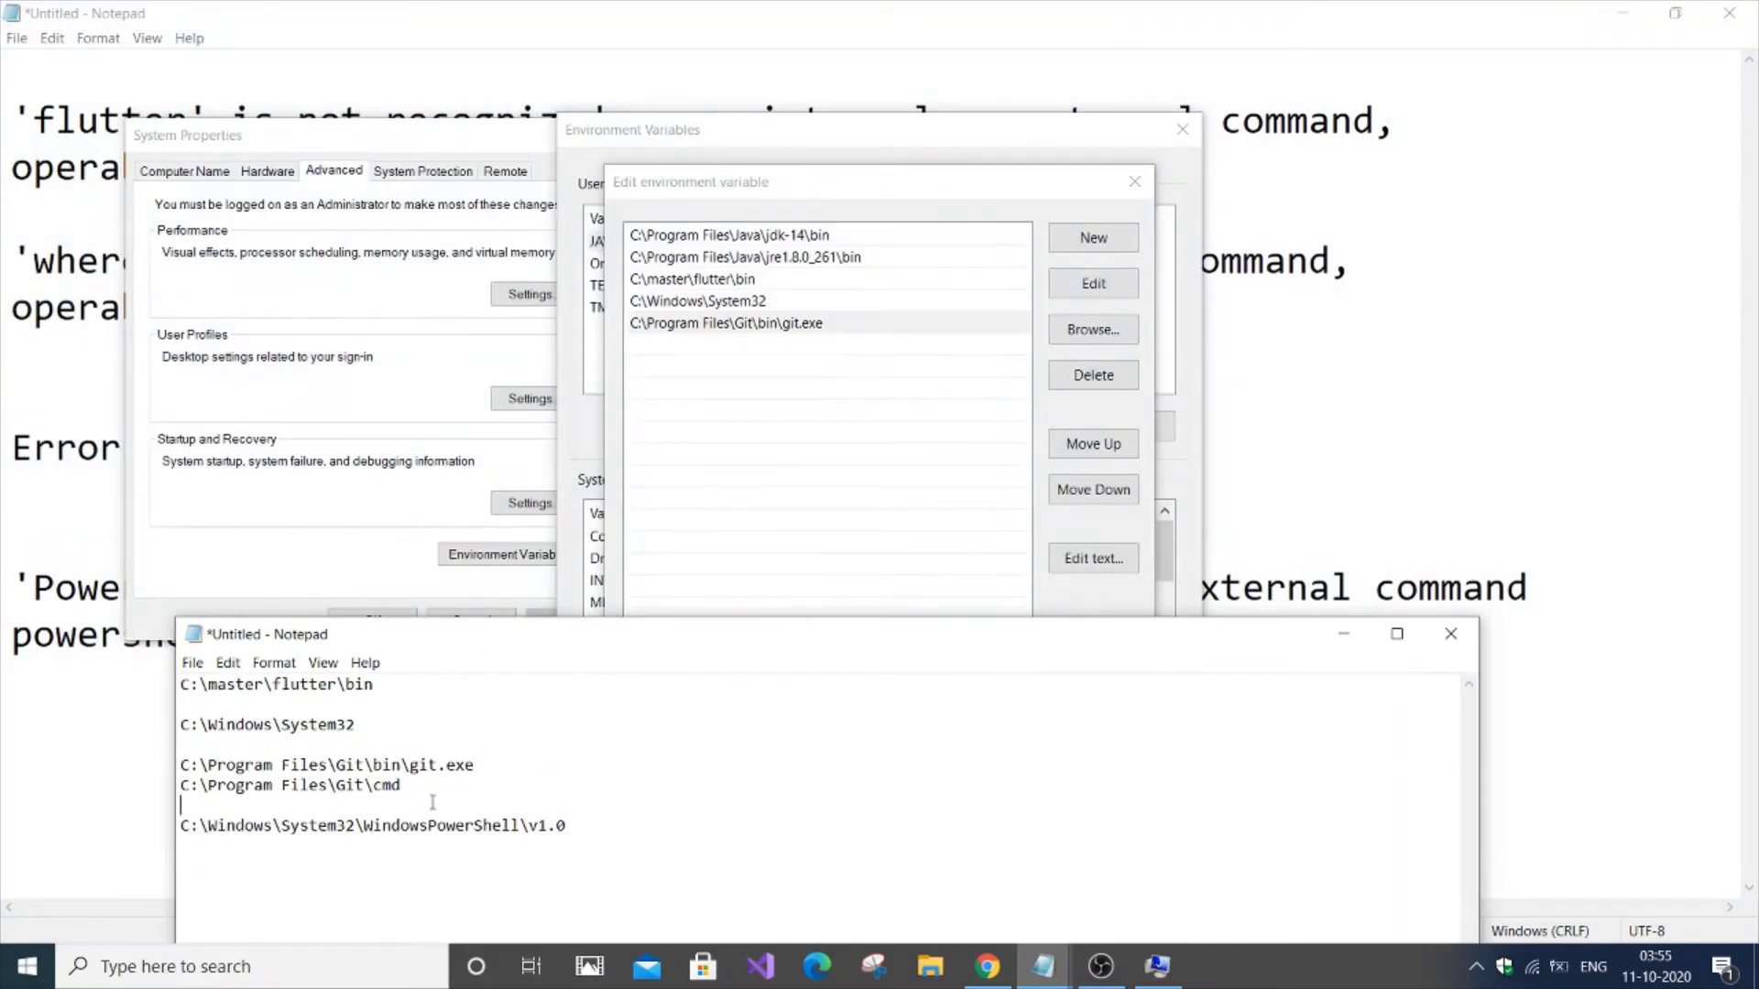
pyautogui.moveTo(413, 788); pyautogui.dragTo(181, 785)
pyautogui.hotkey('ctrl', 'c')
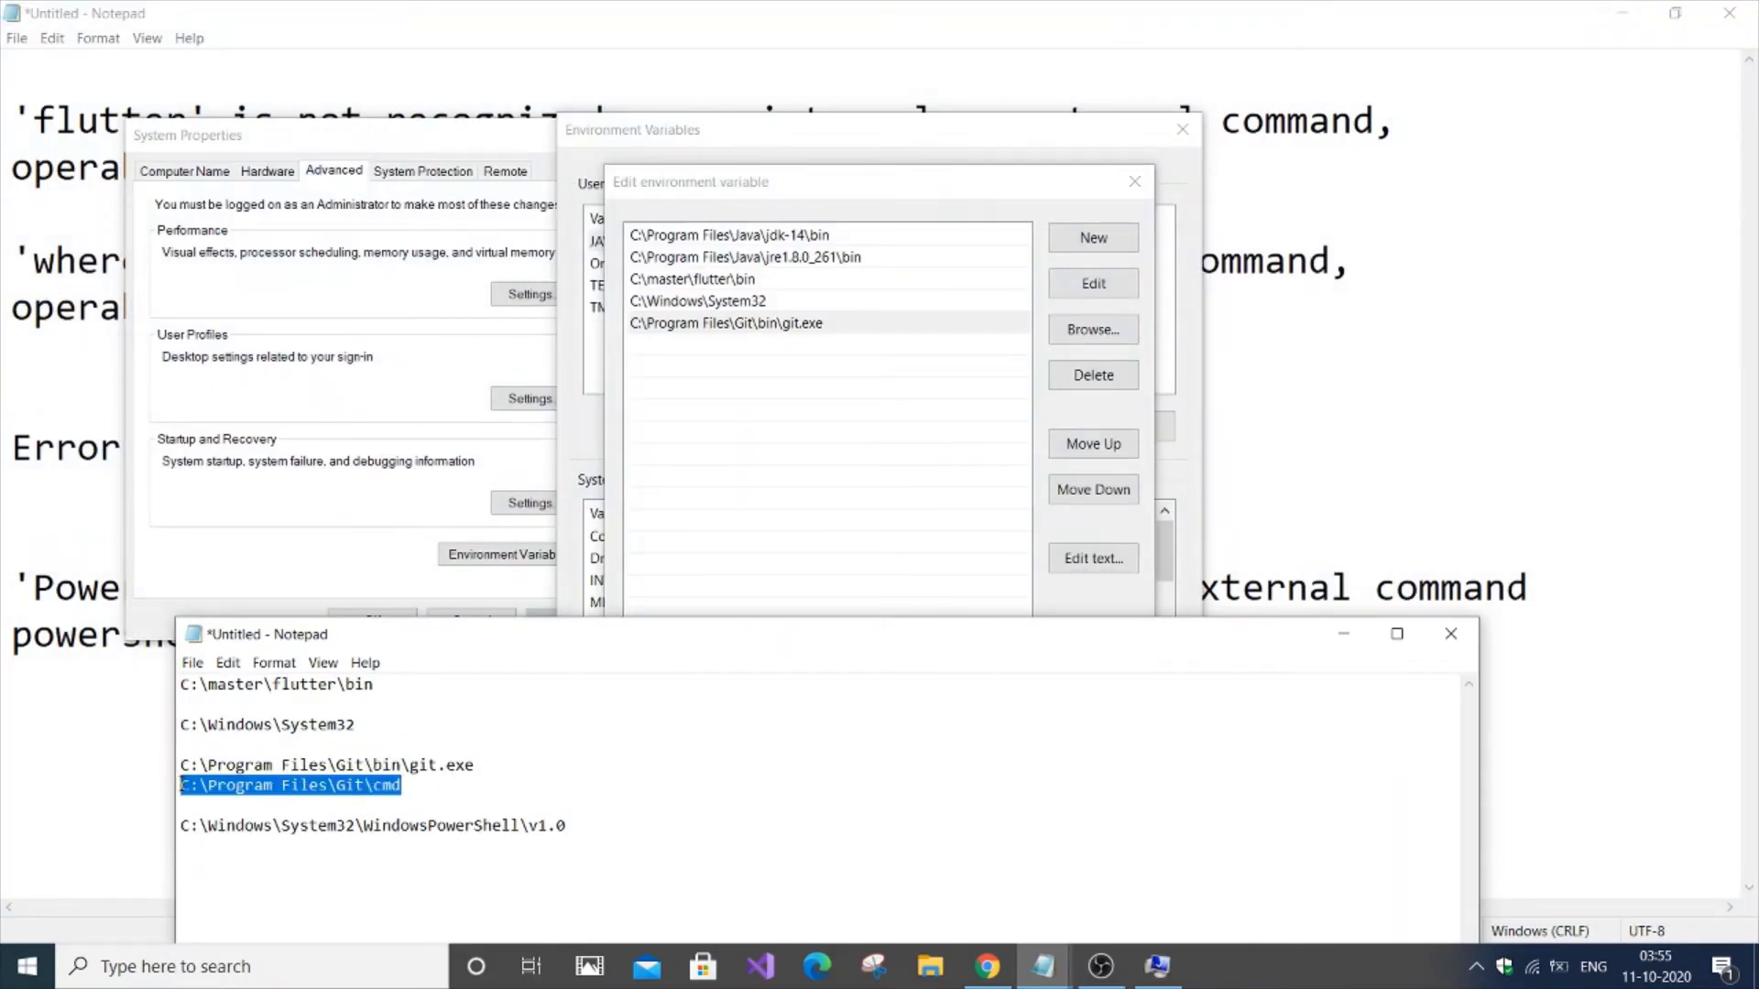
pyautogui.click(1343, 634)
pyautogui.click(1093, 237)
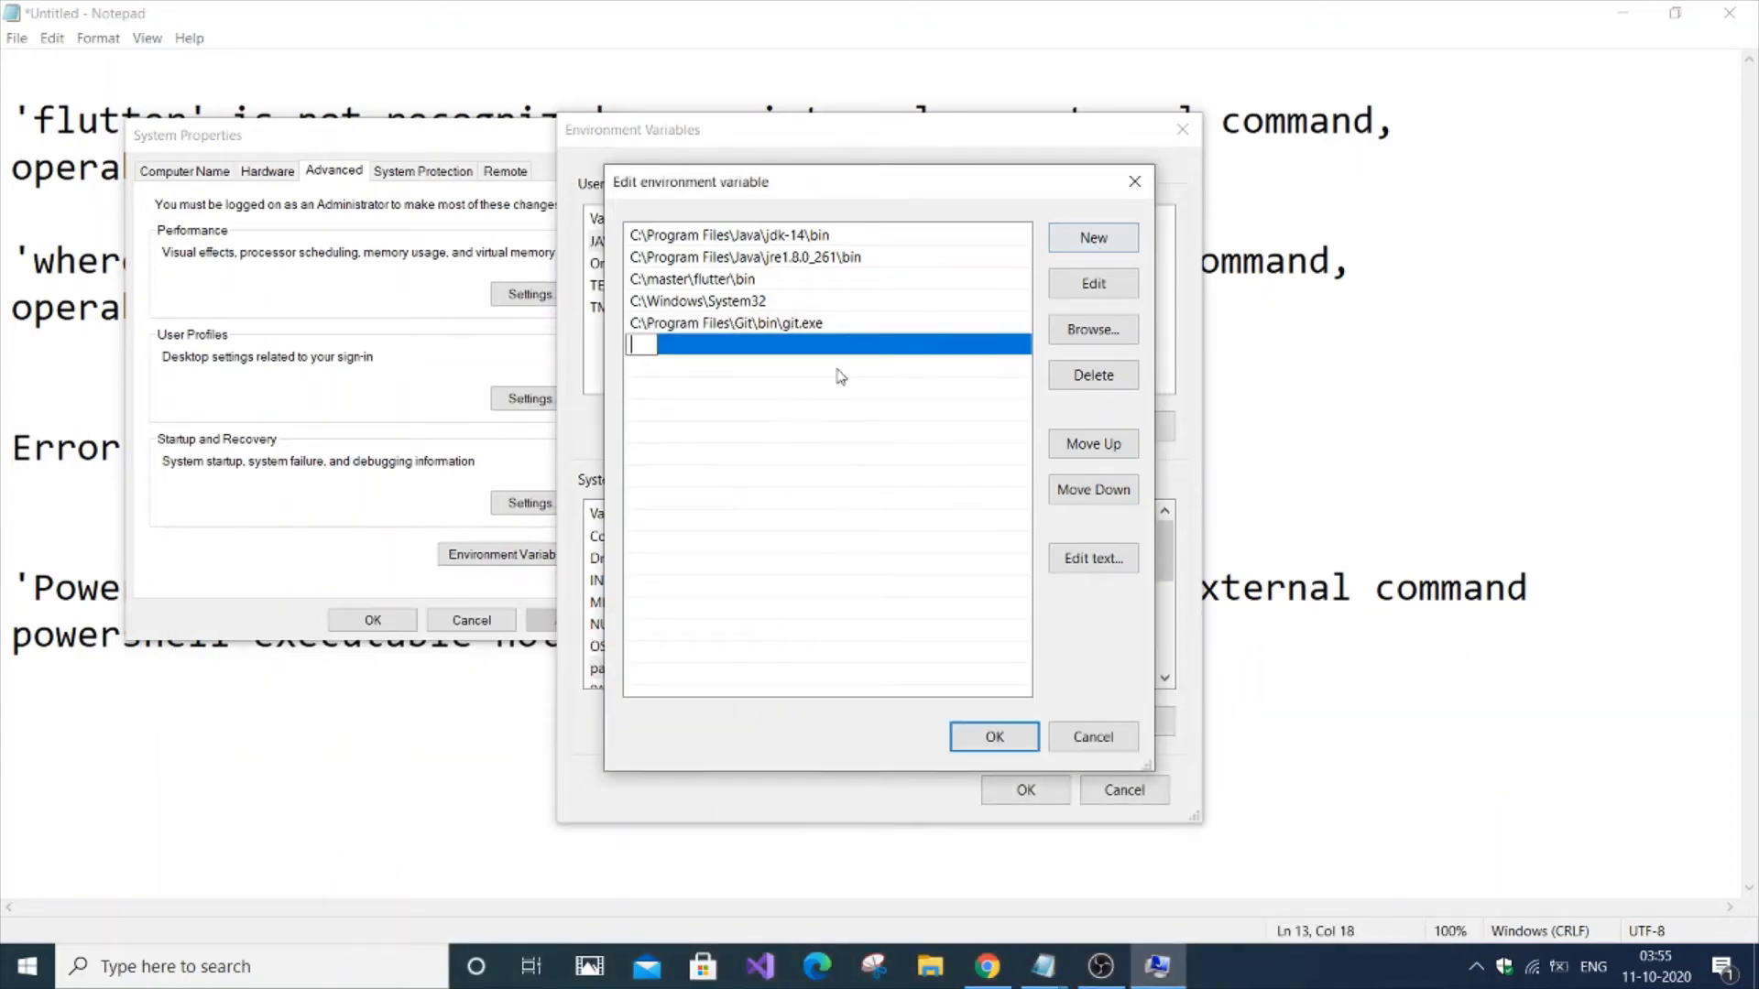
pyautogui.hotkey('ctrl', 'v')
pyautogui.click(1033, 729)
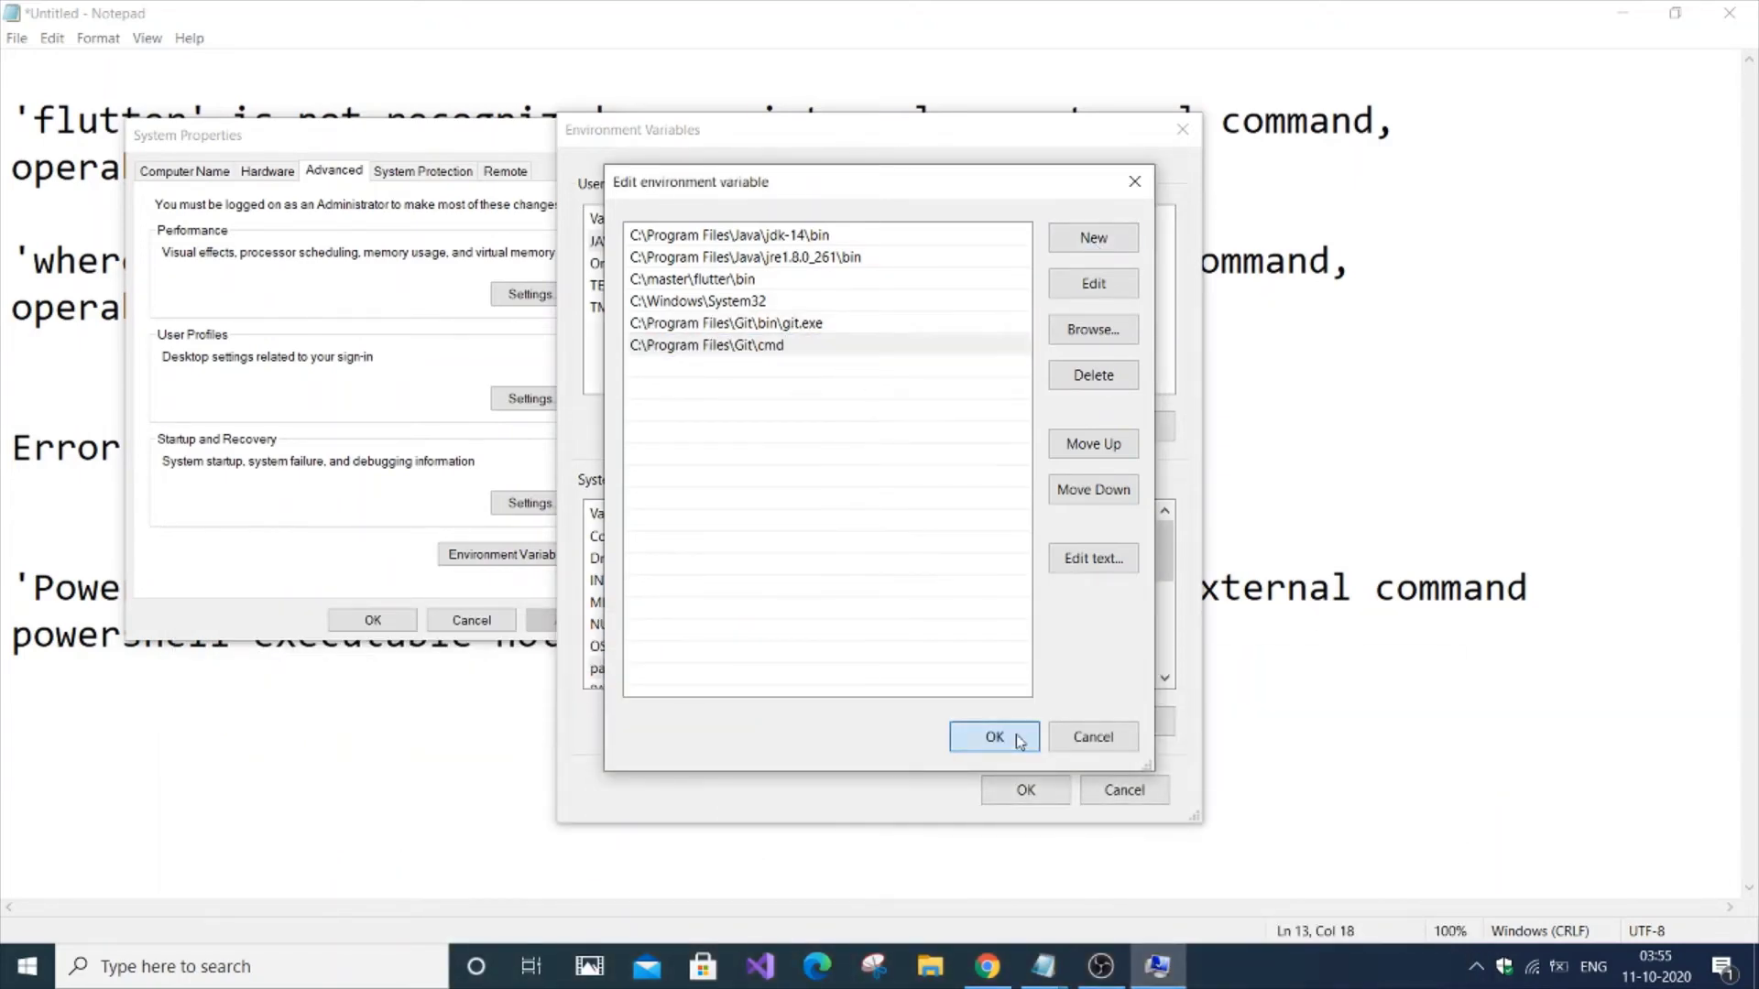
pyautogui.click(1025, 788)
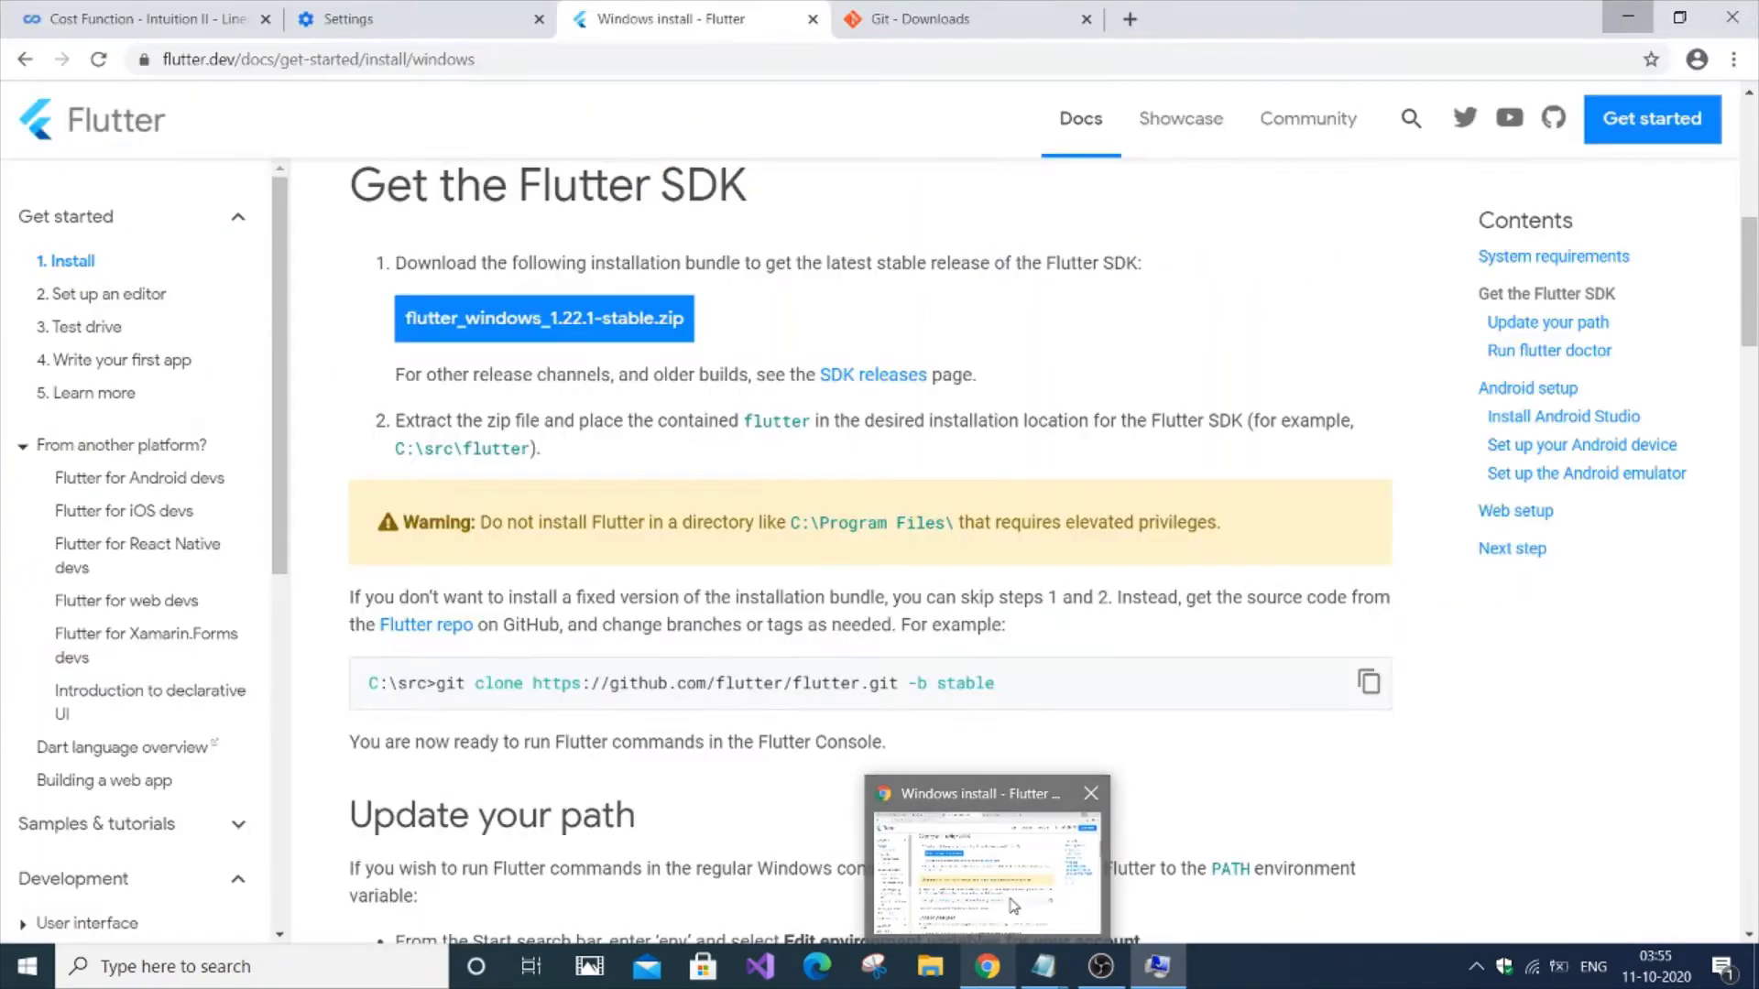
# - Revisit the Git downloads page in Chrome, then minimize the browser
pyautogui.click(989, 861)
pyautogui.click(940, 16)
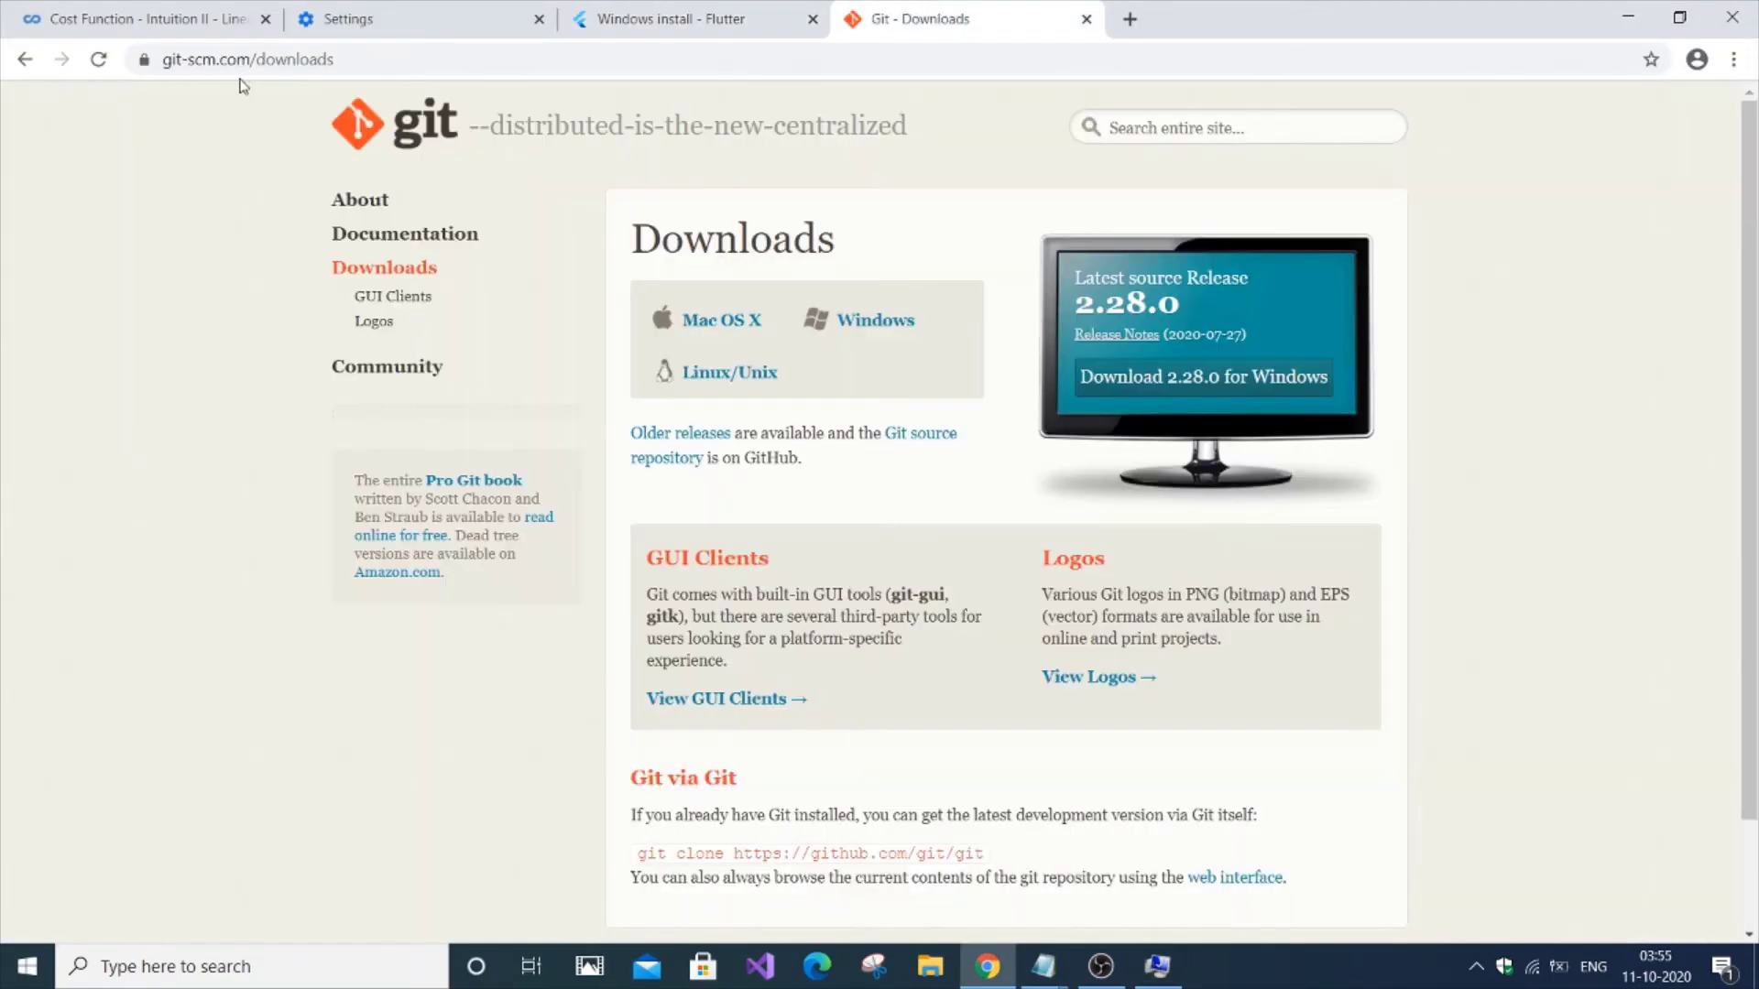
pyautogui.click(28, 61)
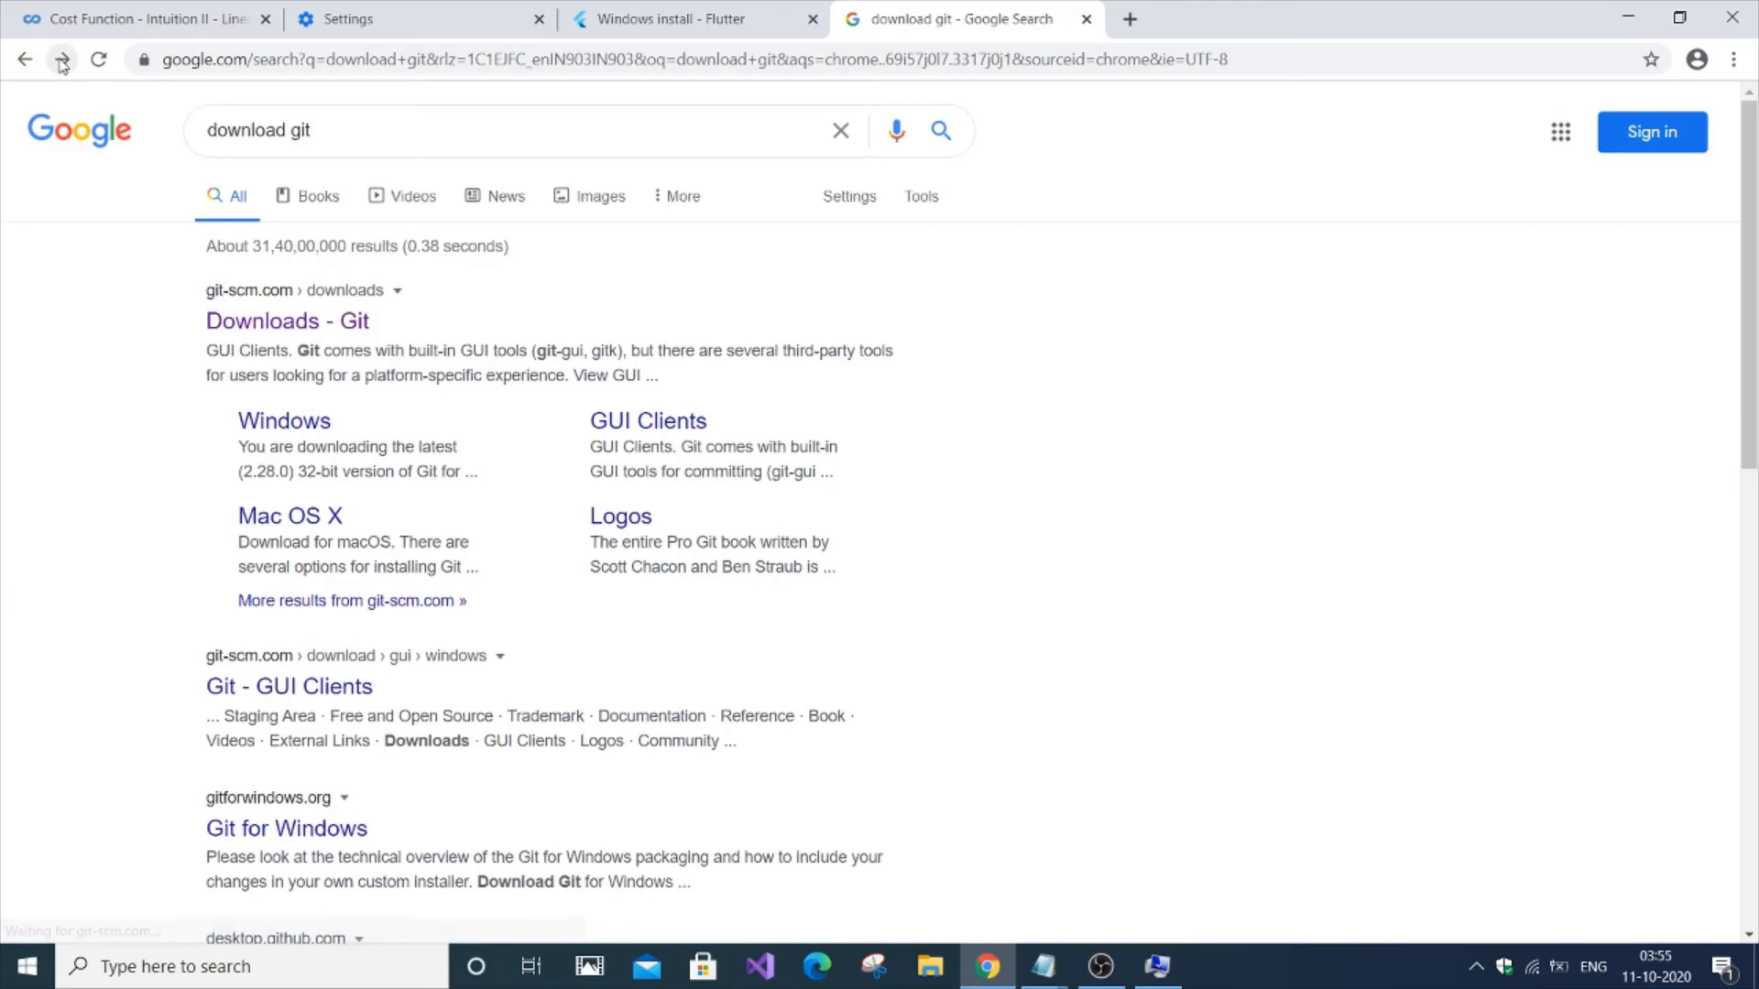
pyautogui.click(61, 60)
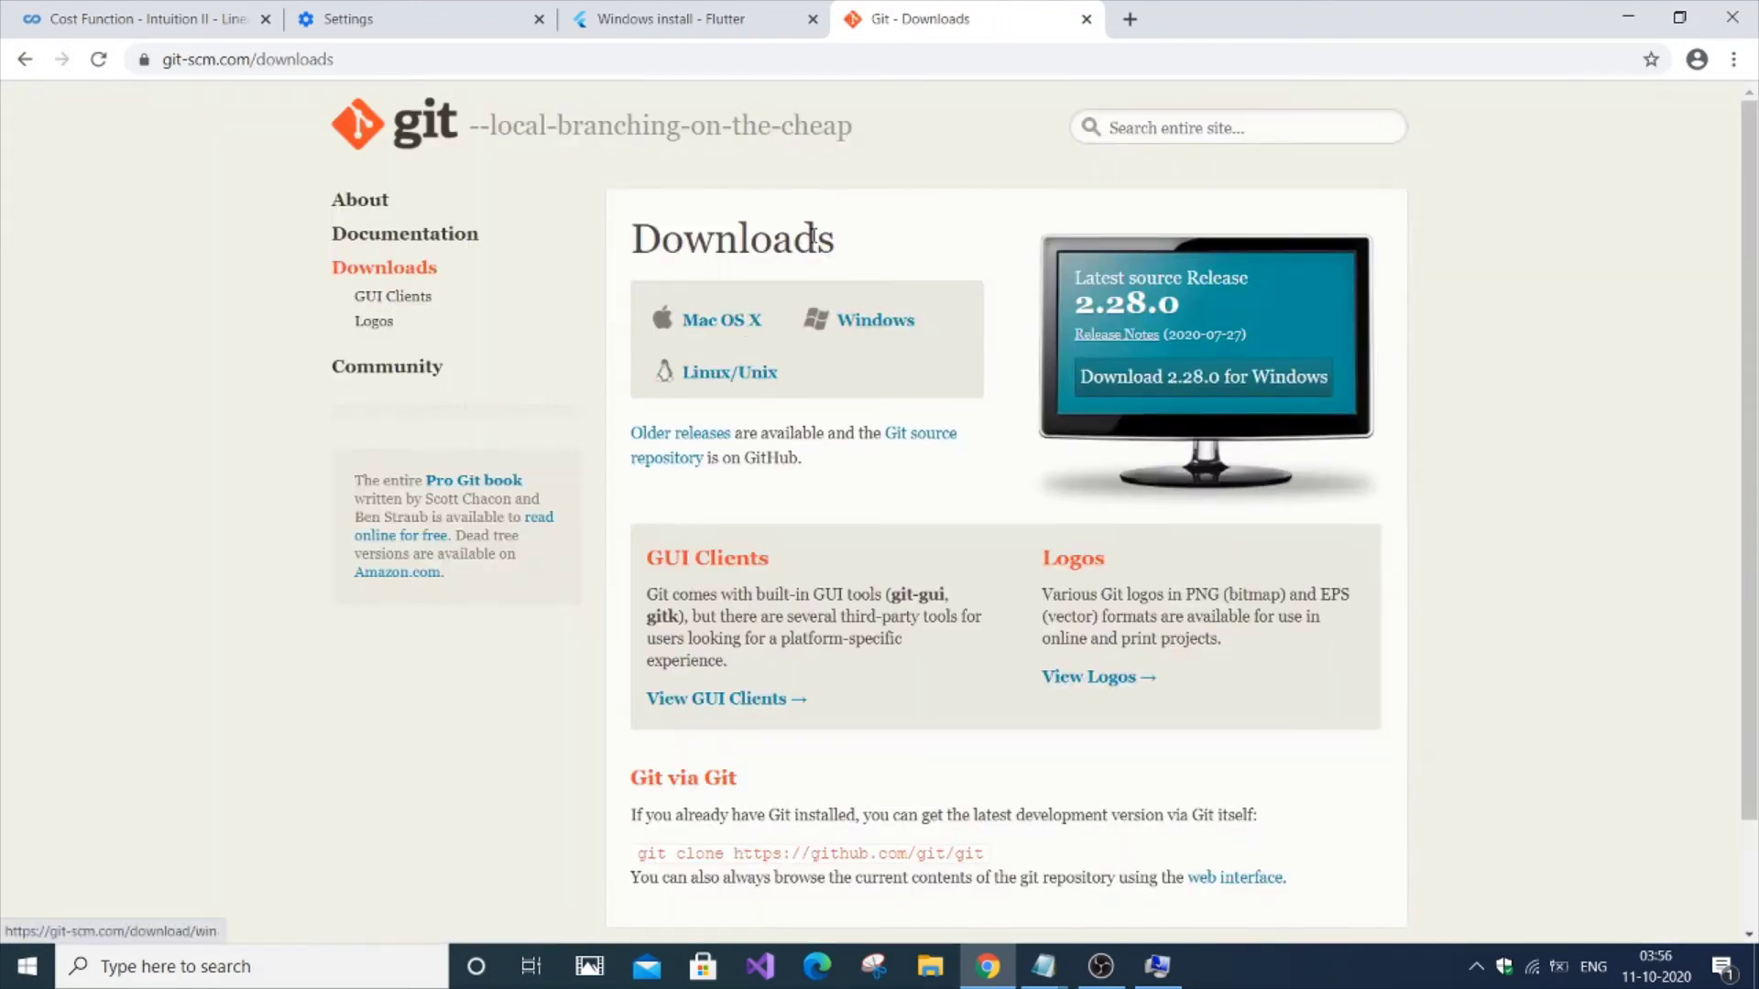
pyautogui.click(1617, 11)
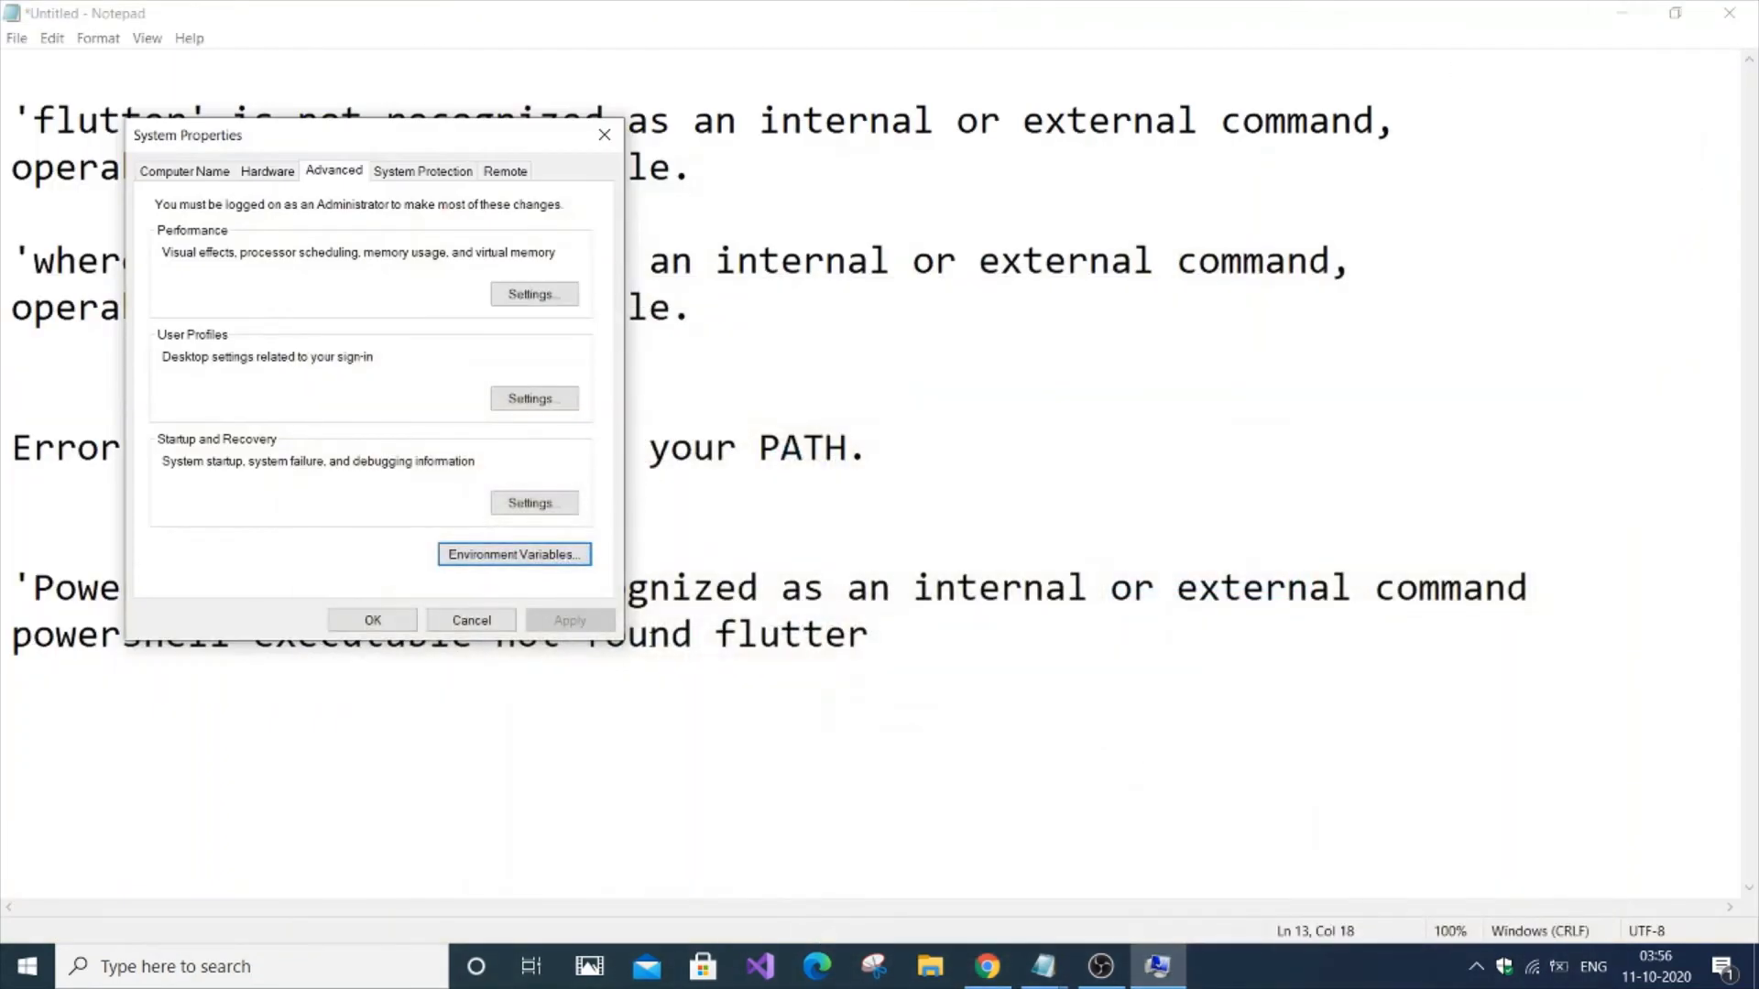
# - Run flutter doctor in a new Command Prompt and select the PowerShell-not-found error
pyautogui.click(321, 973)
pyautogui.write('cmd')
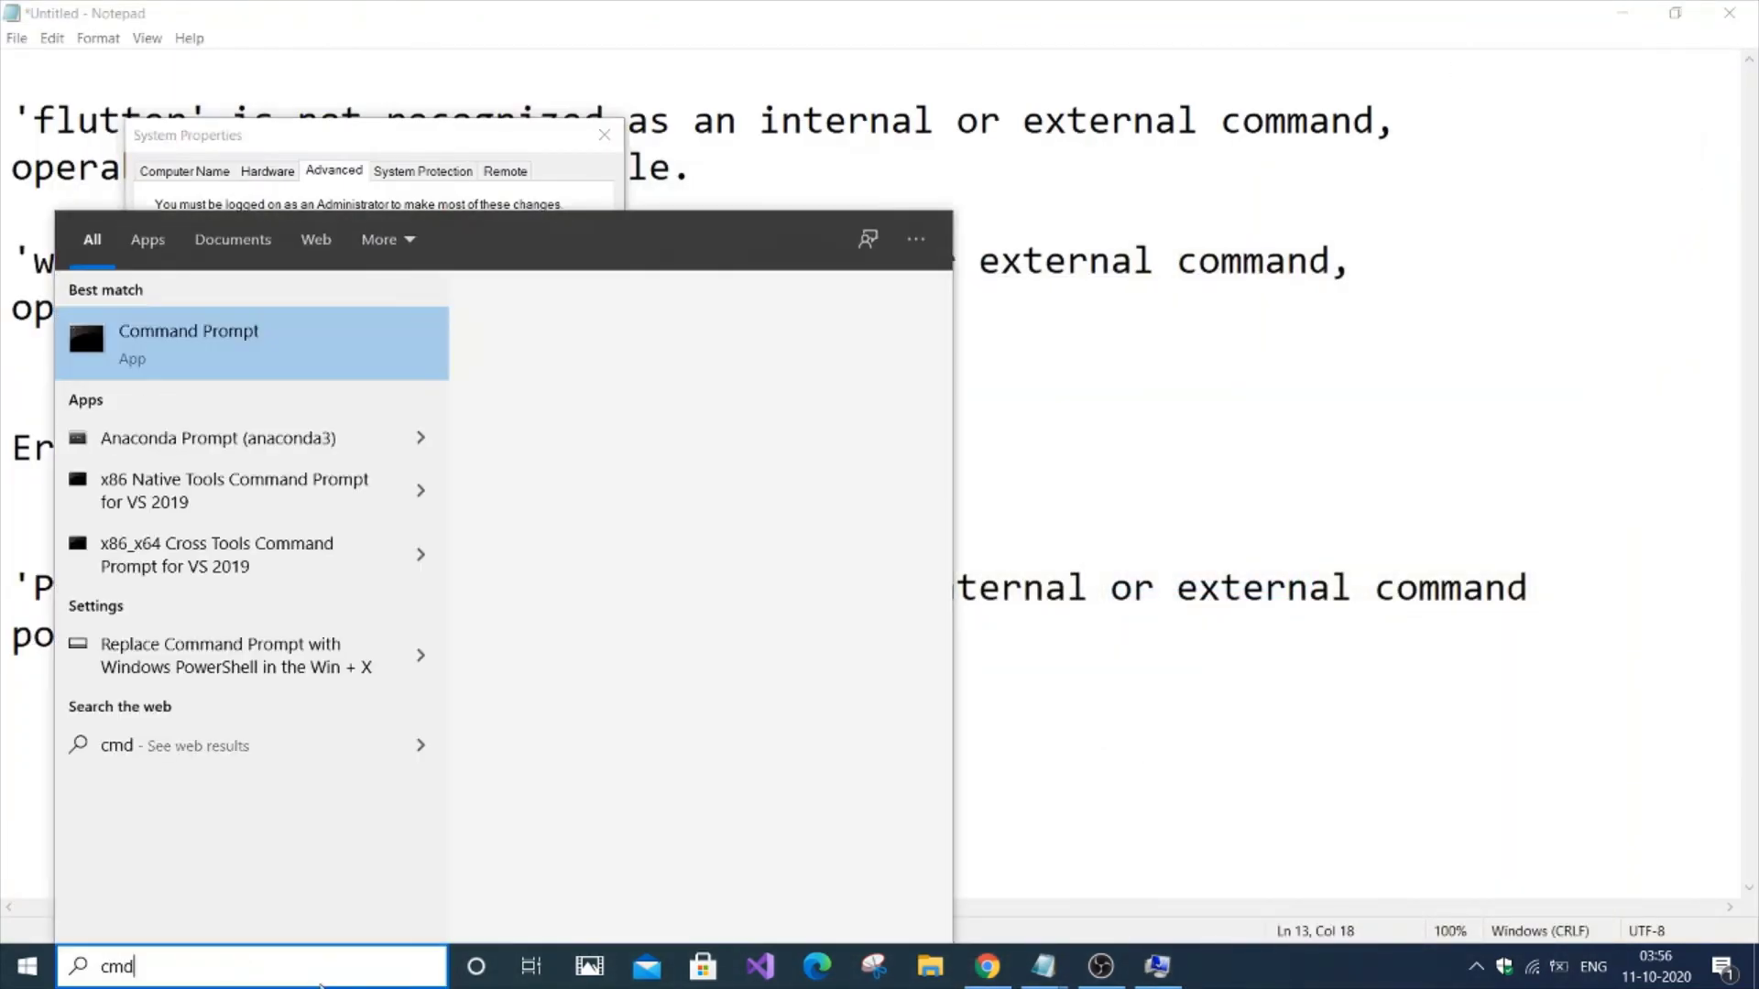
pyautogui.press('Return')
pyautogui.write('fl')
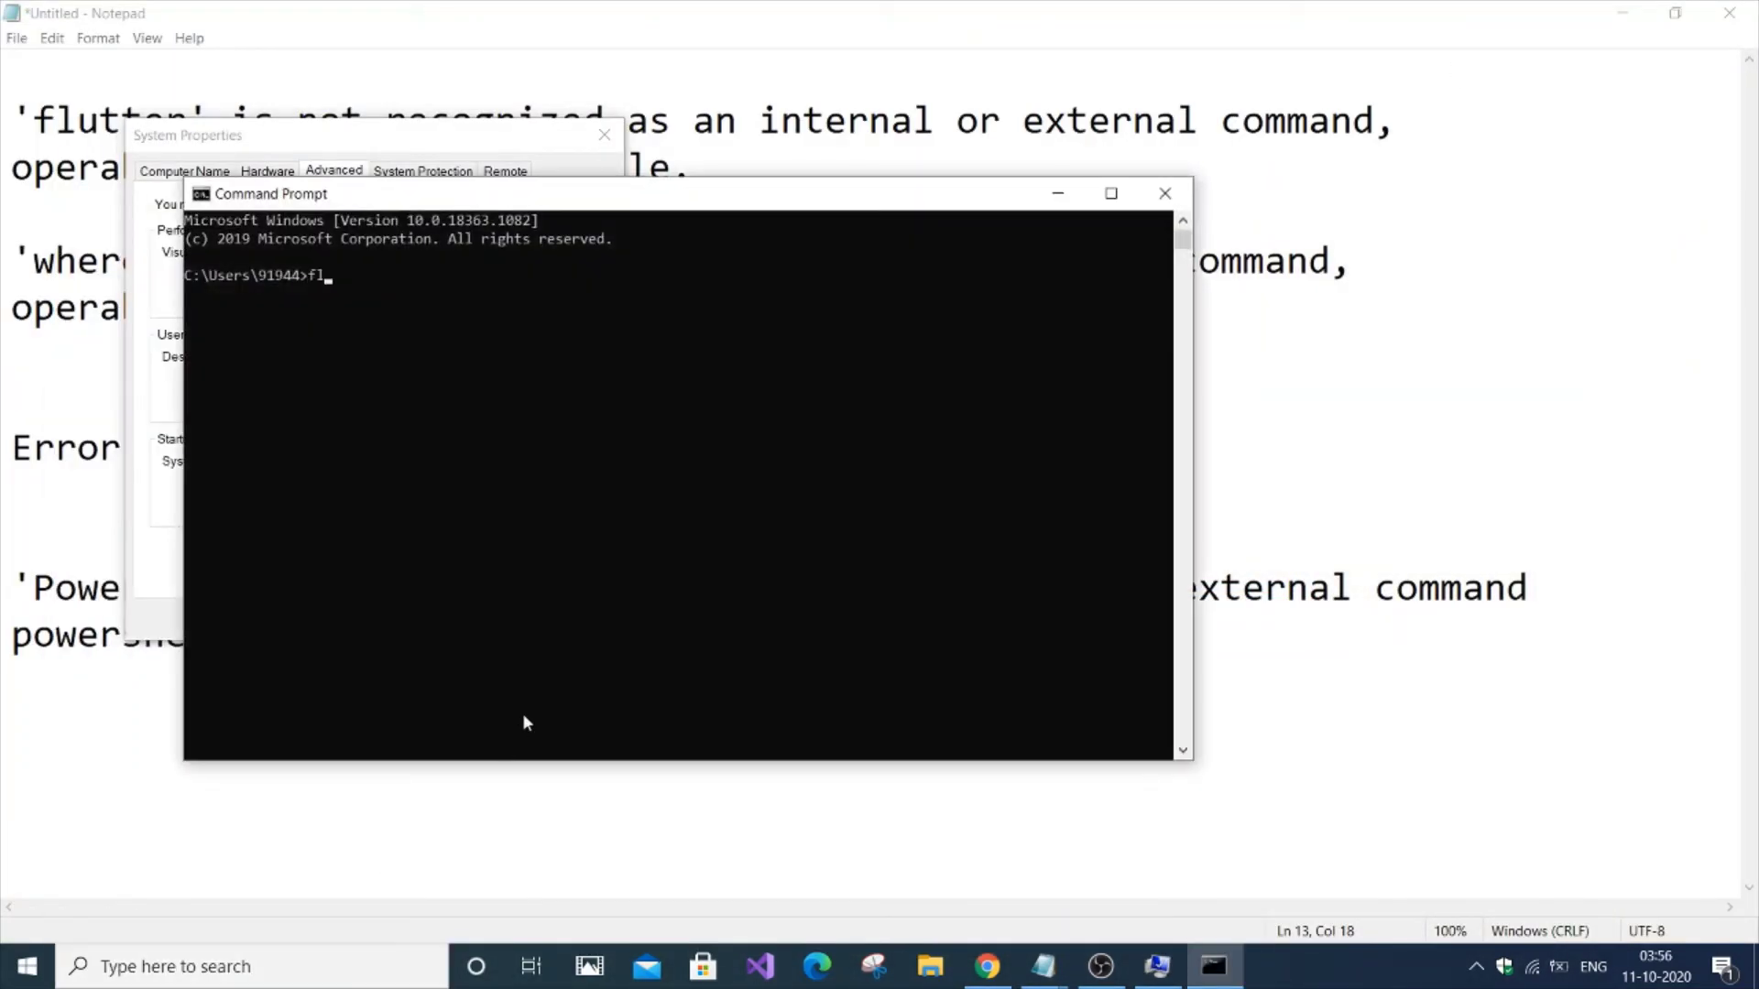
pyautogui.write('utter doctor')
pyautogui.press('Return')
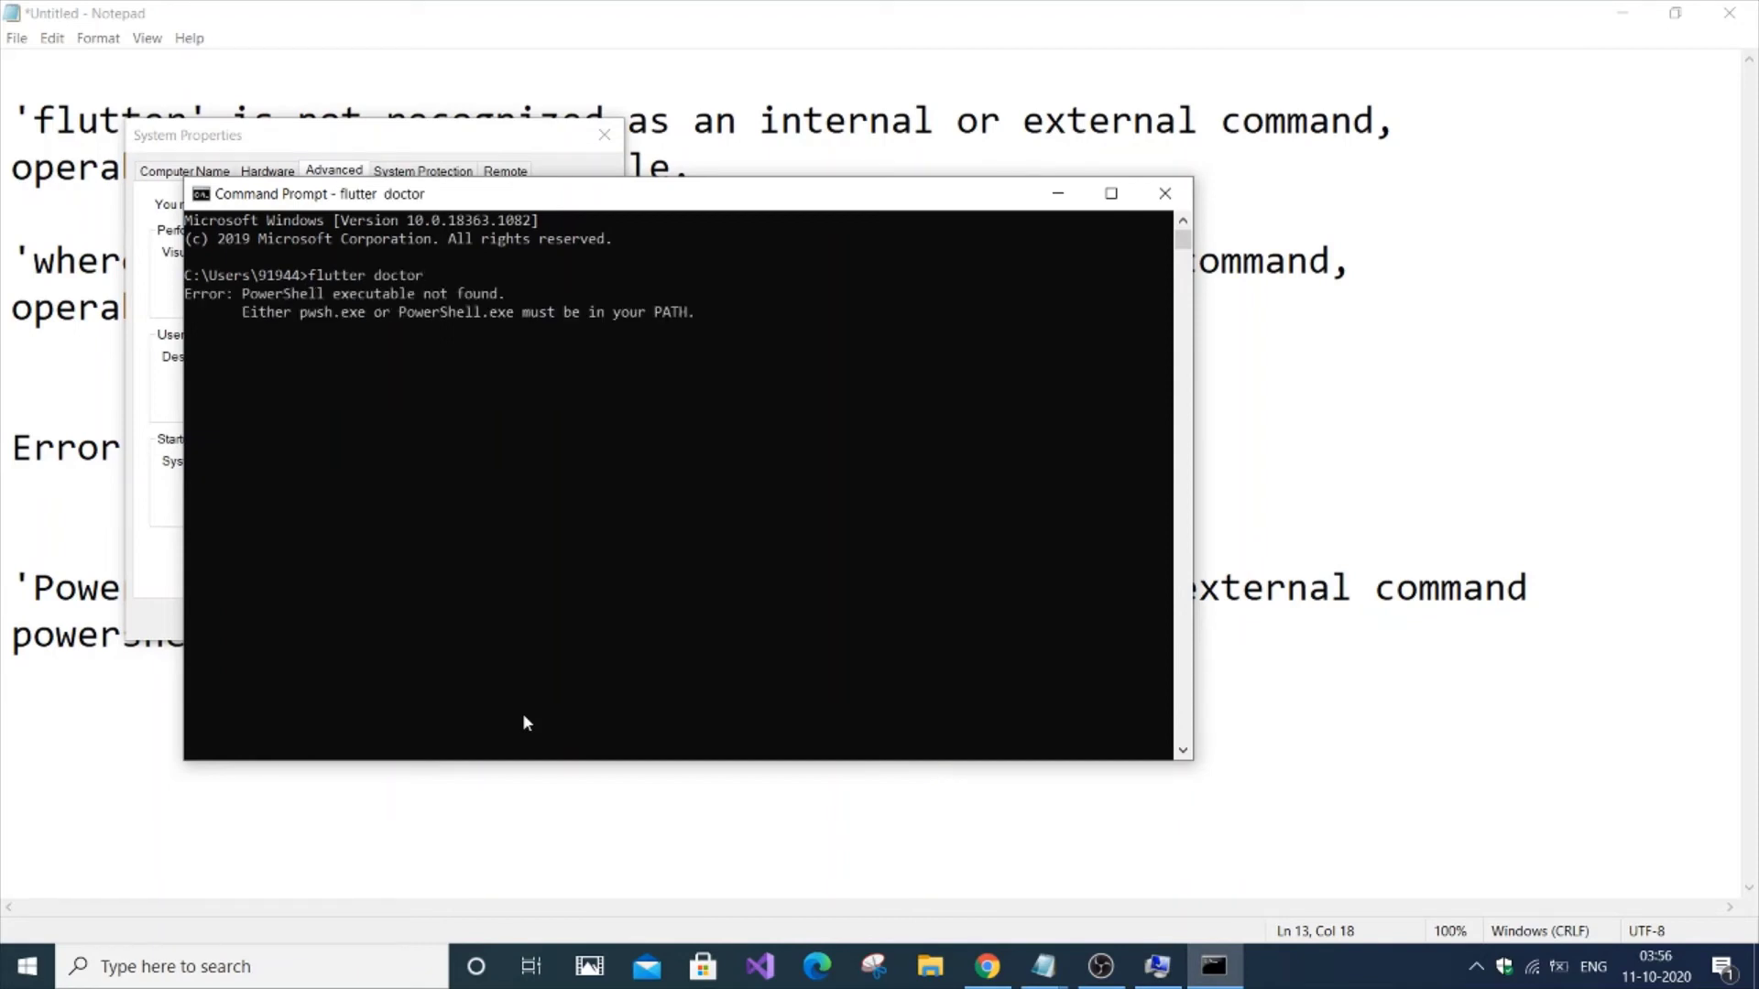
pyautogui.moveTo(241, 295); pyautogui.dragTo(702, 322)
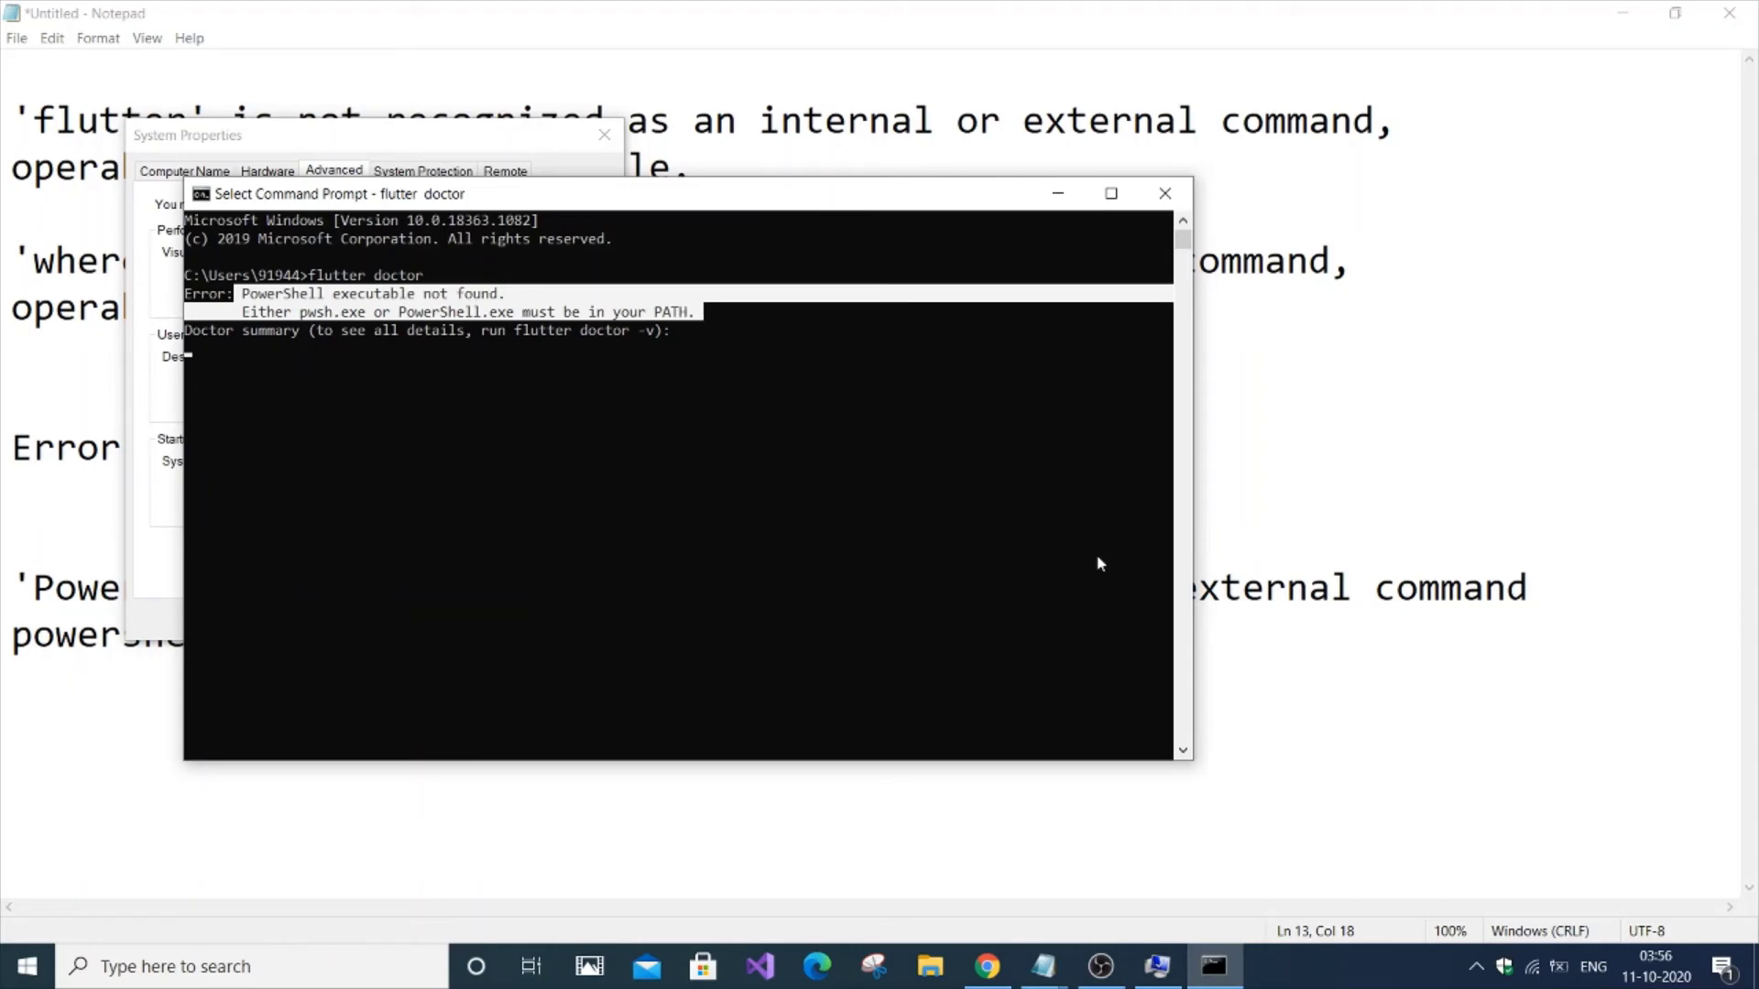
# - Copy the C:\Windows\System32\WindowsPowerShell\v1.0 path from the Notepad notes
pyautogui.click(1045, 969)
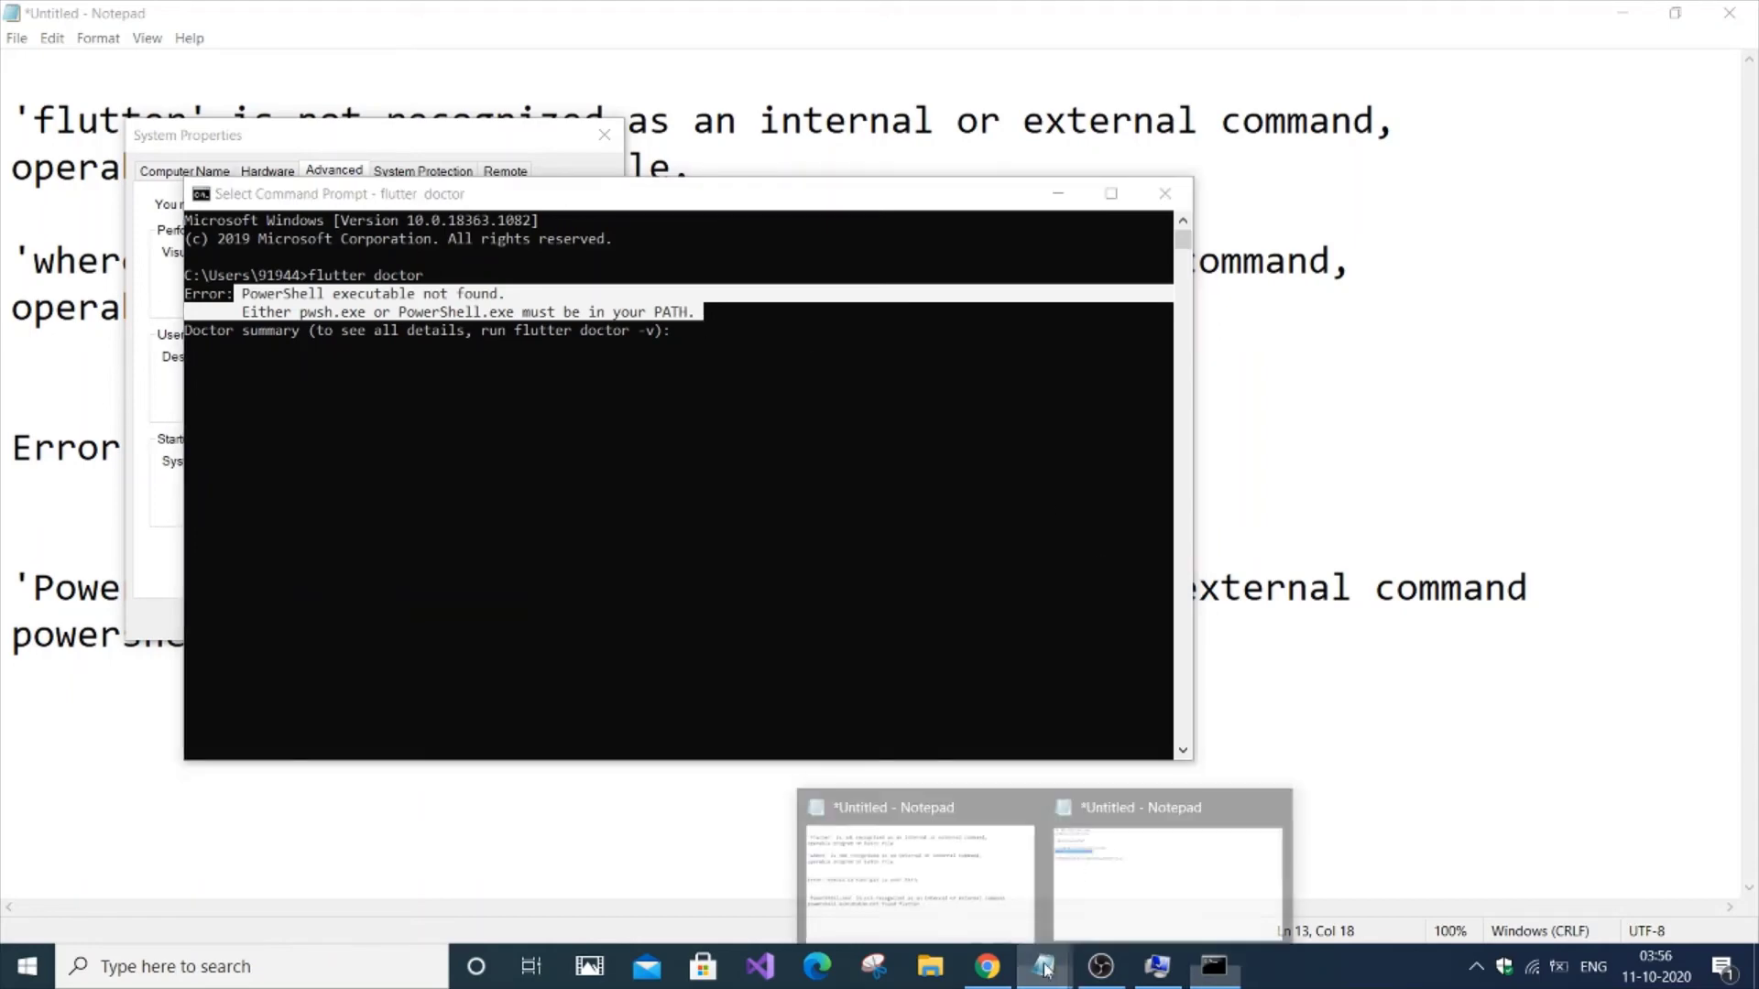
pyautogui.click(1145, 906)
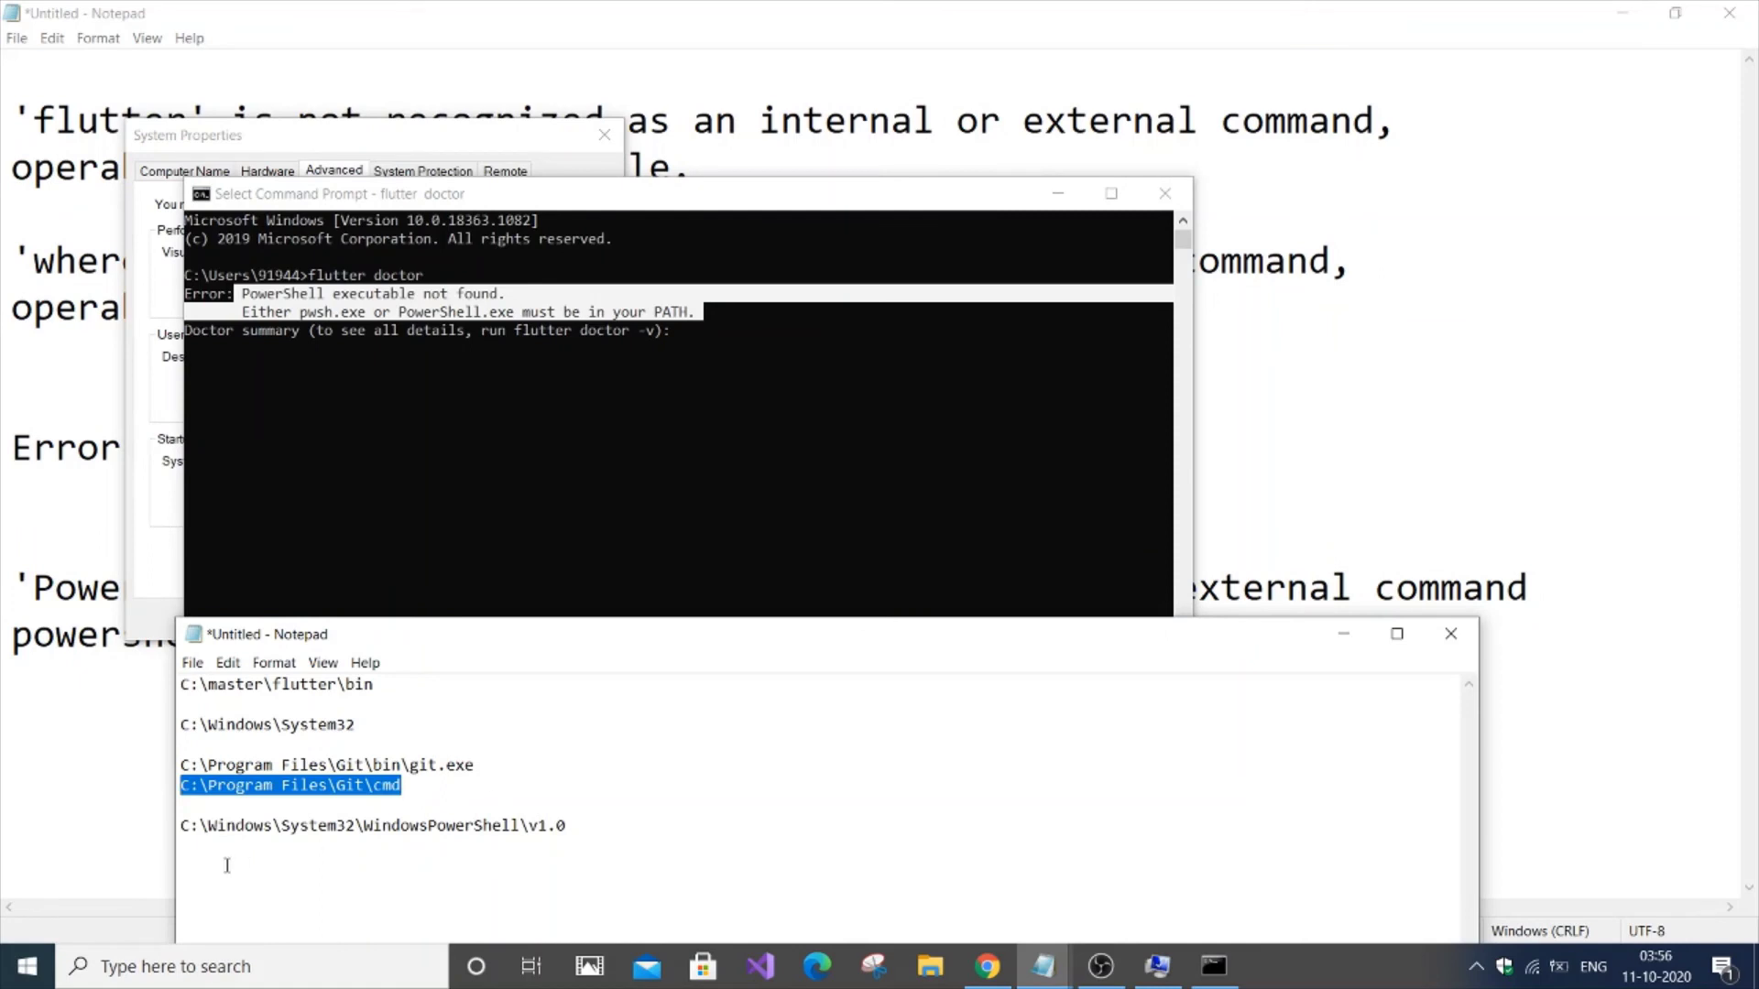
pyautogui.moveTo(189, 825)
pyautogui.mouseDown()
pyautogui.moveTo(579, 825)
pyautogui.moveTo(177, 841)
pyautogui.mouseUp()
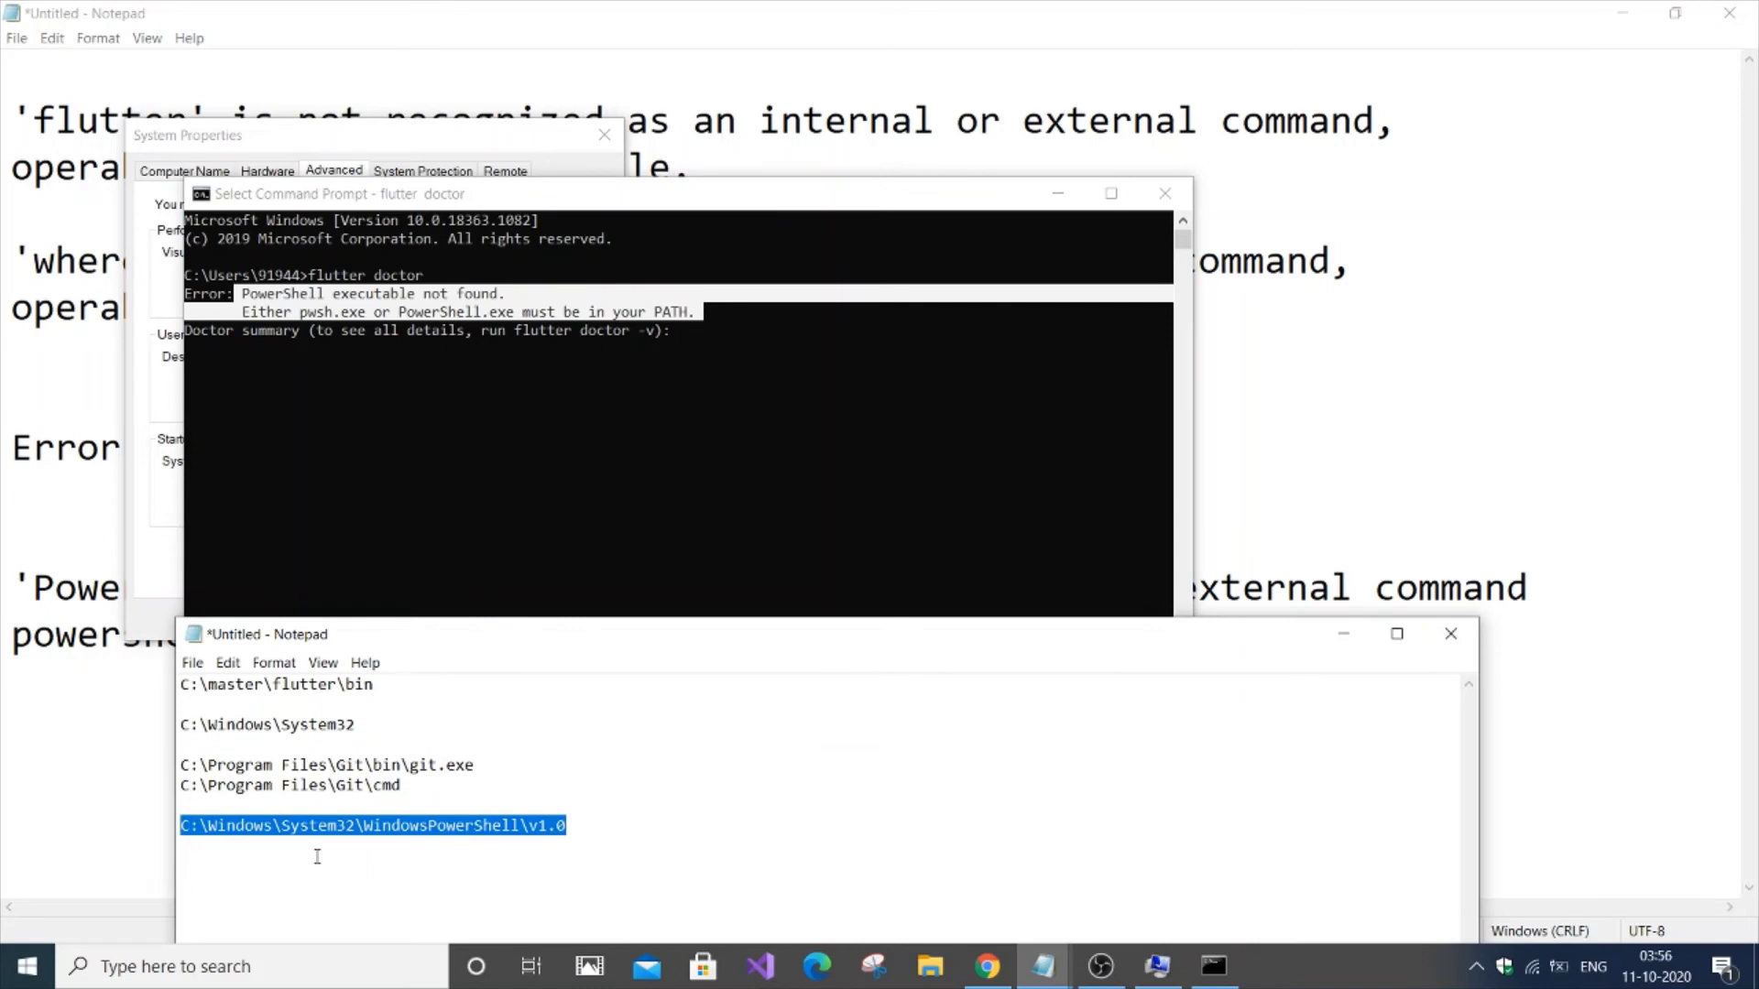
pyautogui.click(711, 748)
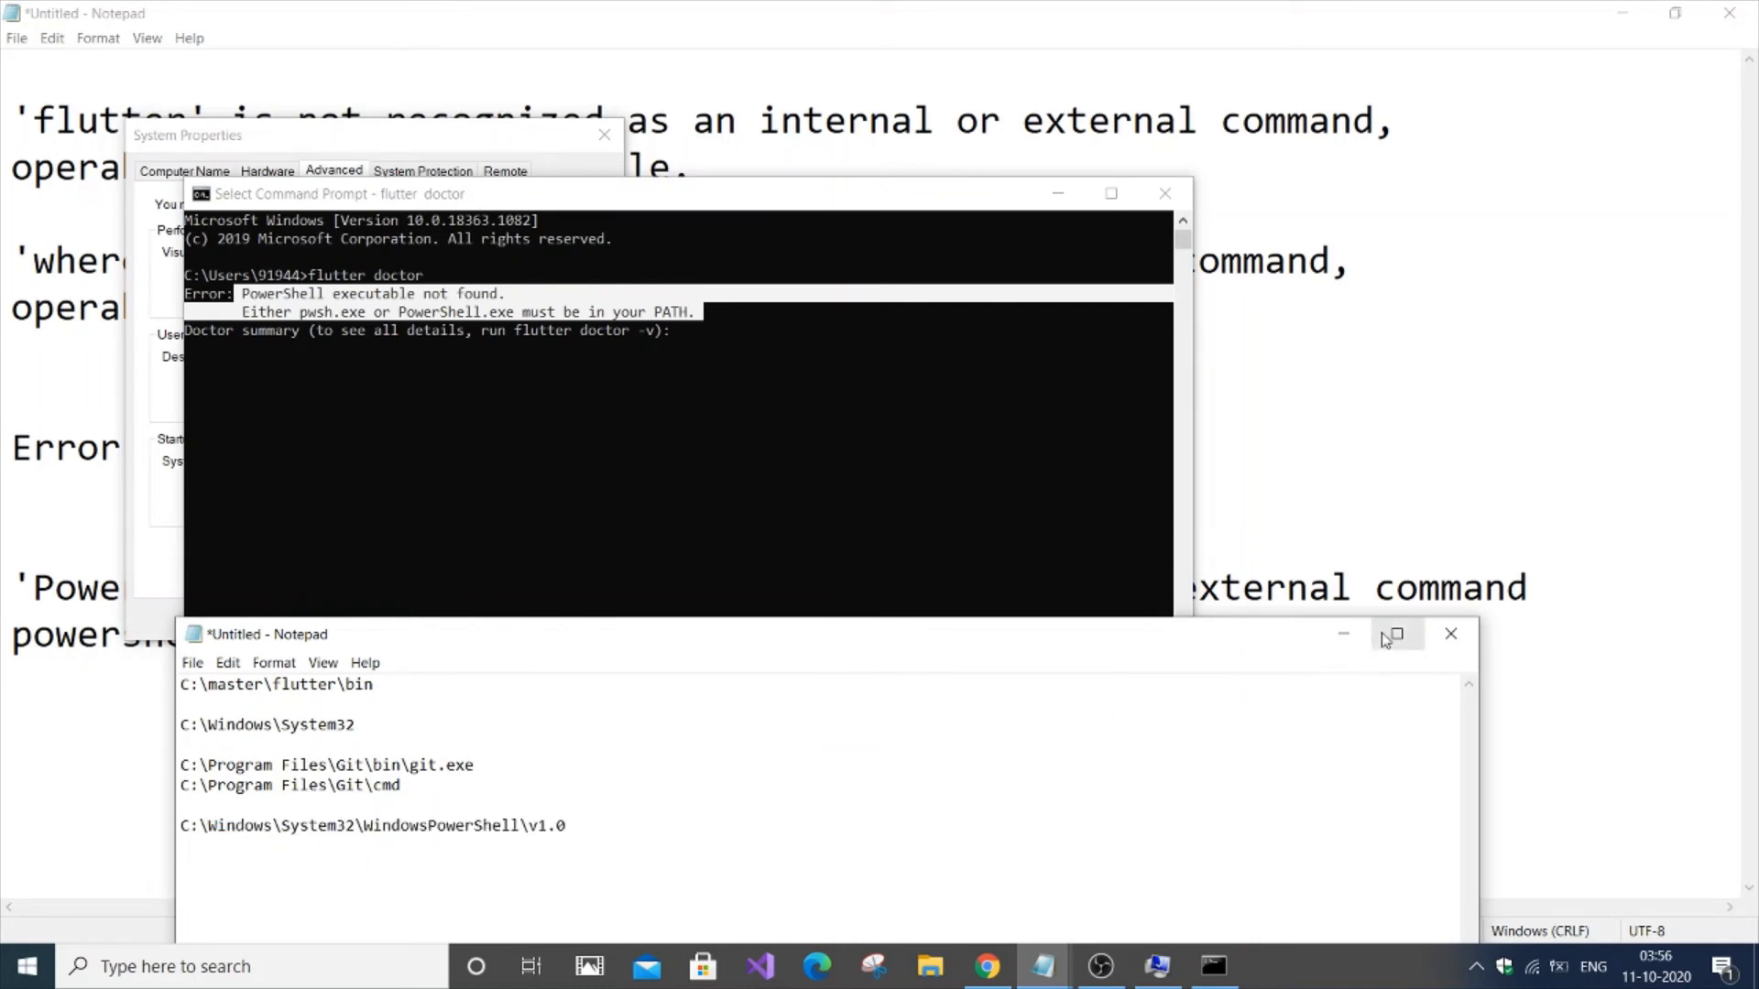
pyautogui.click(1343, 634)
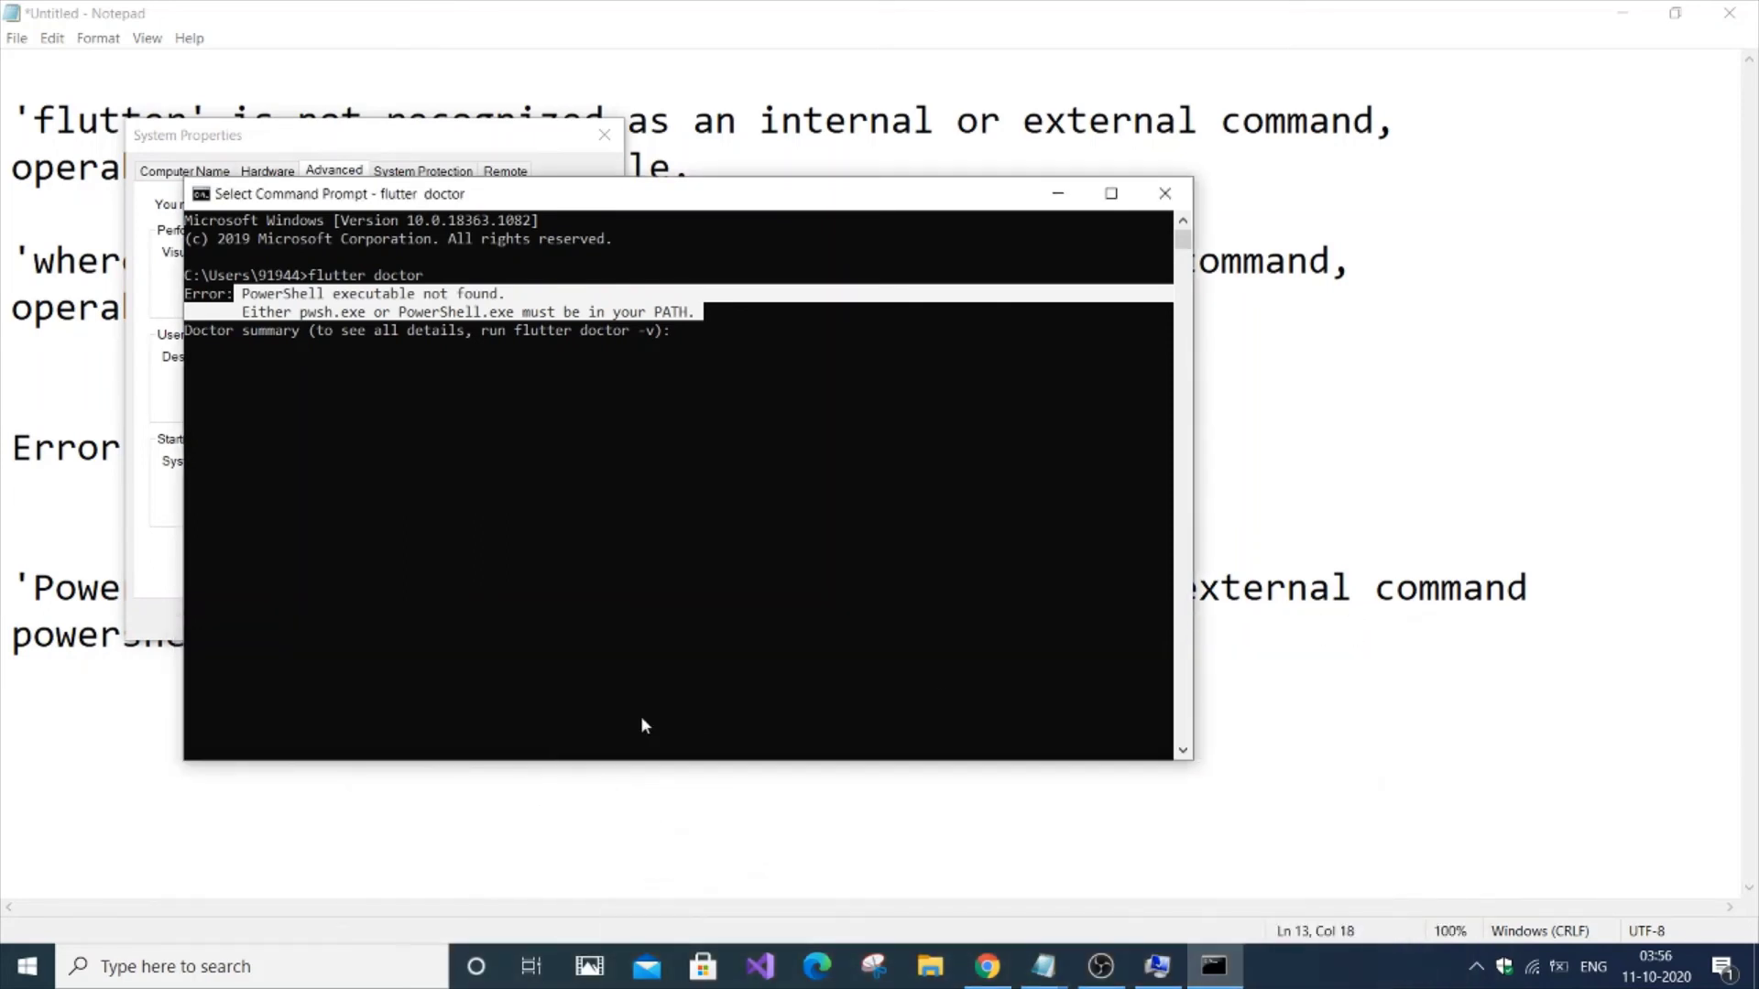
pyautogui.click(1063, 193)
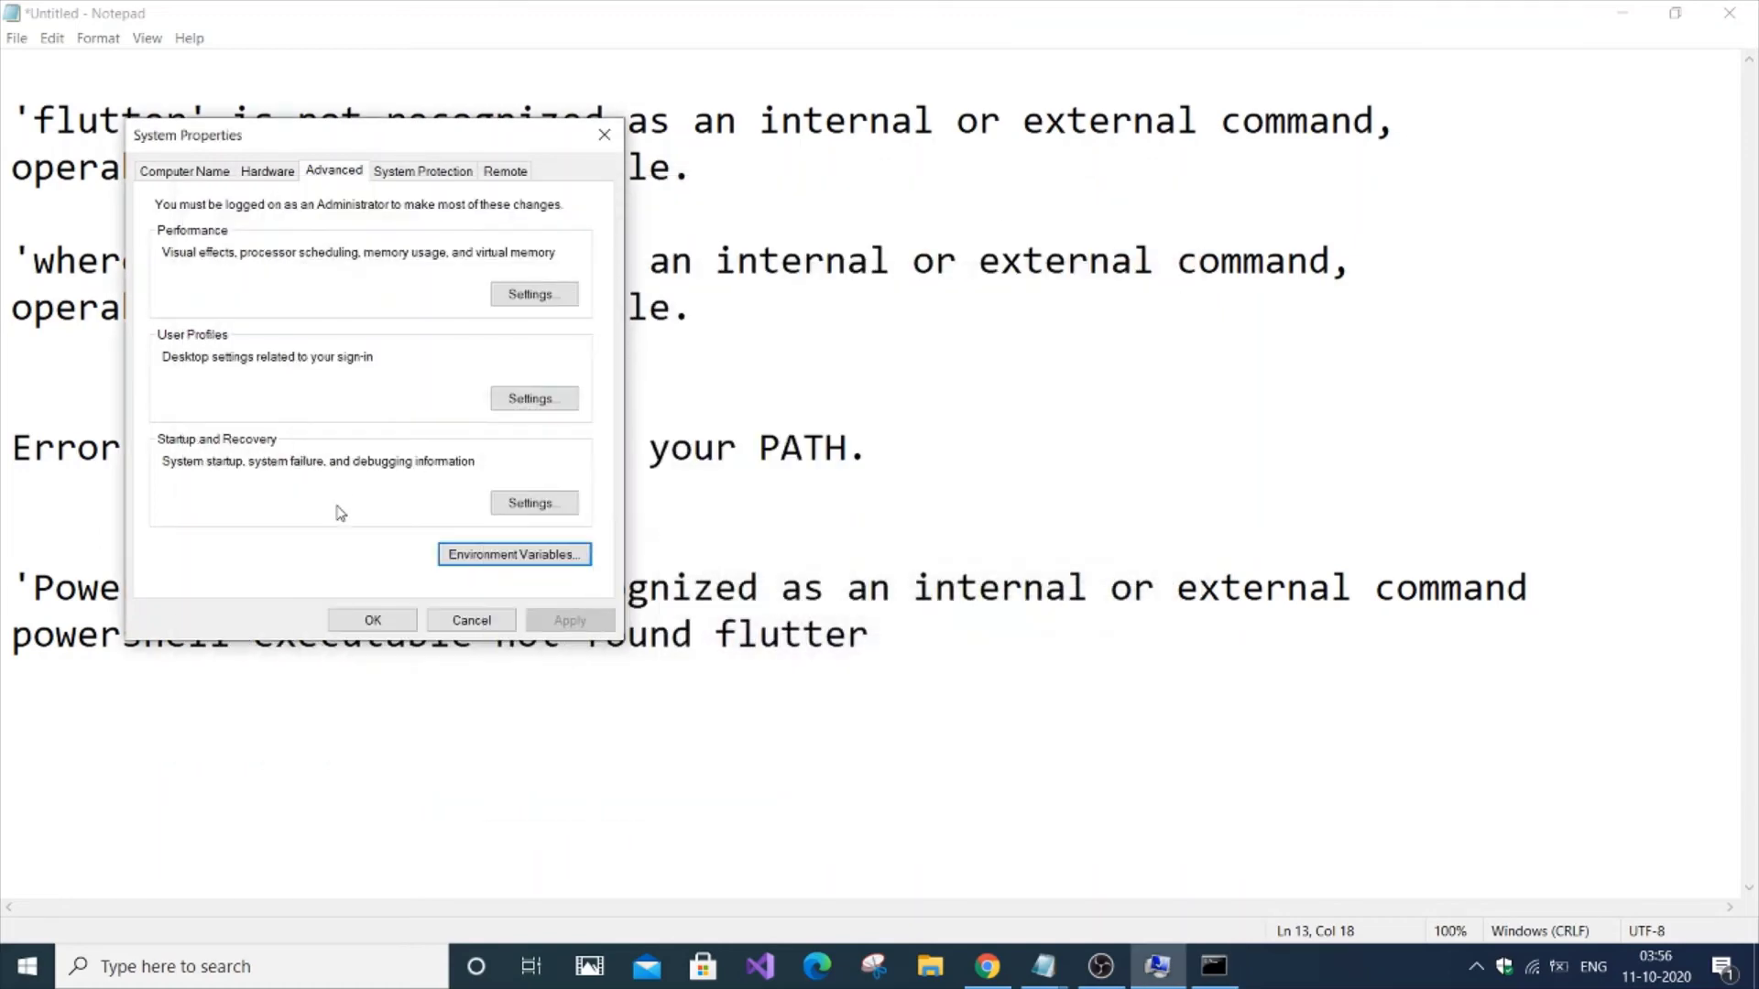
# - Add the WindowsPowerShell\v1.0 folder to the system path, close all dialogs, and clear the notes
pyautogui.click(466, 554)
pyautogui.click(857, 668)
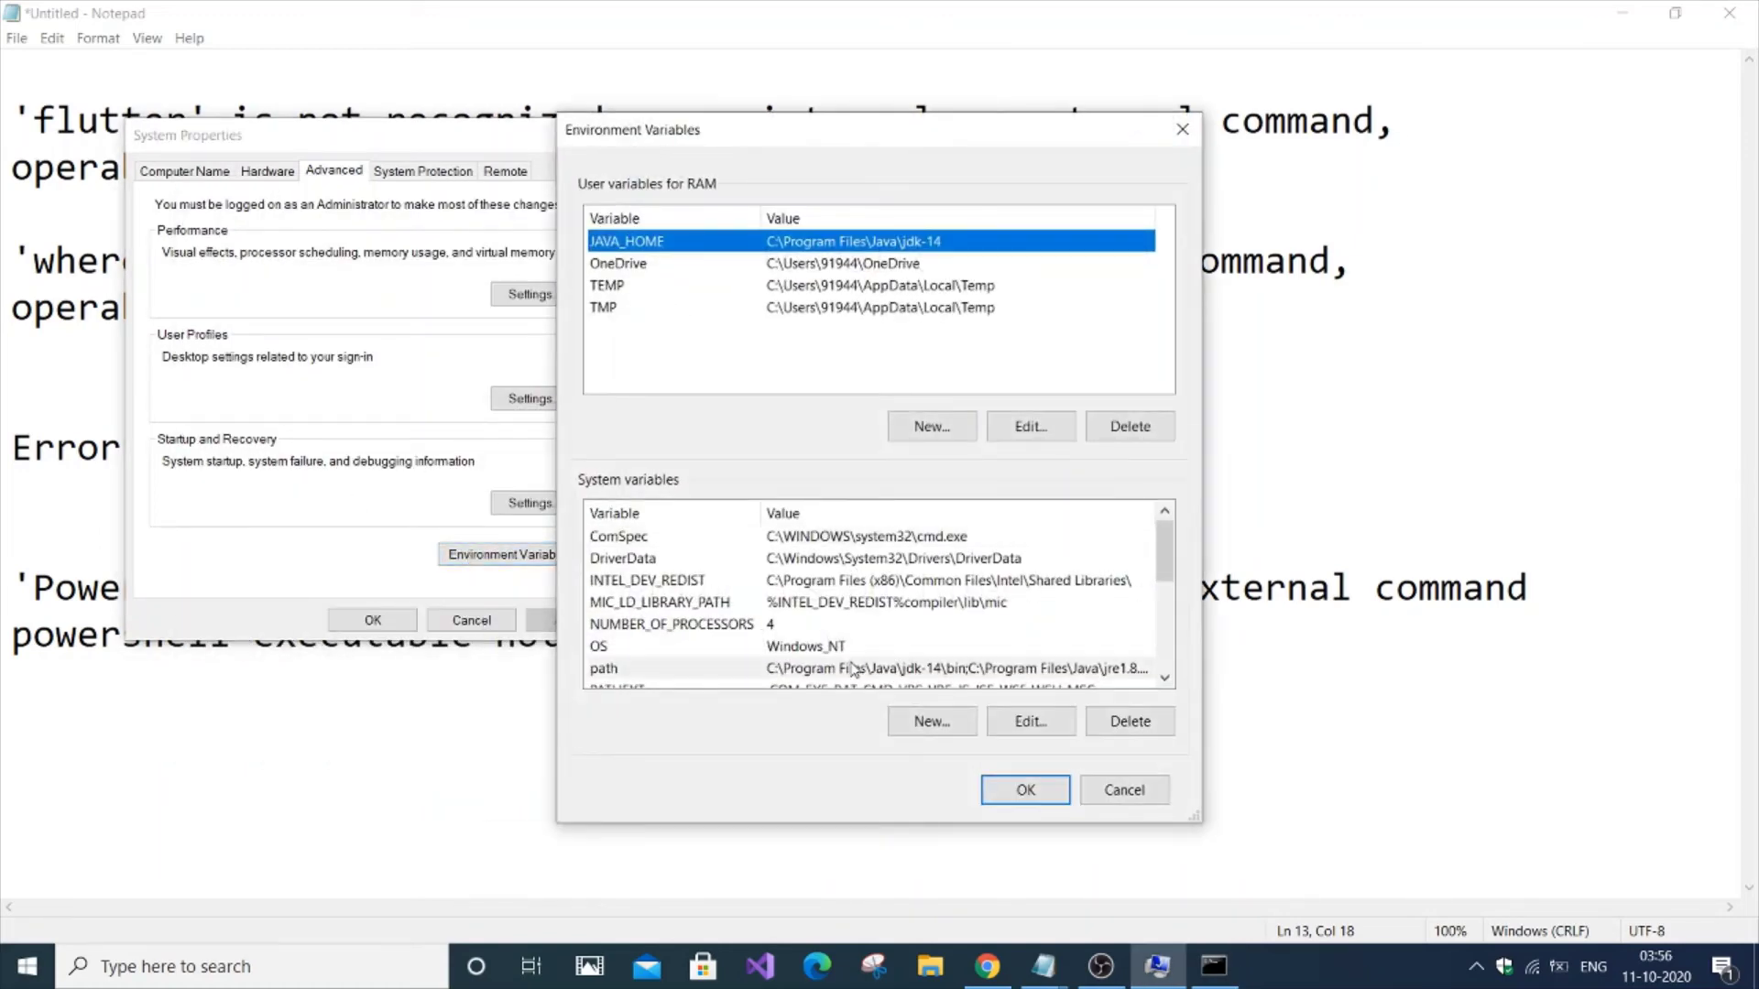
pyautogui.click(1027, 721)
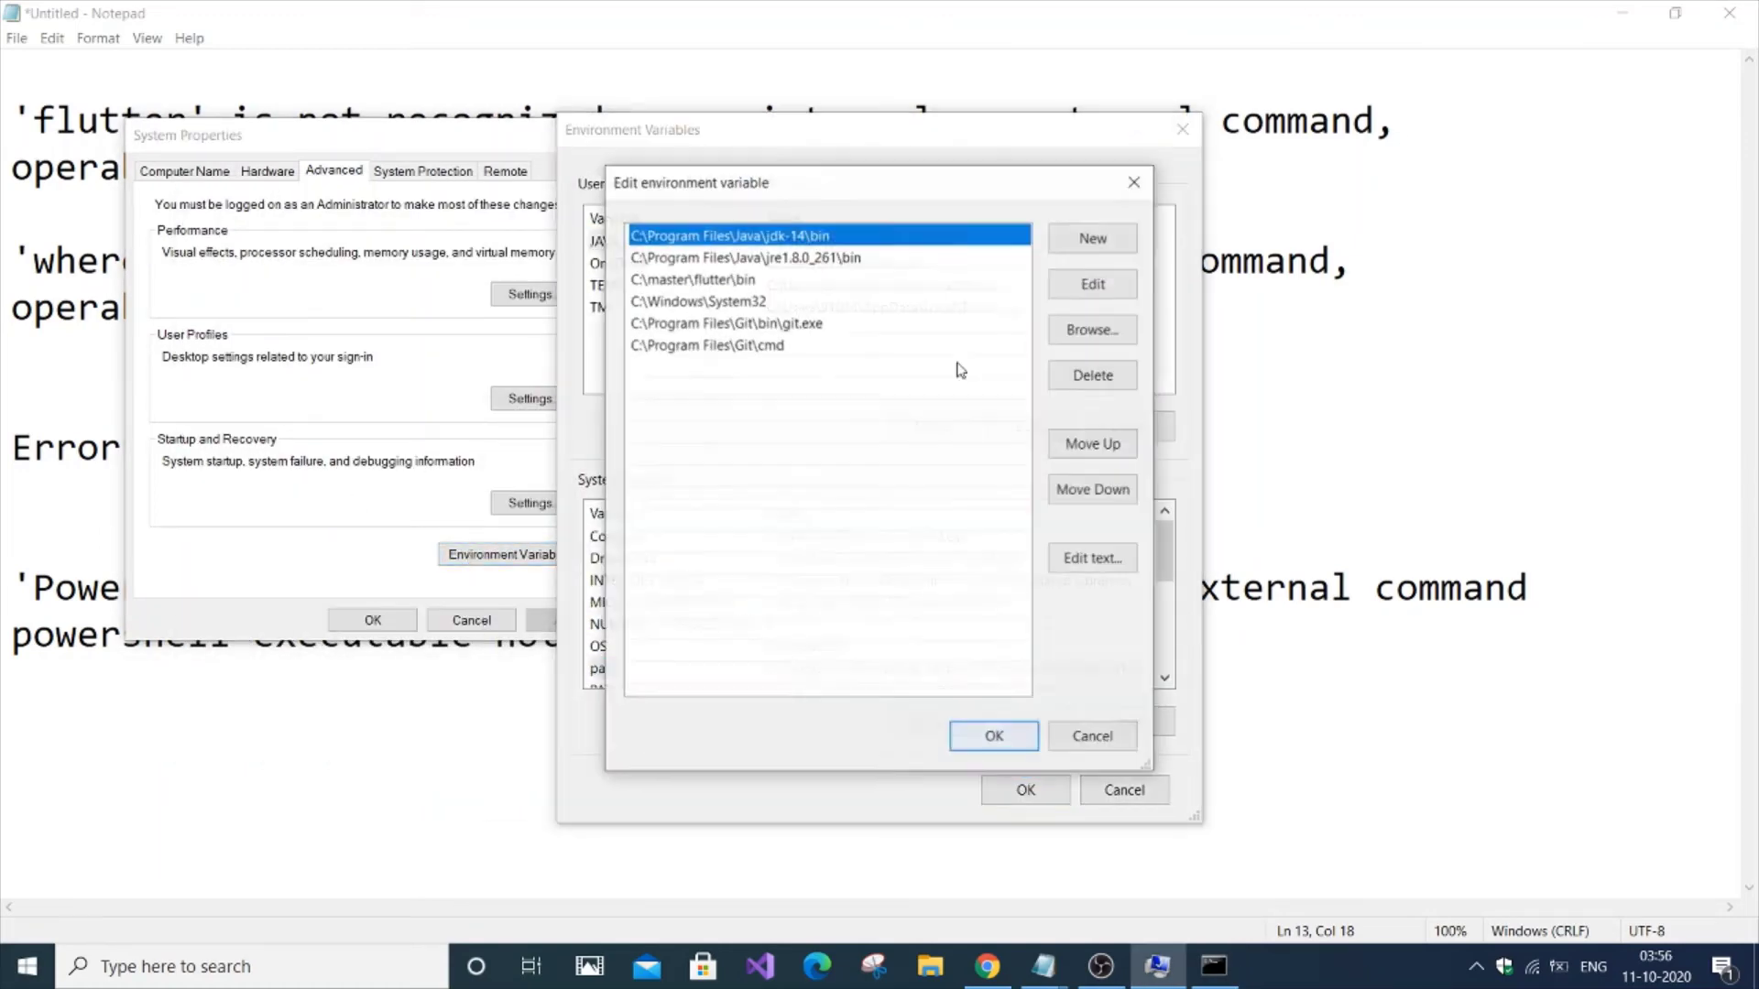
pyautogui.click(1099, 240)
pyautogui.write('C:\\Windows\\System32\\WindowsPowerShell\\v1.0')
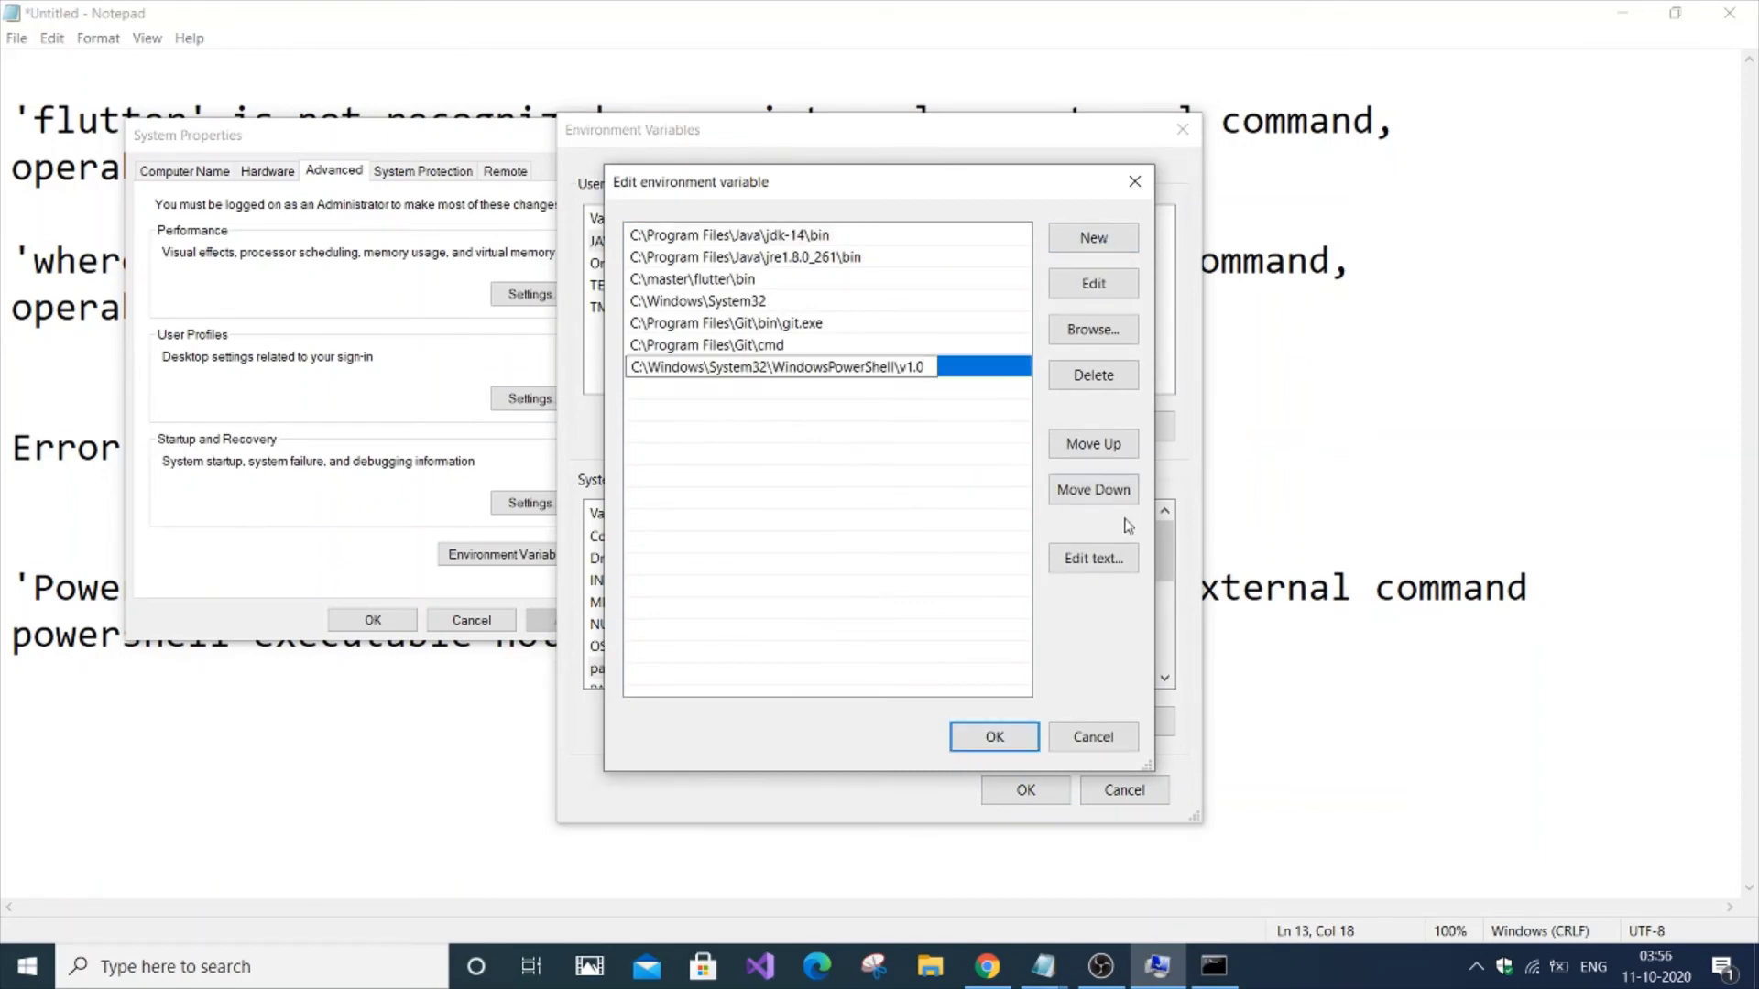
pyautogui.click(994, 744)
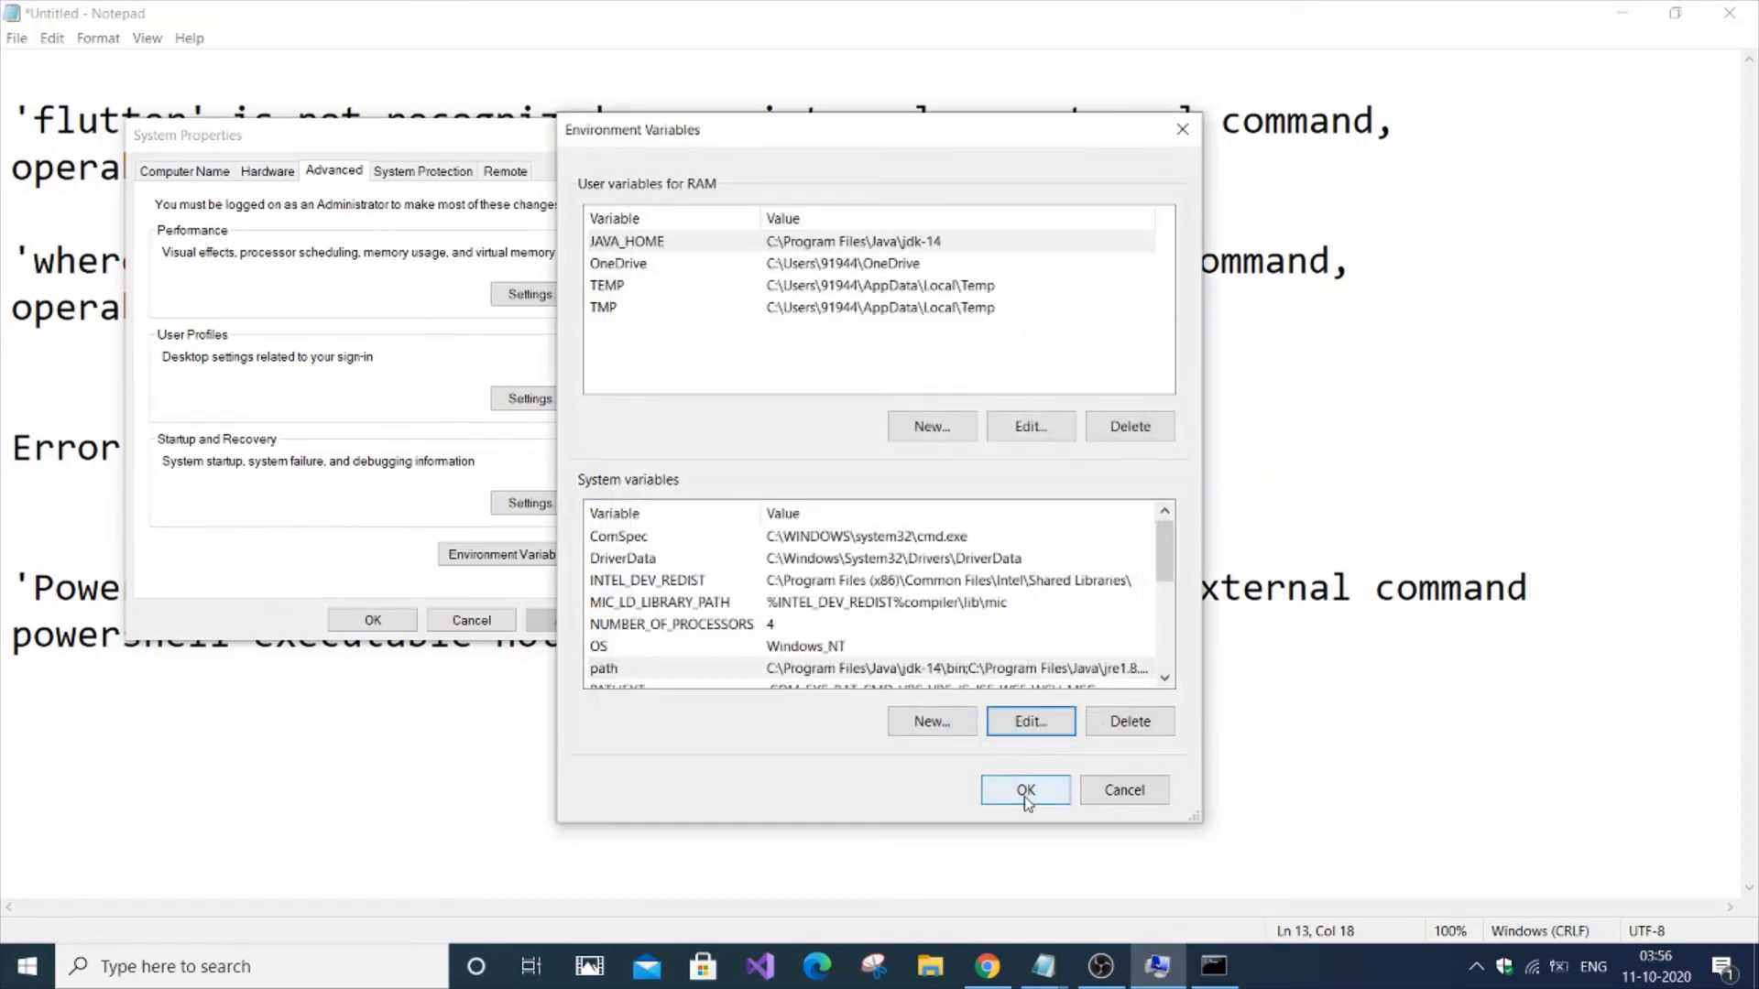
pyautogui.click(1026, 793)
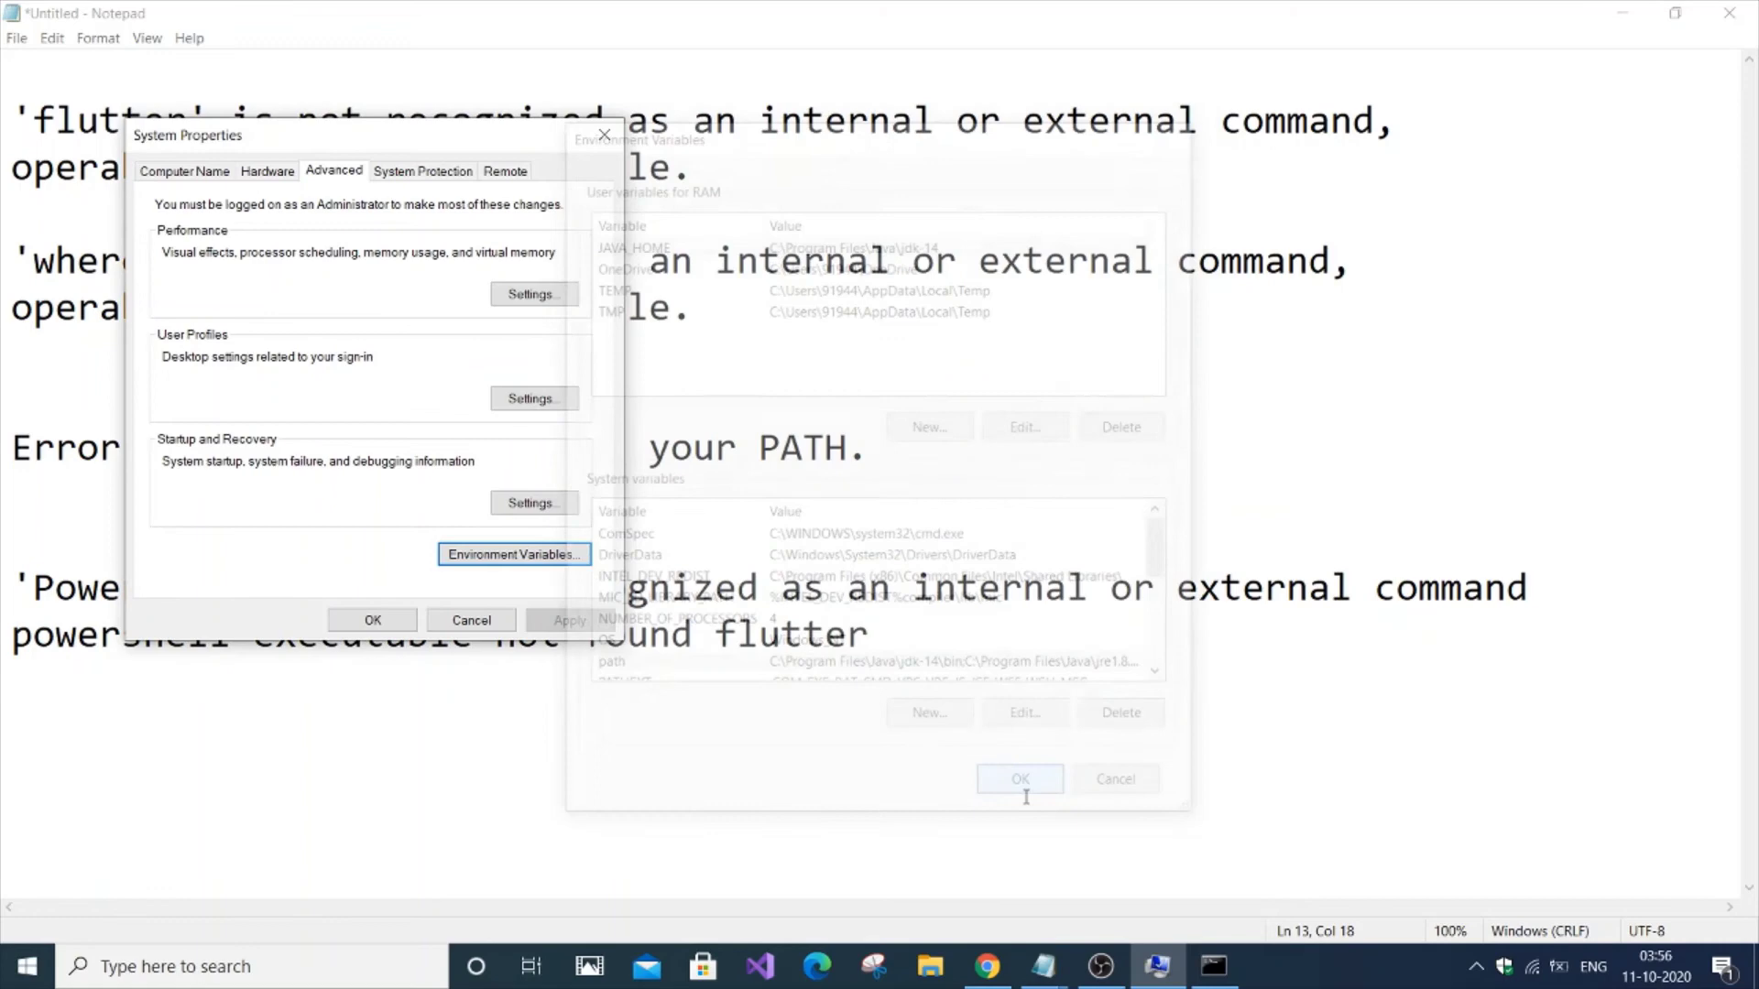
pyautogui.click(400, 619)
pyautogui.moveTo(10, 110); pyautogui.dragTo(1374, 776)
# - Delete the old error notes, close the old Command Prompt, and run flutter doctor in a fresh one
pyautogui.press('BackSpace')
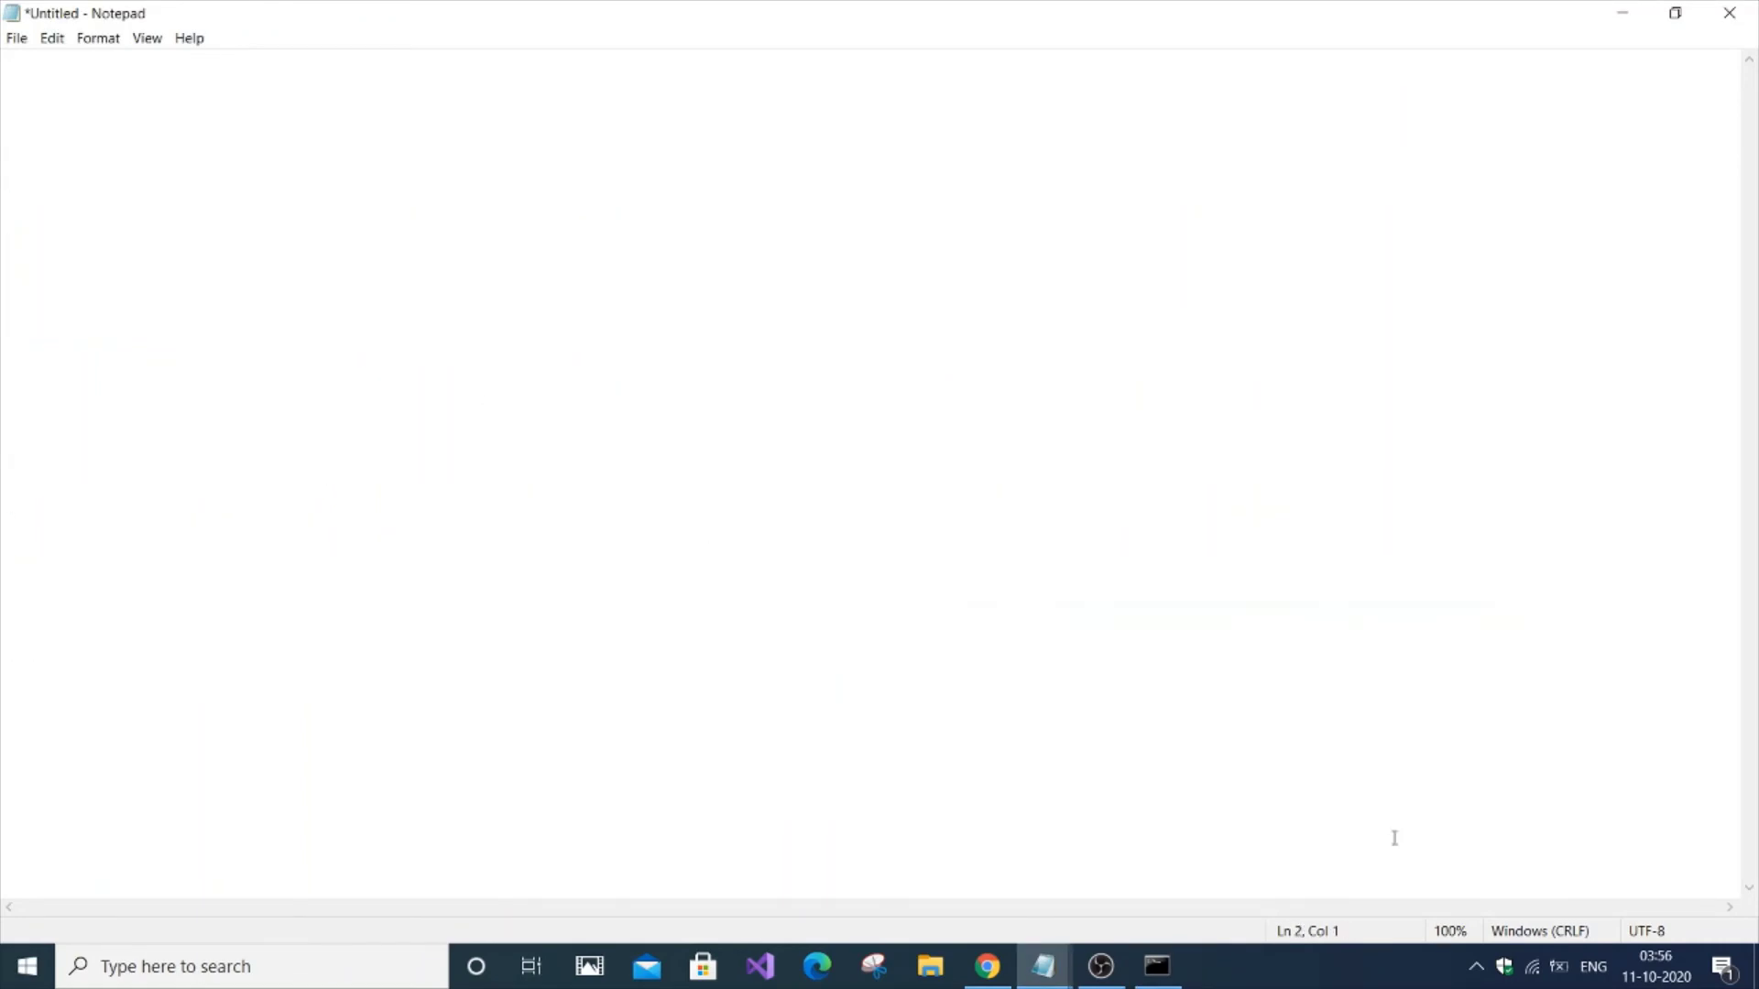
pyautogui.click(1157, 966)
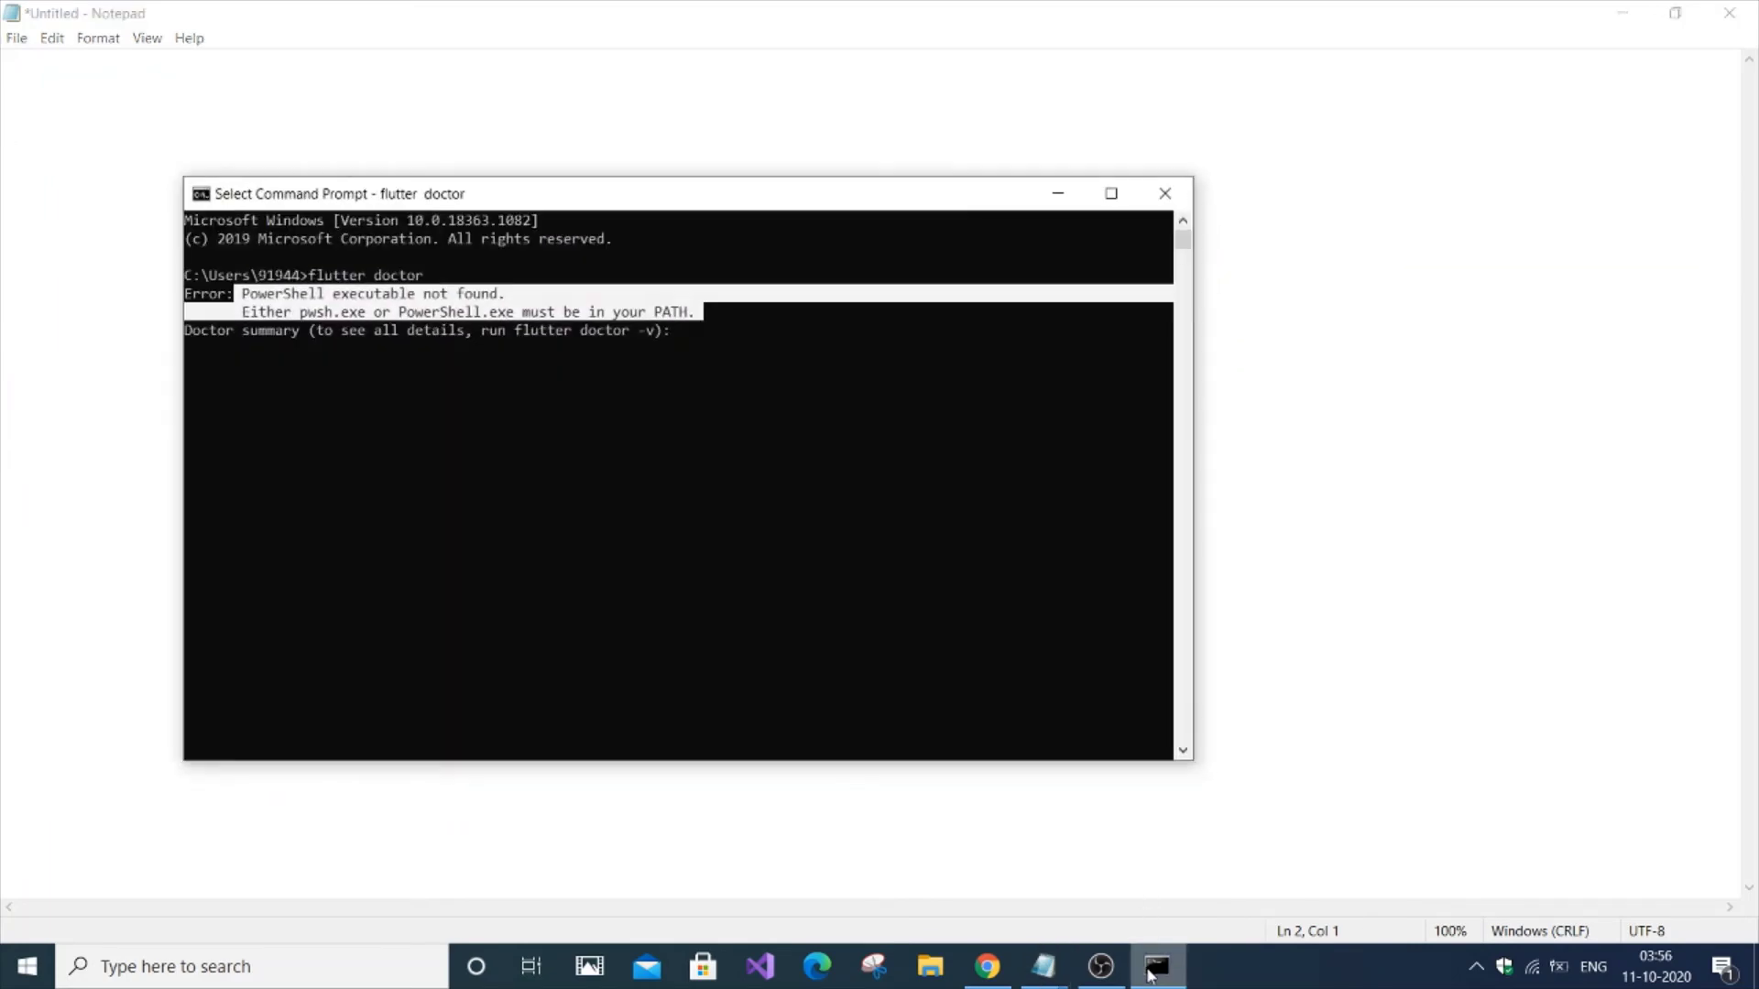
pyautogui.click(705, 412)
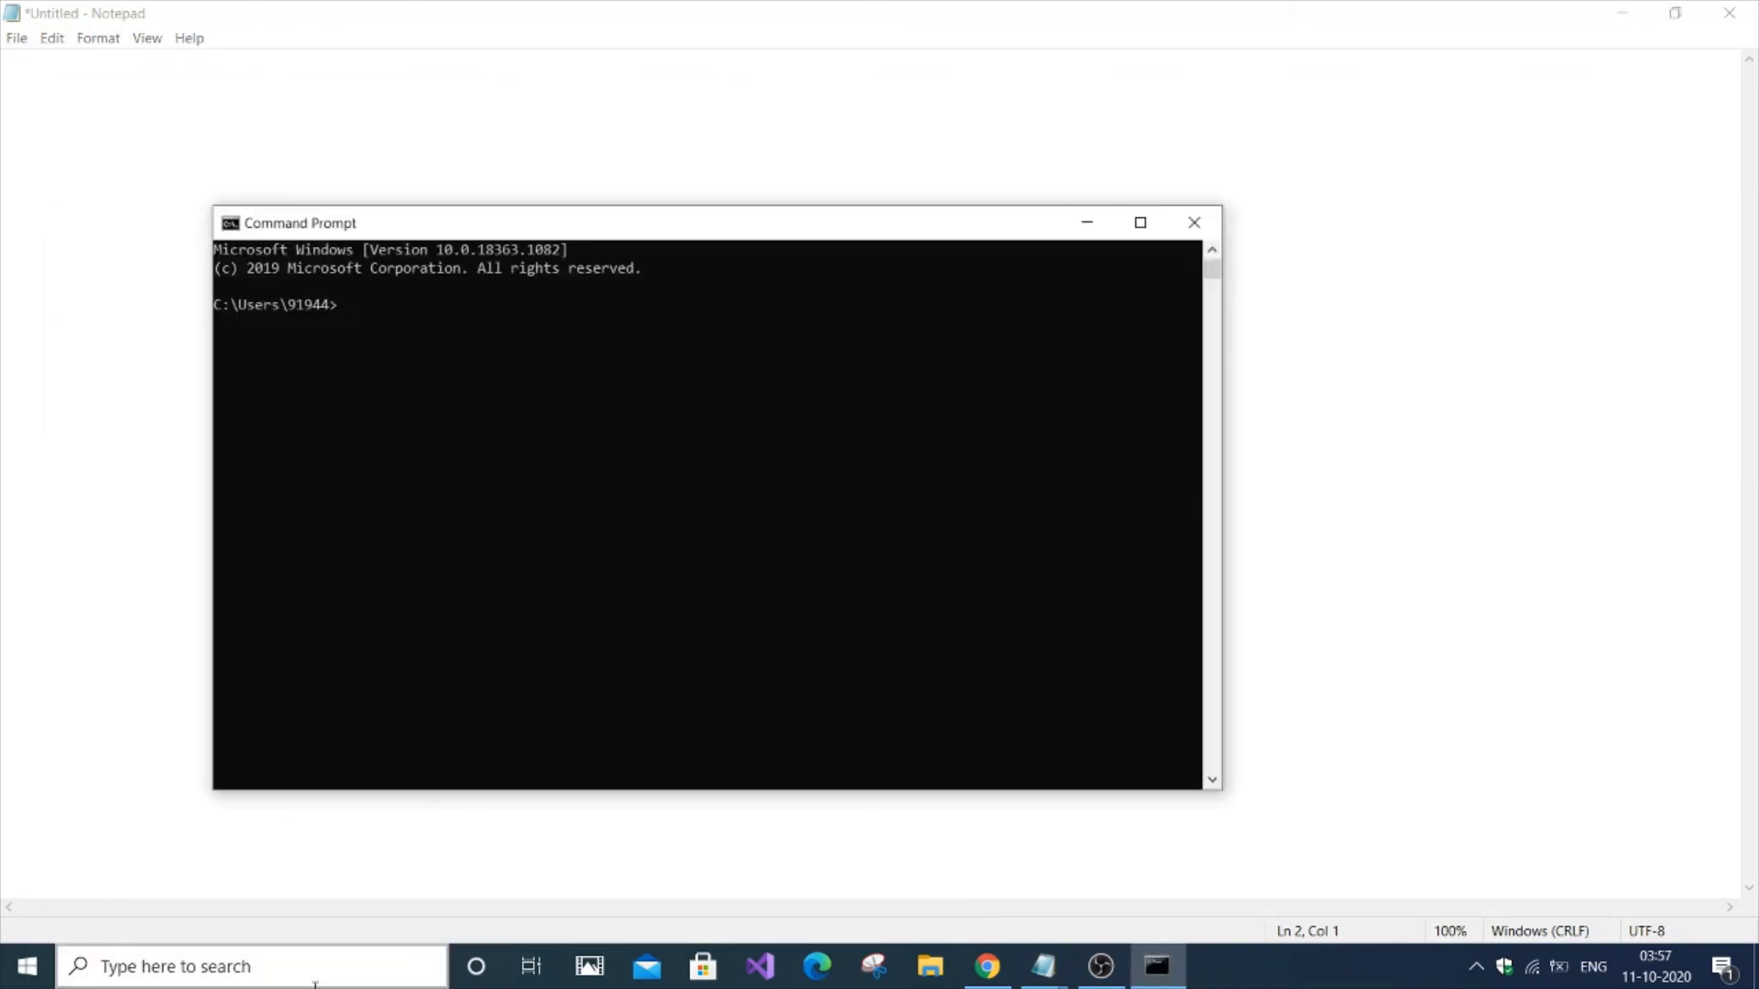
pyautogui.write('flutter doctor')
pyautogui.press('Return')
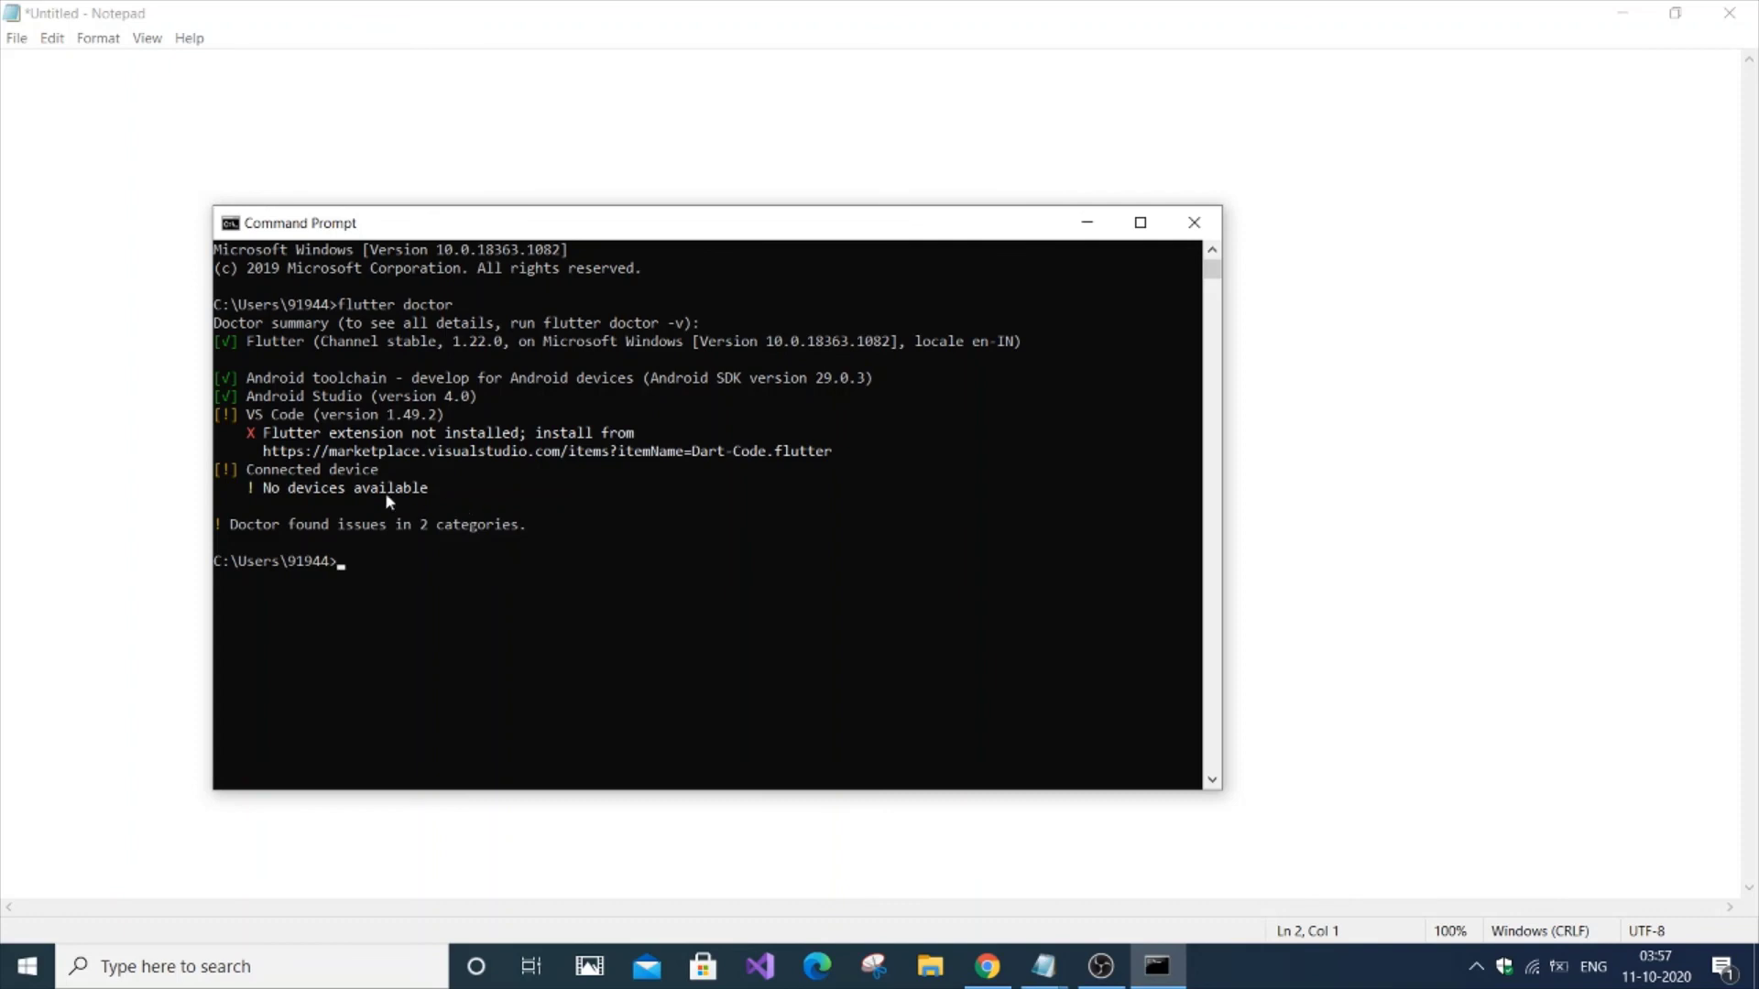
# - Highlight the remaining warnings: no connected devices and the missing VS Code Flutter extension with its marketplace link
pyautogui.moveTo(247, 469); pyautogui.dragTo(404, 495)
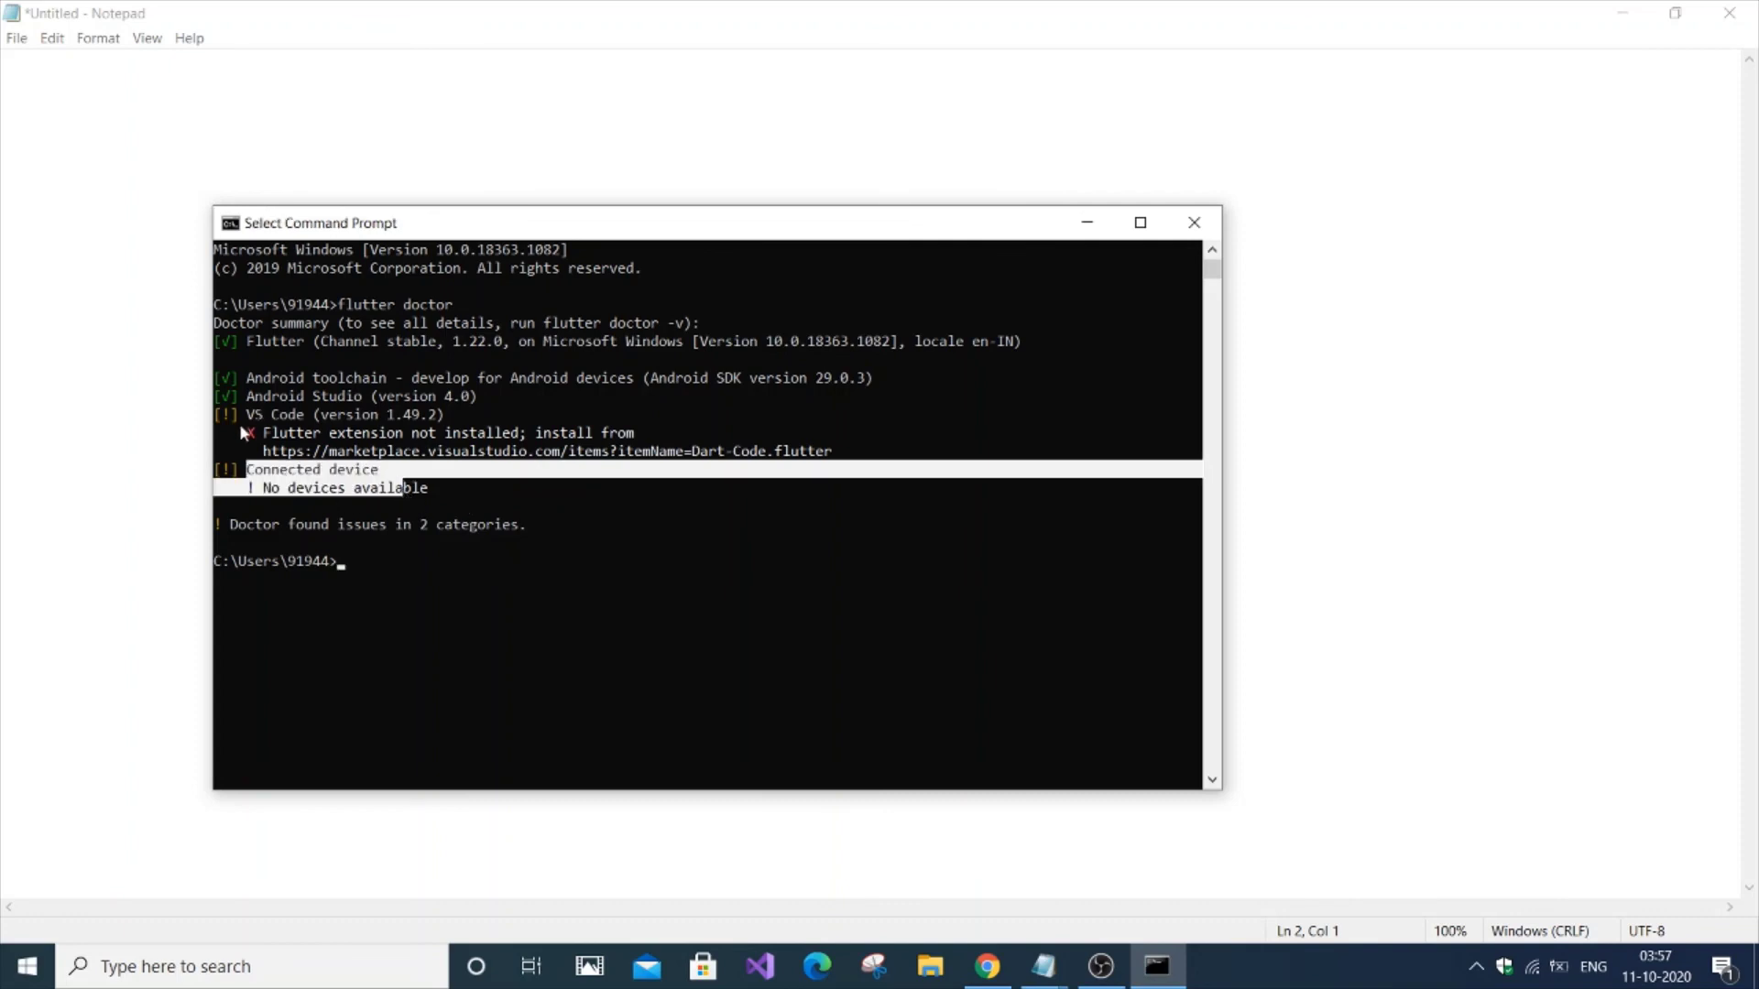
pyautogui.moveTo(248, 415); pyautogui.dragTo(444, 465)
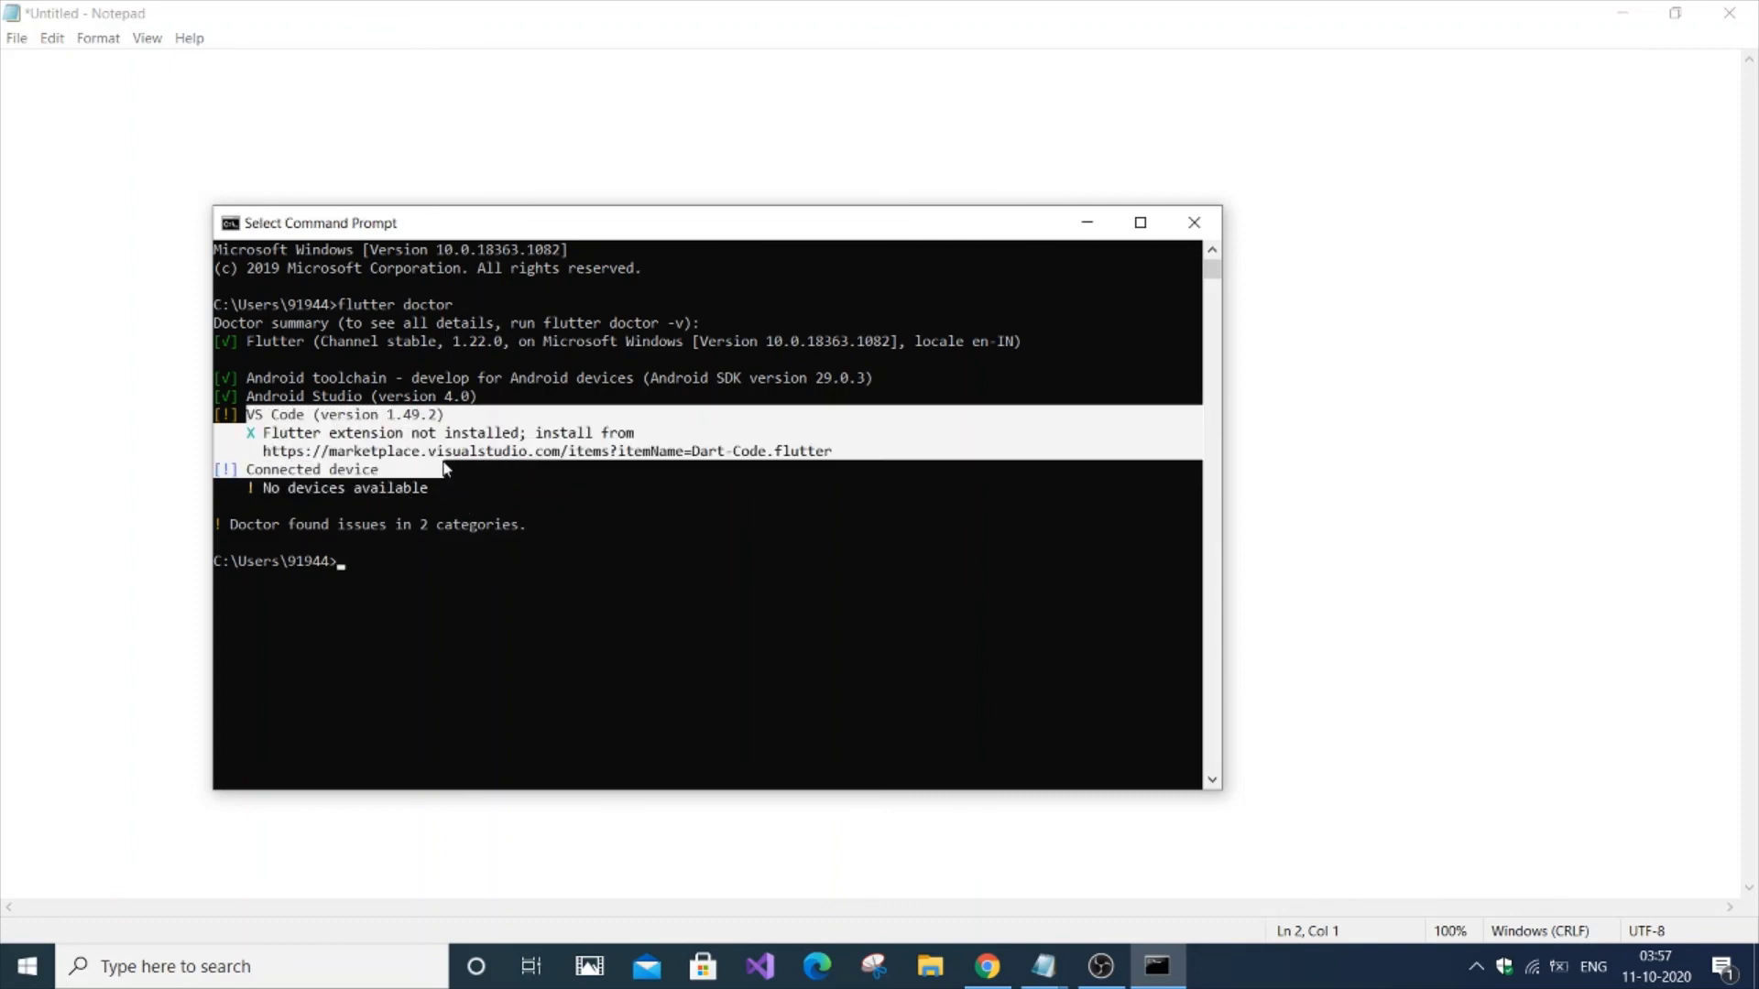
pyautogui.click(812, 455)
pyautogui.click(861, 454)
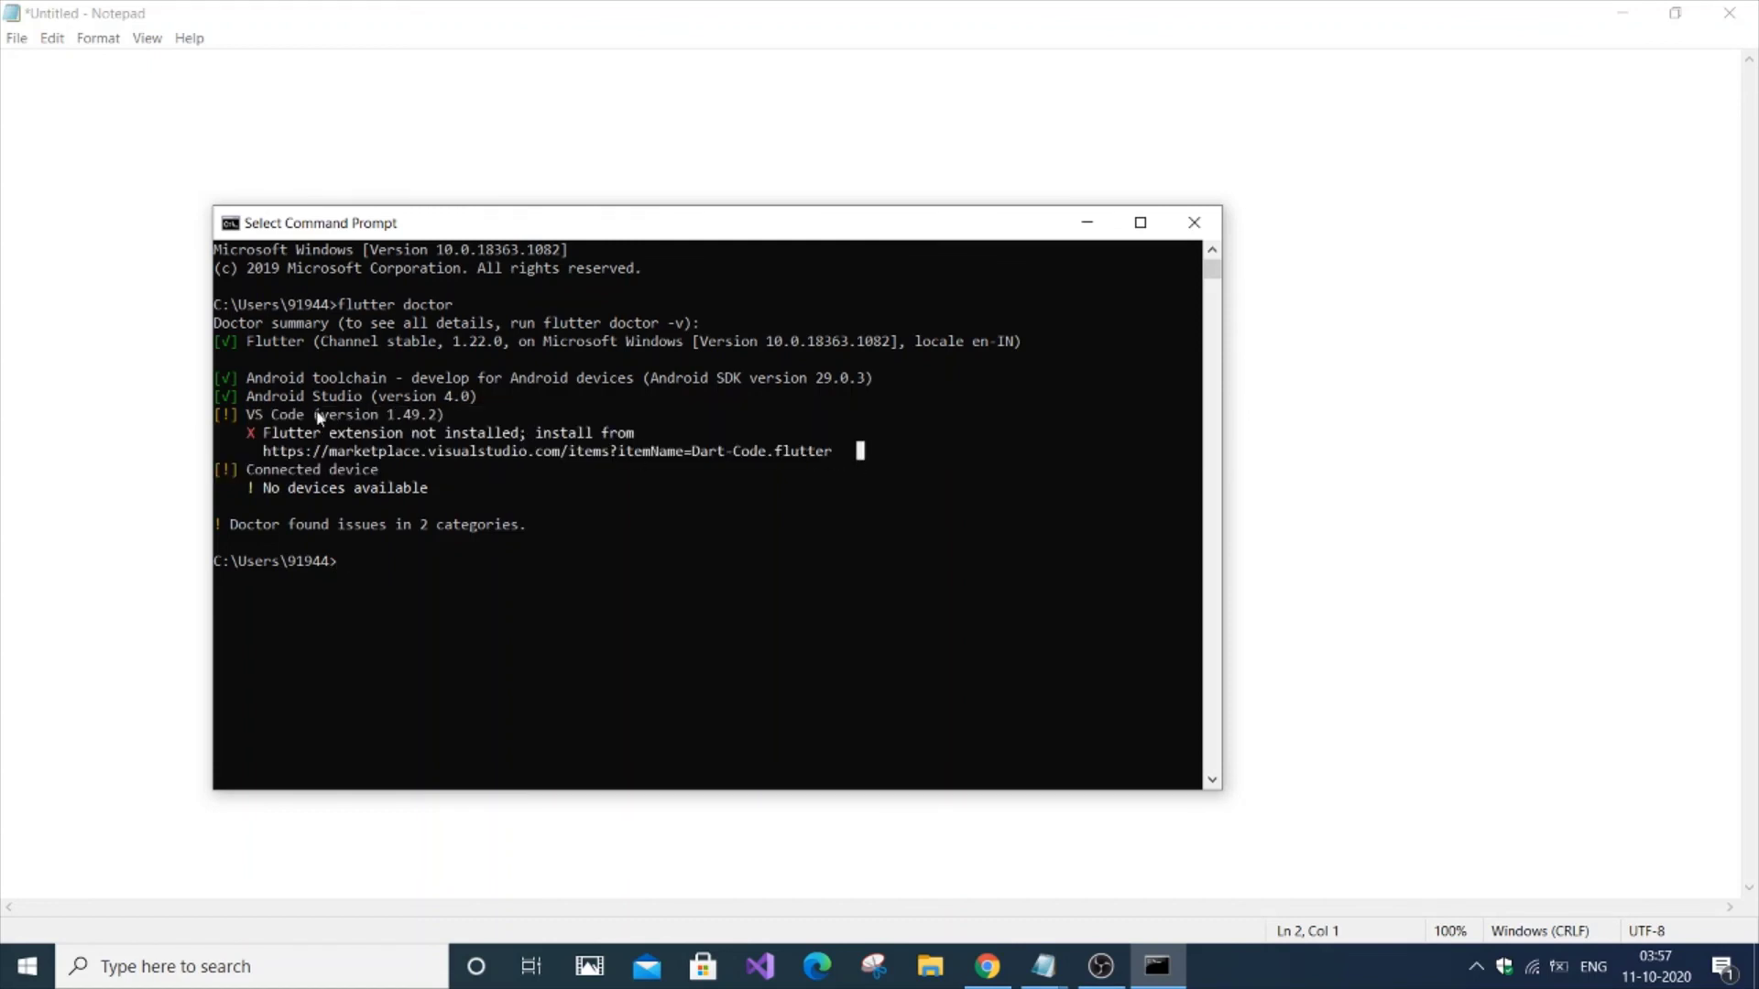
pyautogui.moveTo(247, 415); pyautogui.dragTo(831, 458)
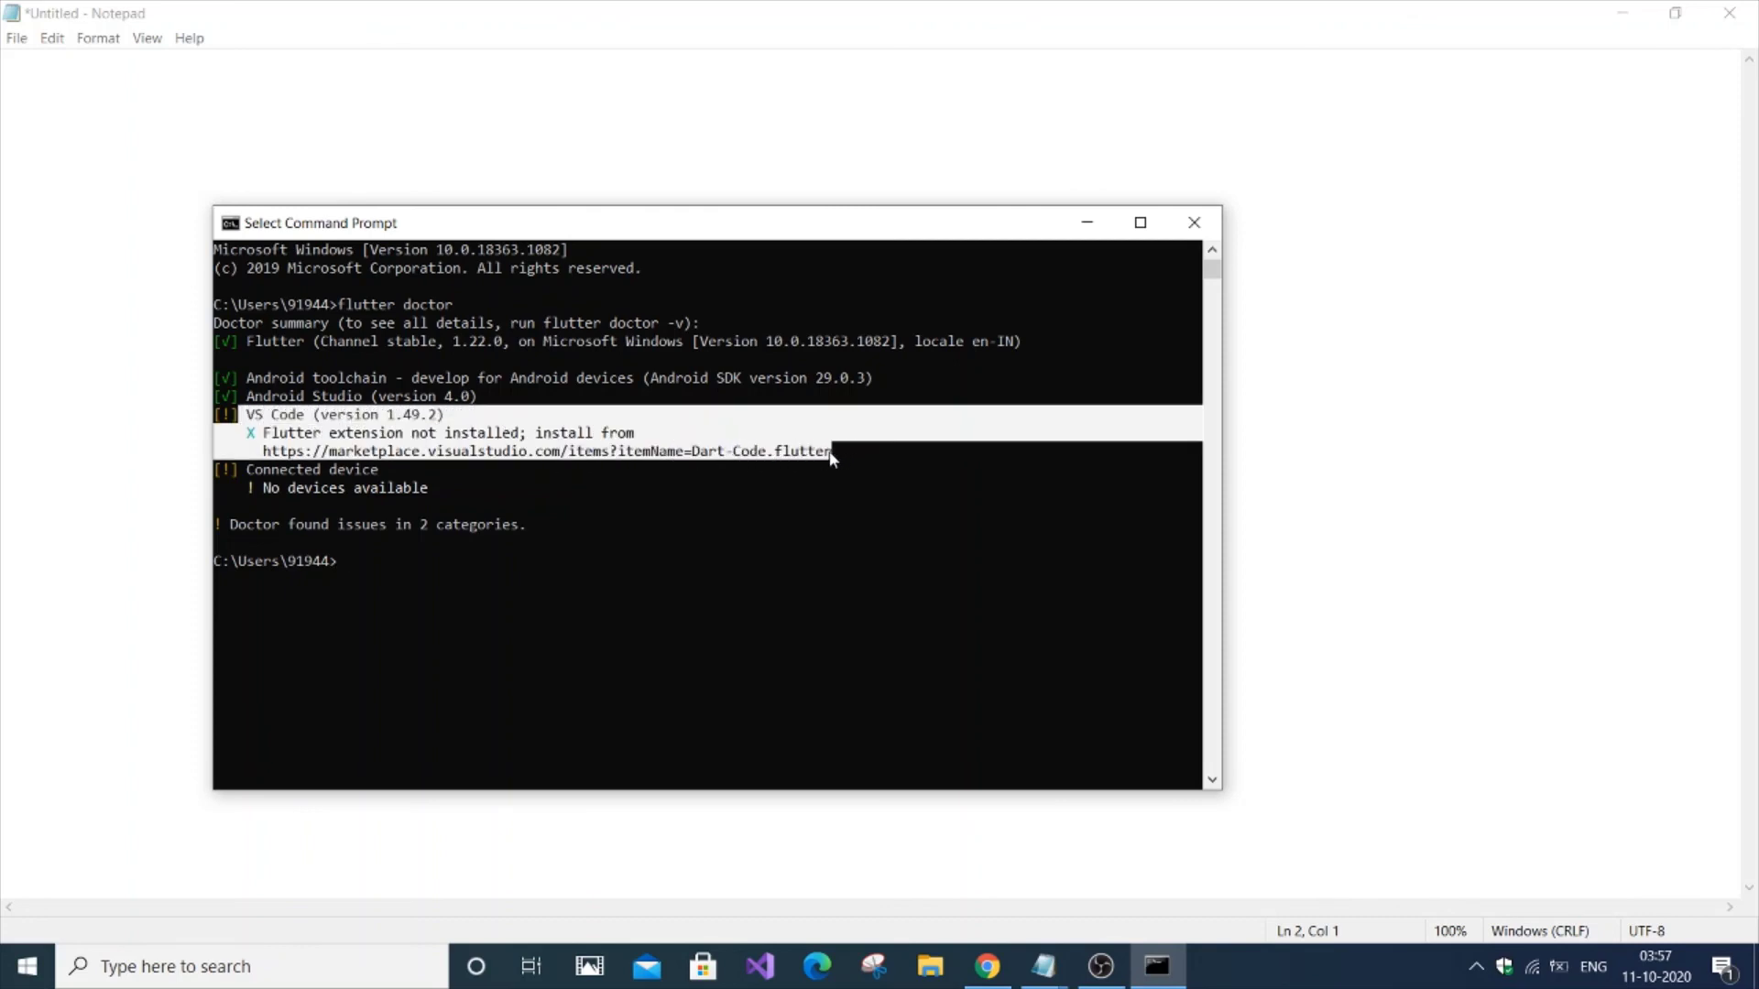